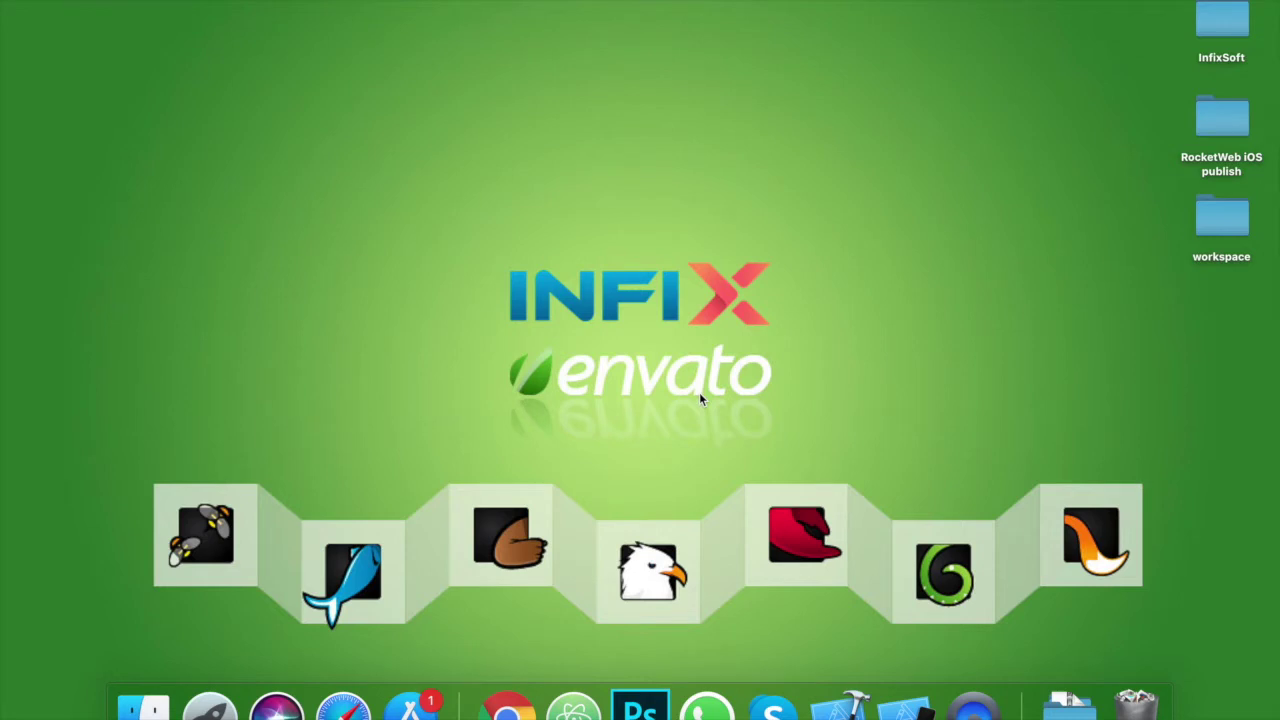
Step: Load envato.com in a new browser tab and go to the Envato Market storefront
{"action": "left_click", "coordinate": [507, 706]}
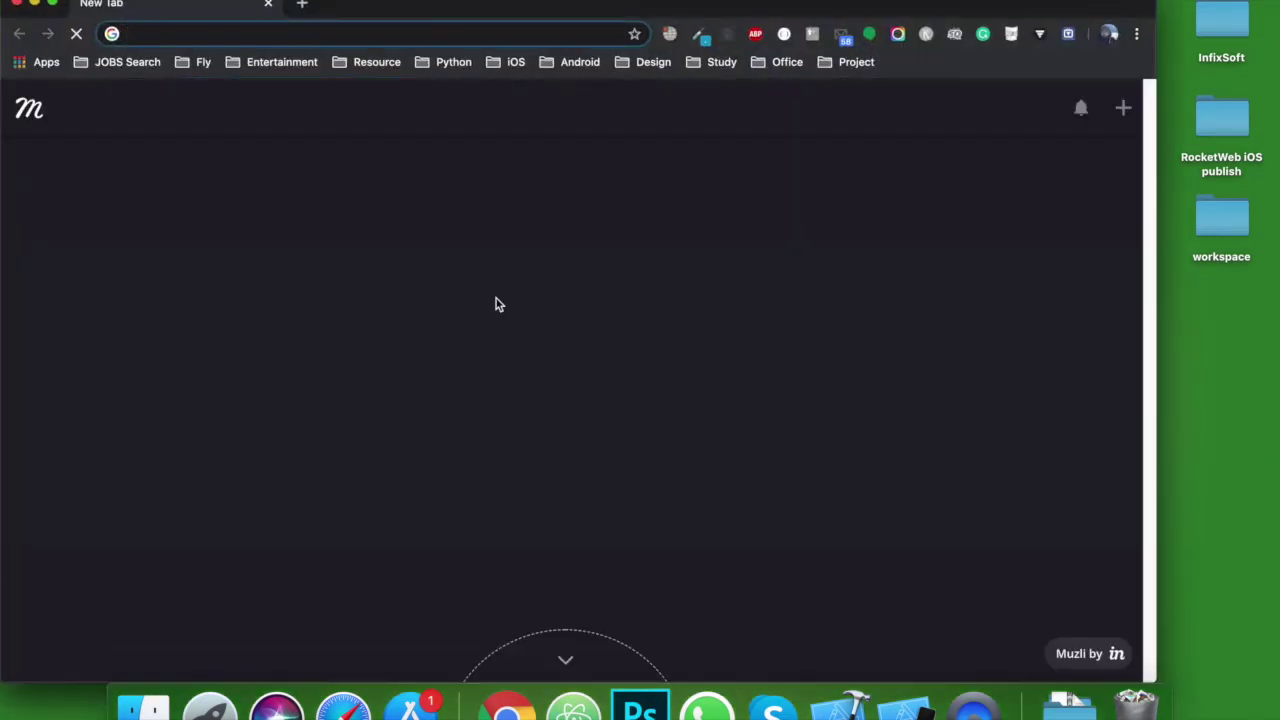
{"action": "type", "text": "envato"}
{"action": "key", "text": "Return"}
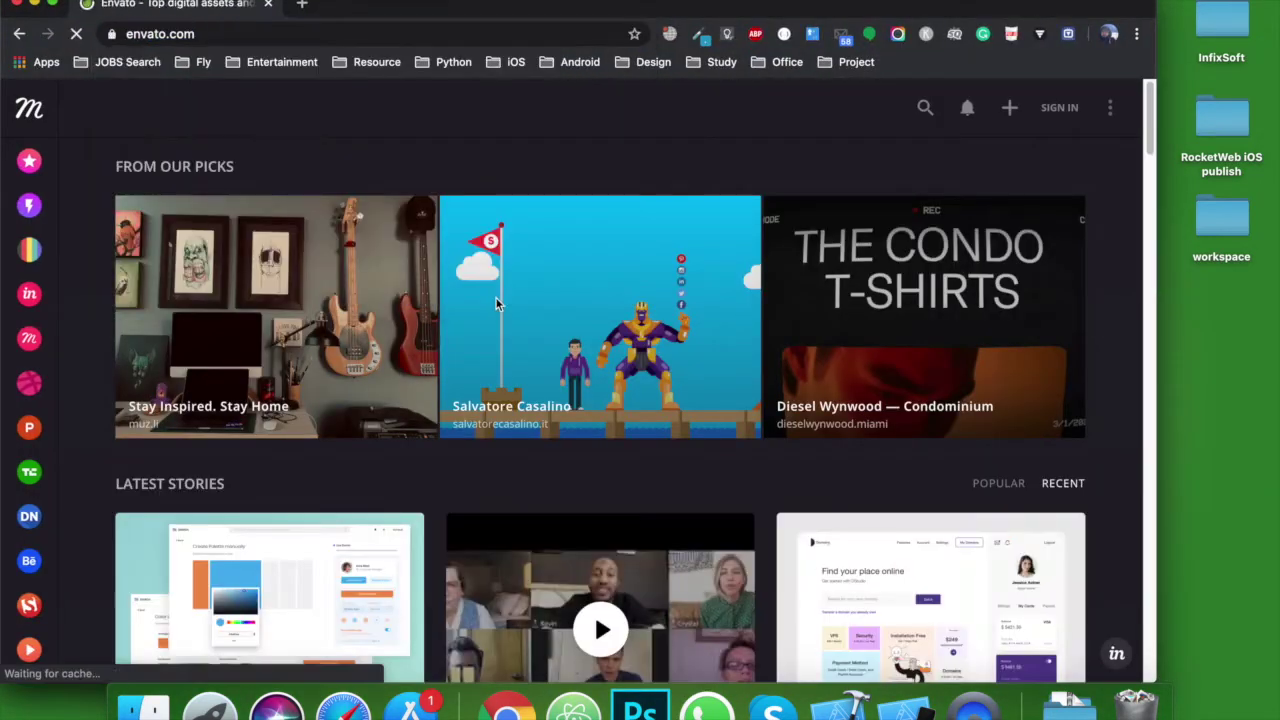
{"action": "left_click", "coordinate": [196, 118]}
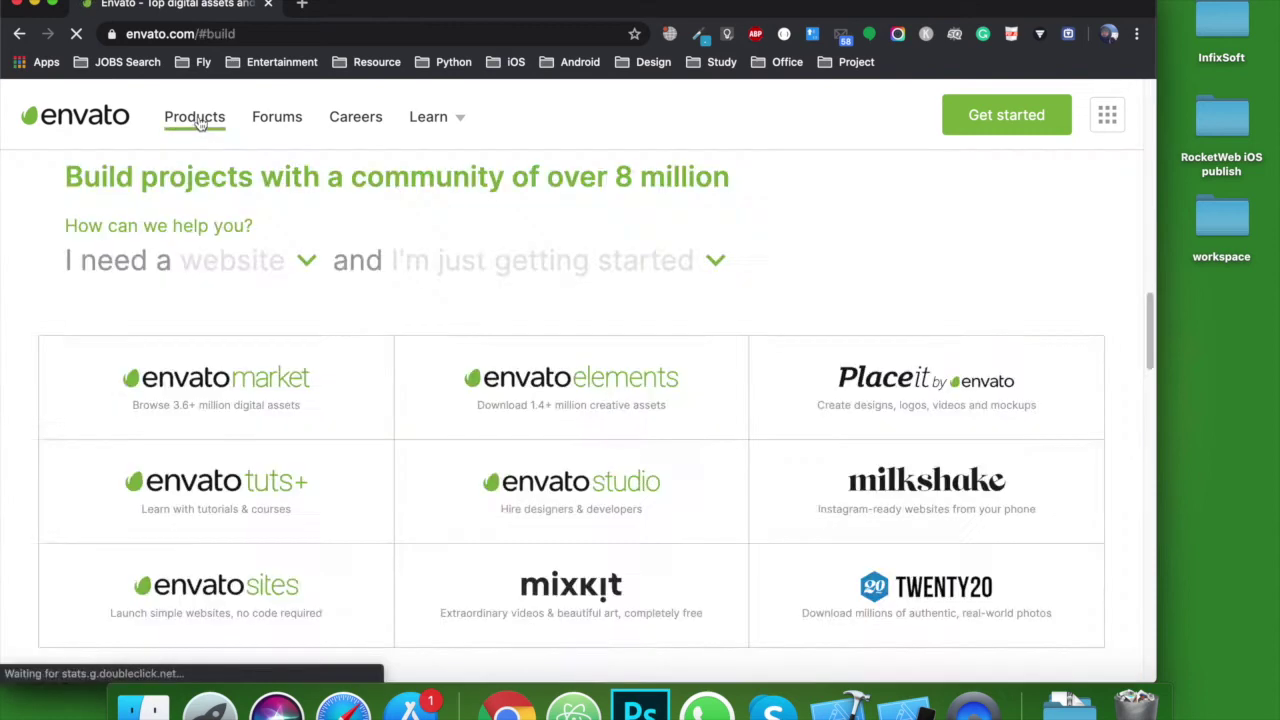
{"action": "left_click", "coordinate": [246, 400]}
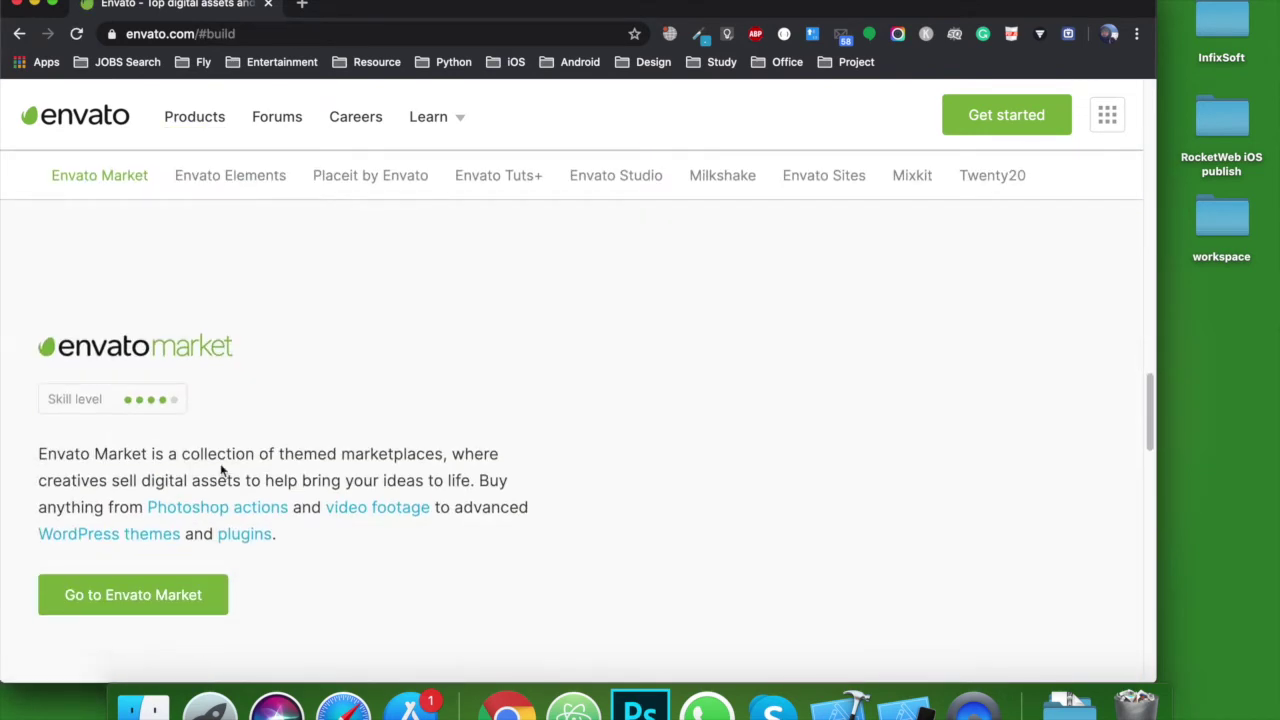
{"action": "left_click", "coordinate": [166, 598]}
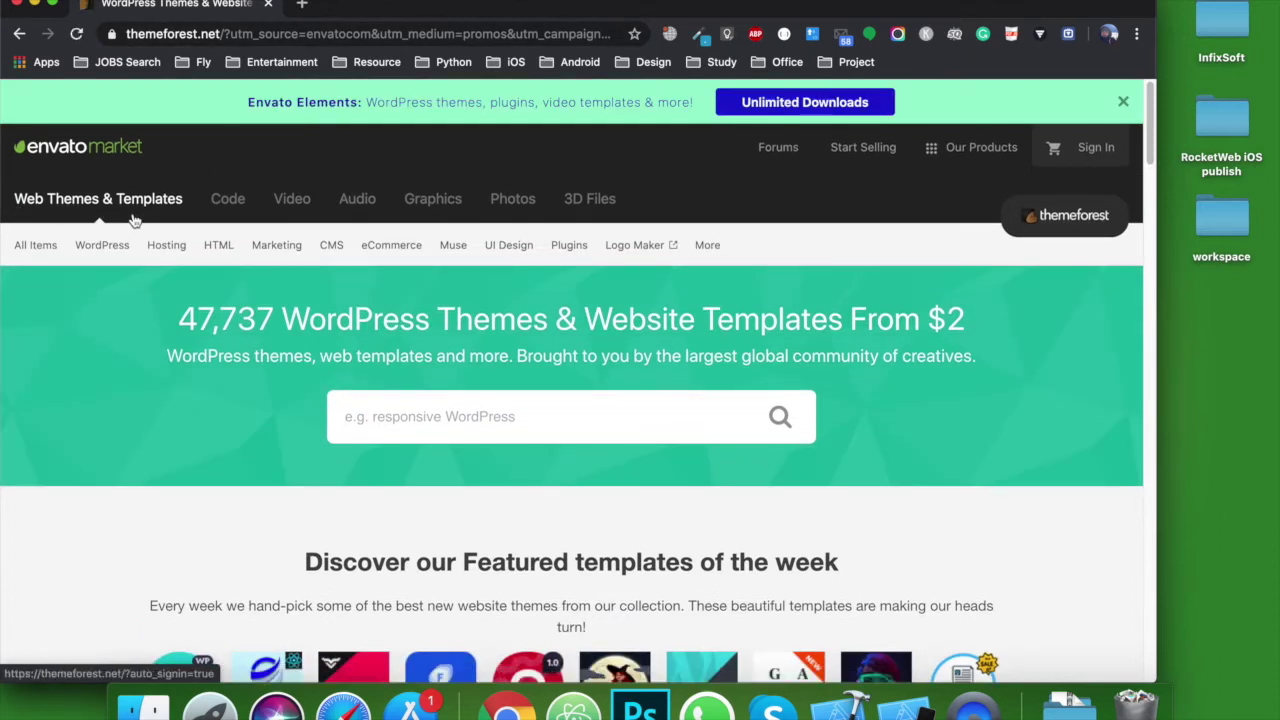
Step: Open CodeCanyon's Mobile > Android app templates category and search it for 'rocketweb'
{"action": "left_click", "coordinate": [223, 203]}
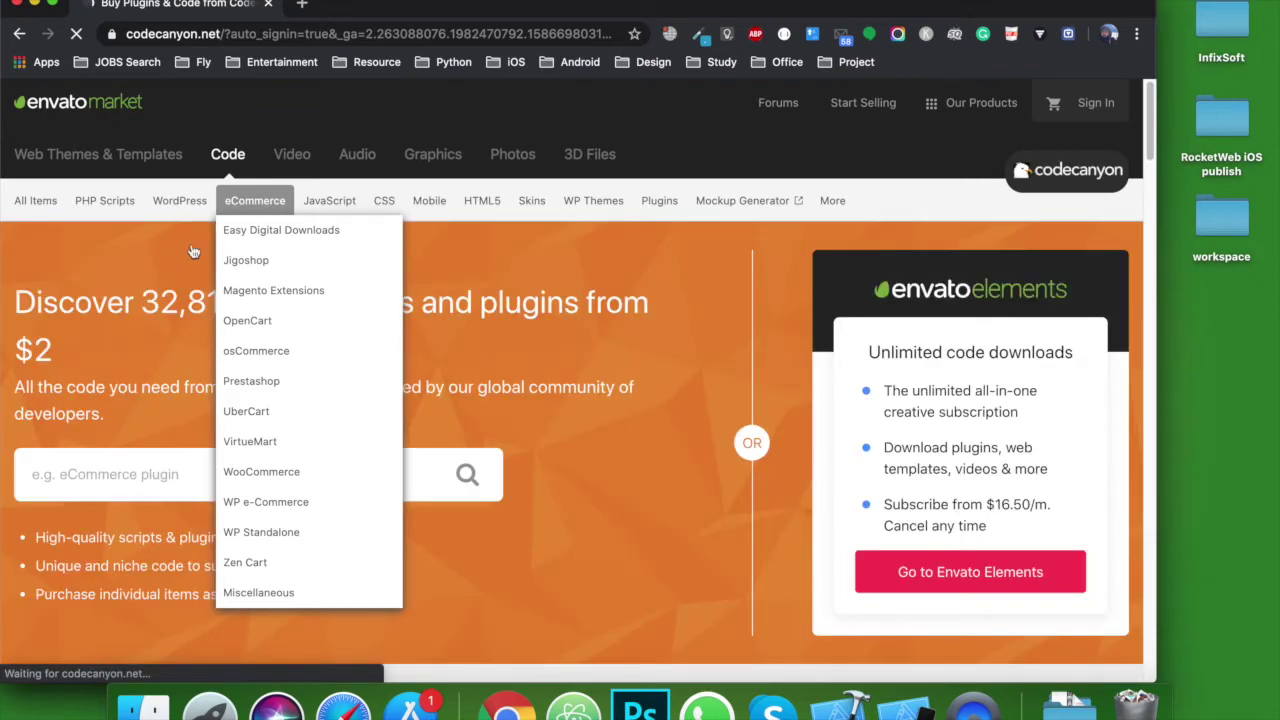
{"action": "mouse_move", "coordinate": [421, 203]}
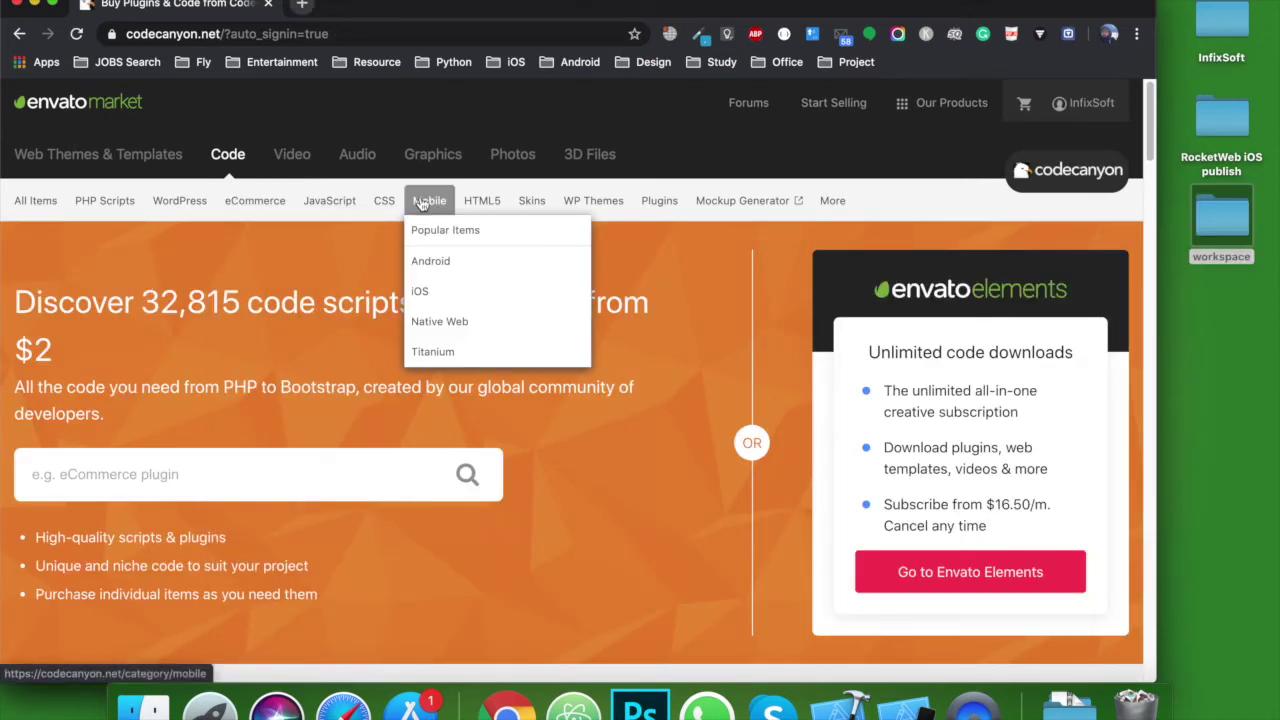
{"action": "left_click", "coordinate": [431, 271]}
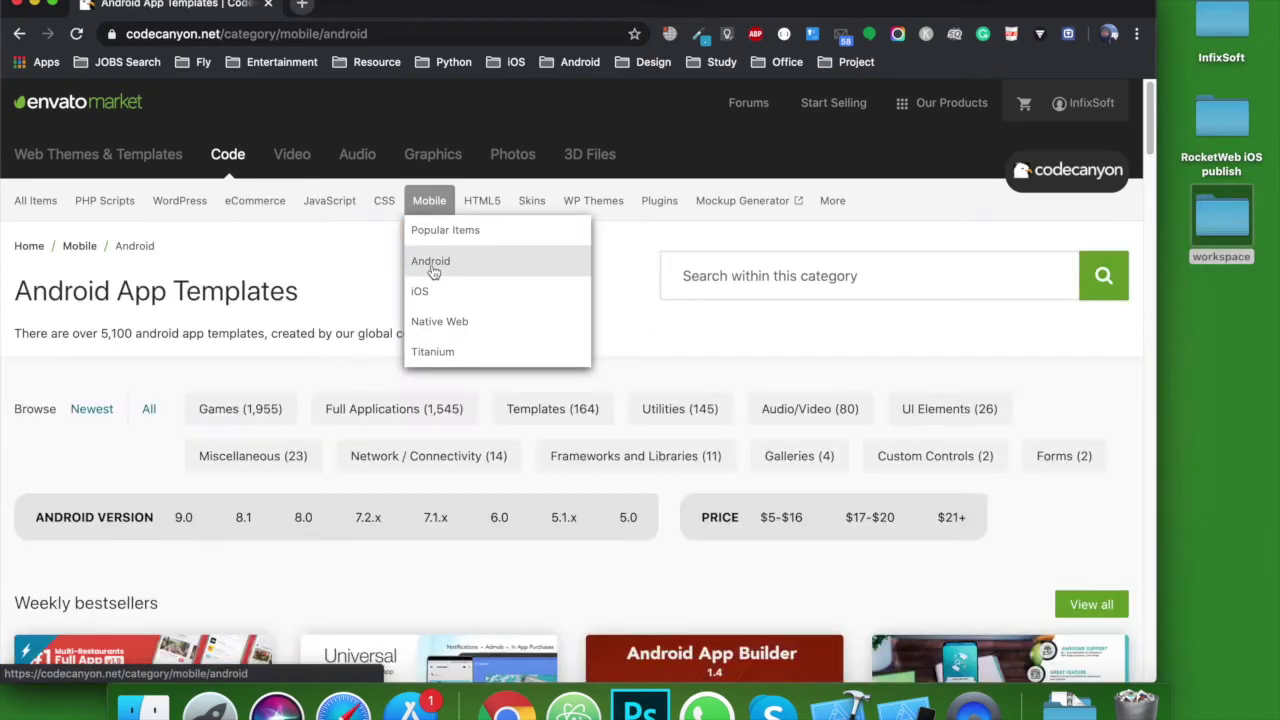
{"action": "left_click", "coordinate": [800, 278]}
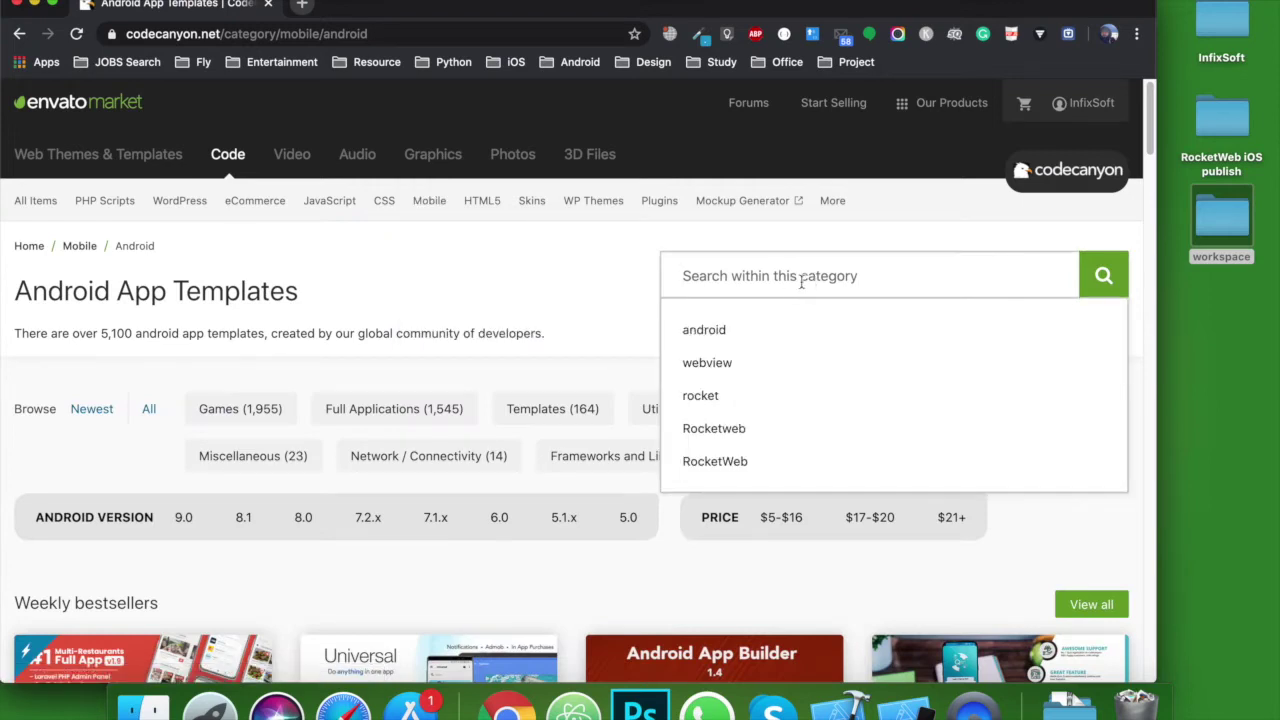
{"action": "type", "text": "roc"}
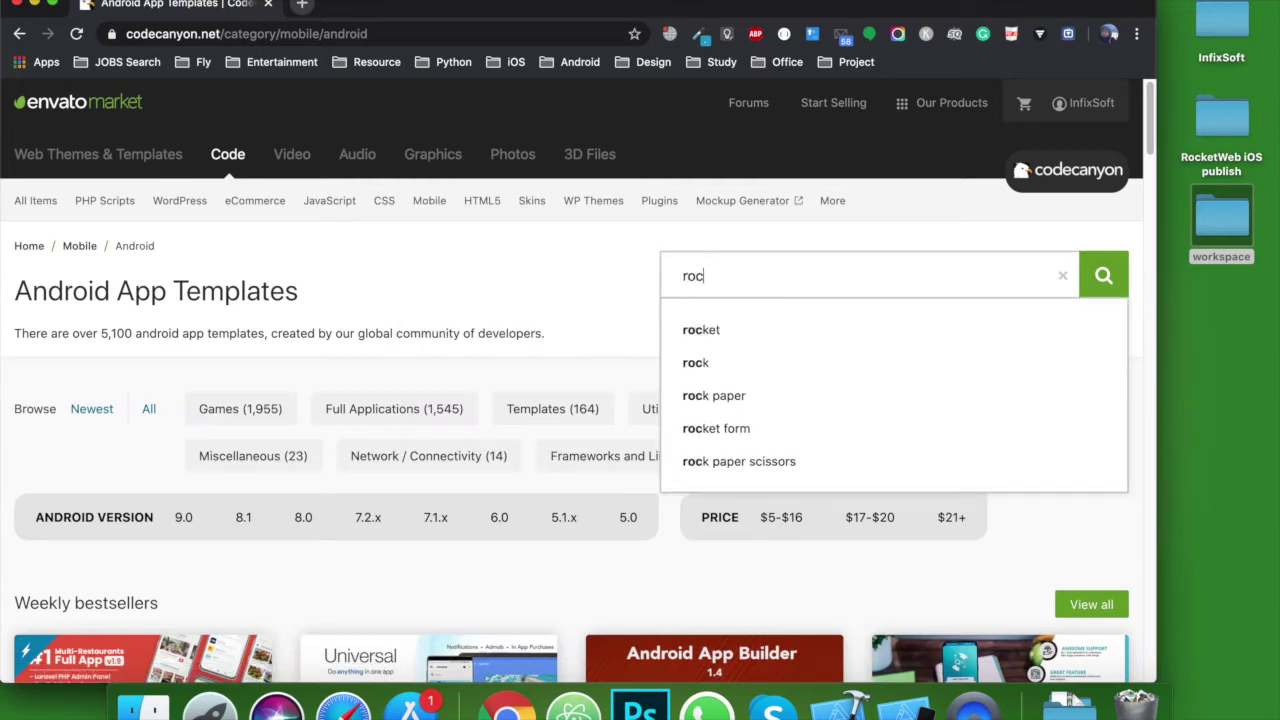
{"action": "type", "text": "ketweb"}
{"action": "key", "text": "Return"}
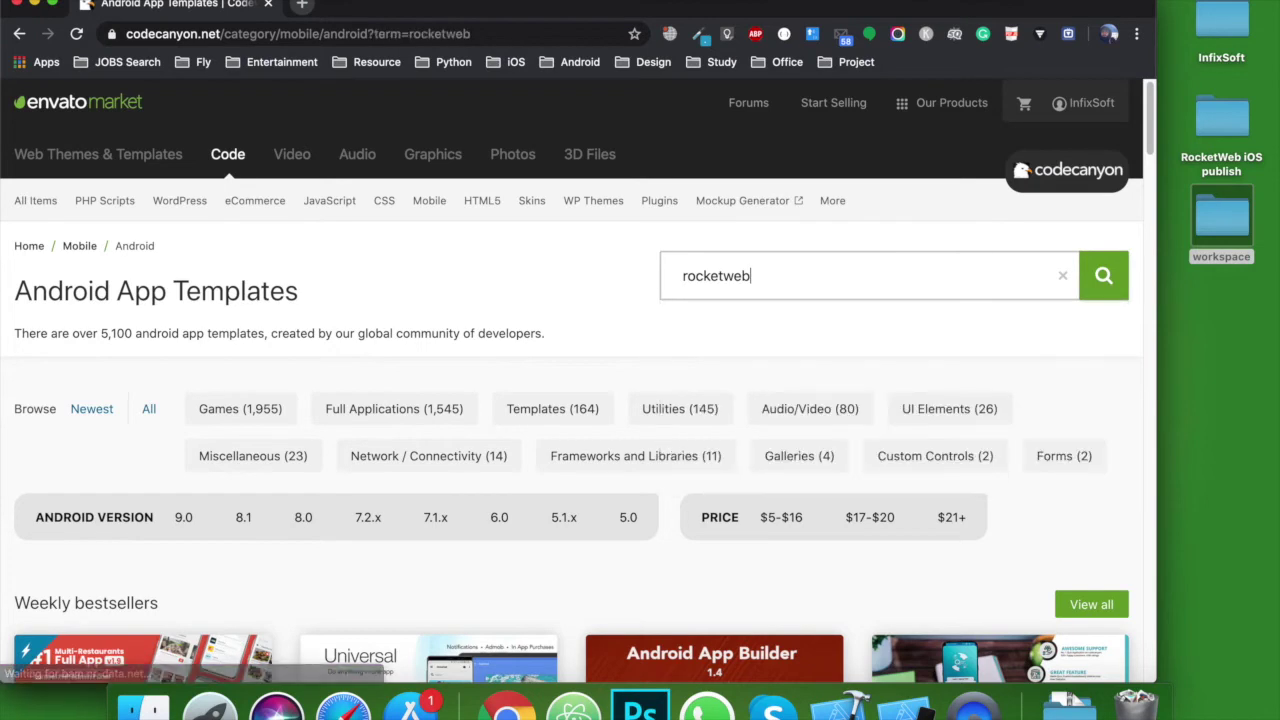
Step: Open the RocketWeb Configurable Android WebView App Template page and scroll through its description
{"action": "left_click", "coordinate": [738, 514]}
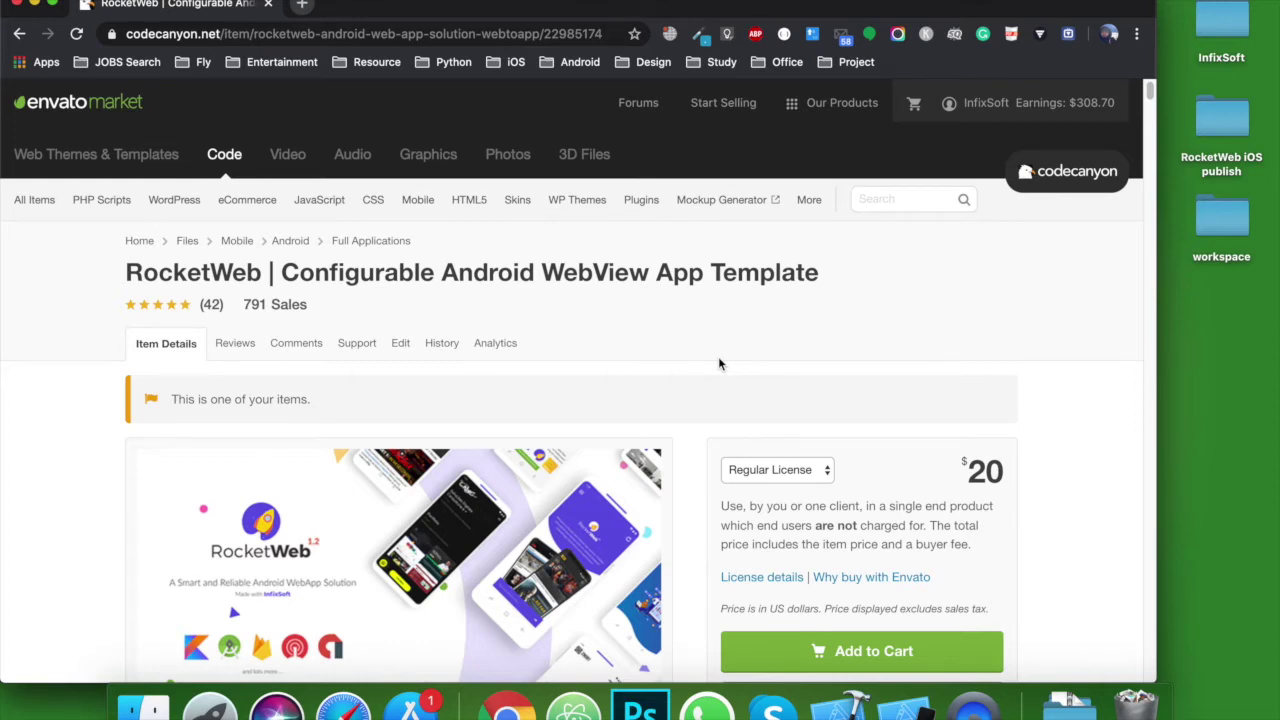
{"action": "scroll", "coordinate": [718, 364], "scroll_direction": "down", "scroll_amount": 5}
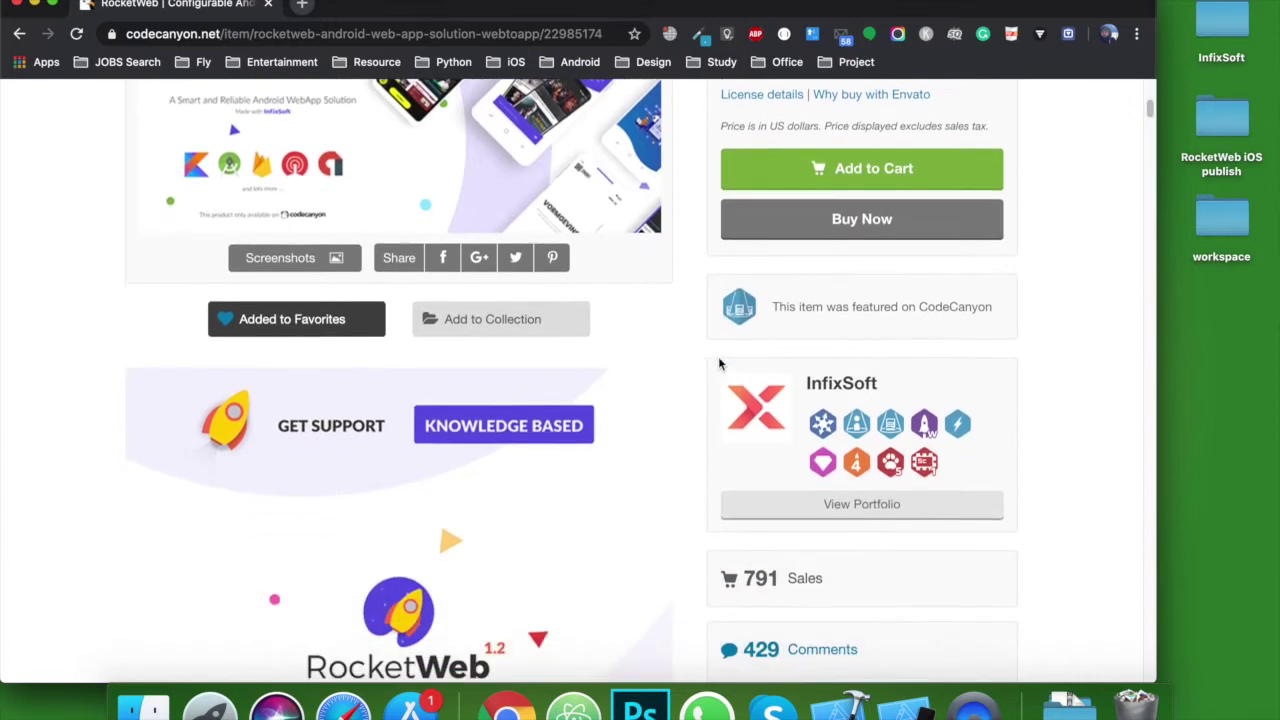
{"action": "scroll", "coordinate": [718, 364], "scroll_direction": "down", "scroll_amount": 7}
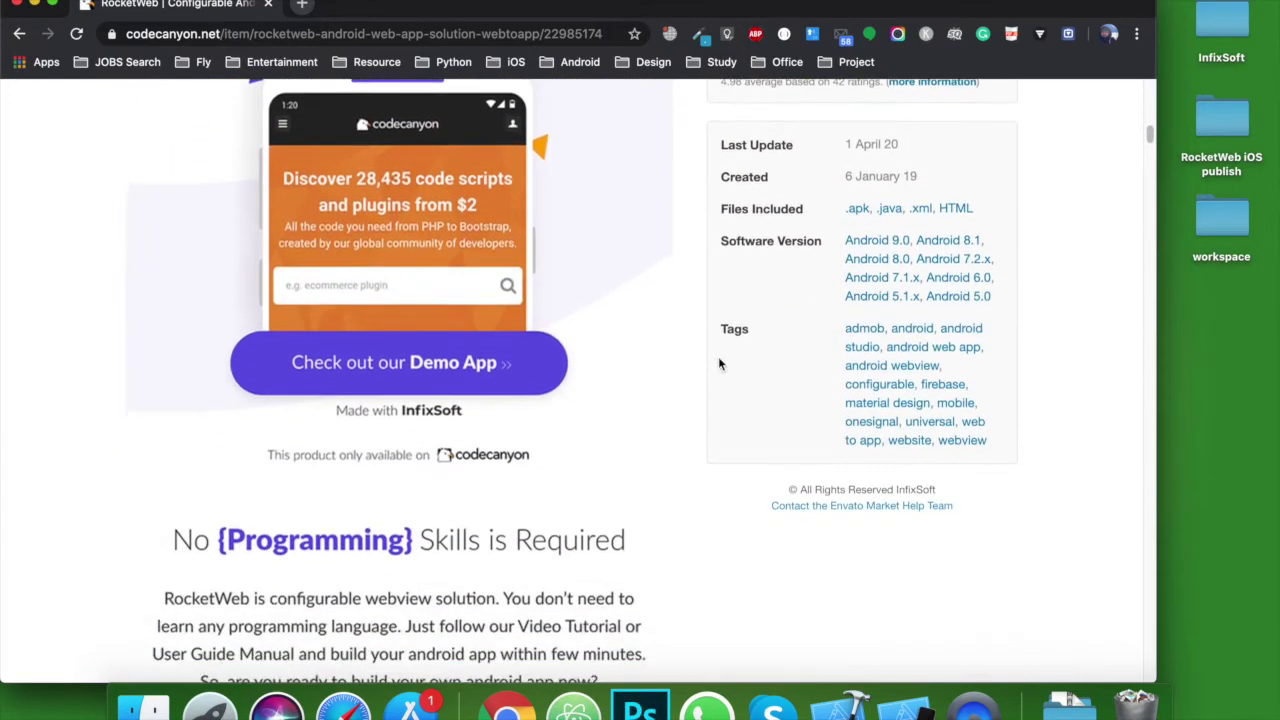
{"action": "scroll", "coordinate": [718, 364], "scroll_direction": "down", "scroll_amount": 7}
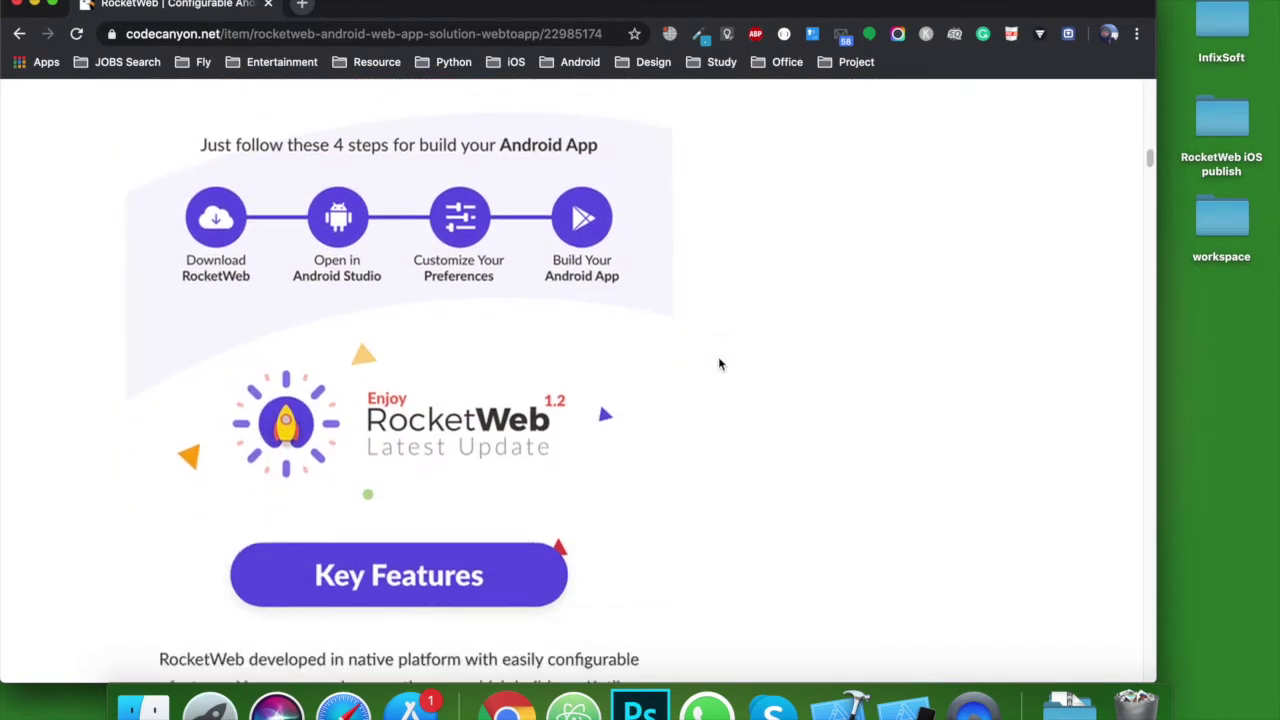
{"action": "scroll", "coordinate": [718, 364], "scroll_direction": "down", "scroll_amount": 10}
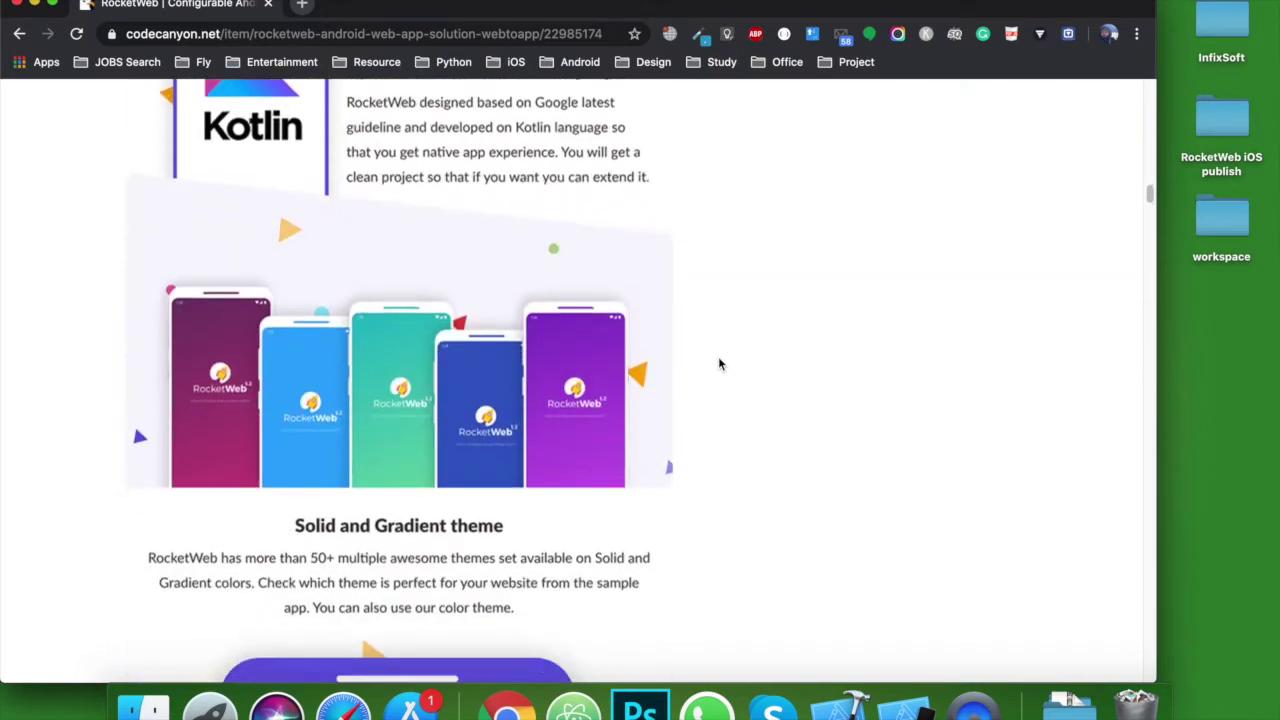
{"action": "scroll", "coordinate": [718, 364], "scroll_direction": "down", "scroll_amount": 8}
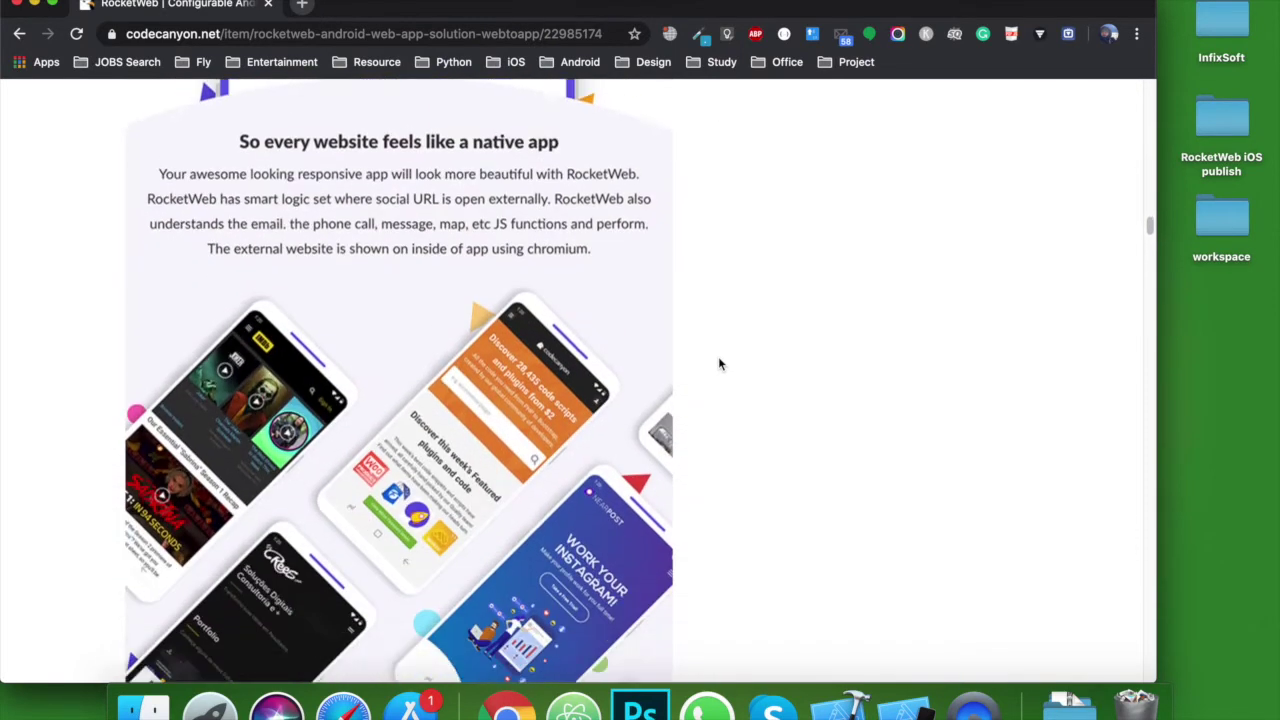
{"action": "scroll", "coordinate": [718, 364], "scroll_direction": "down", "scroll_amount": 10}
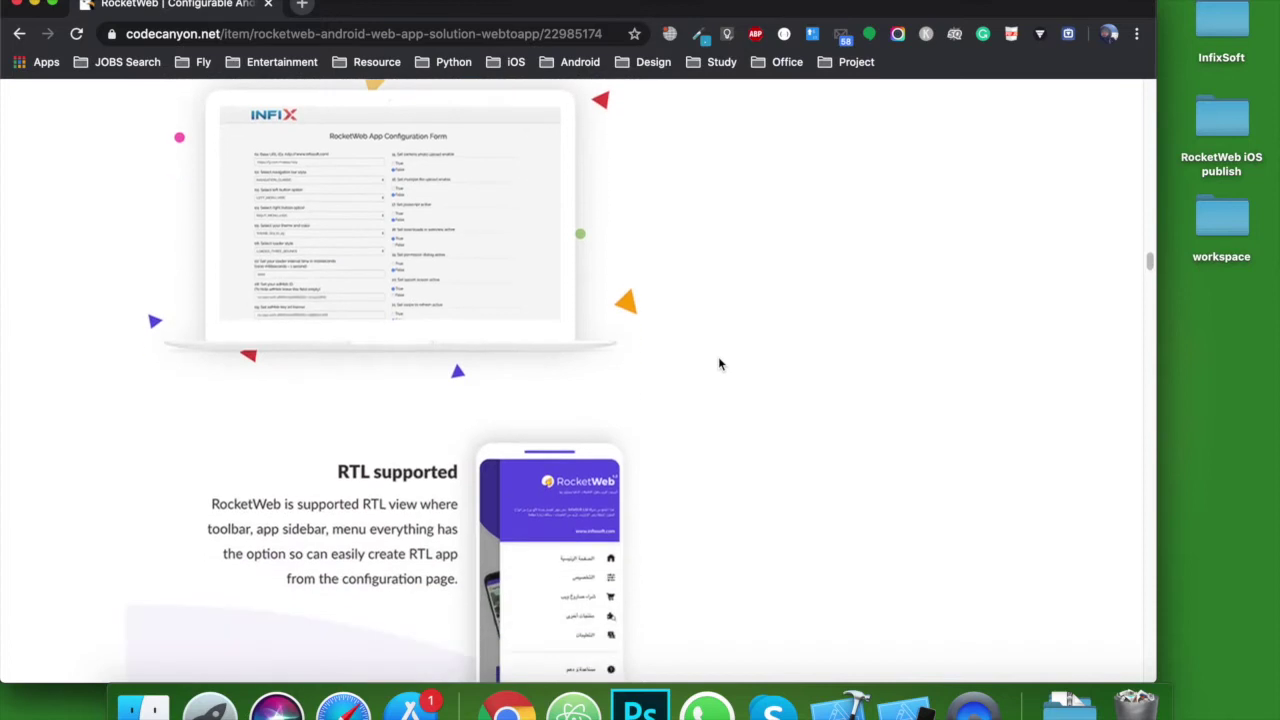
{"action": "scroll", "coordinate": [718, 364], "scroll_direction": "up", "scroll_amount": 1}
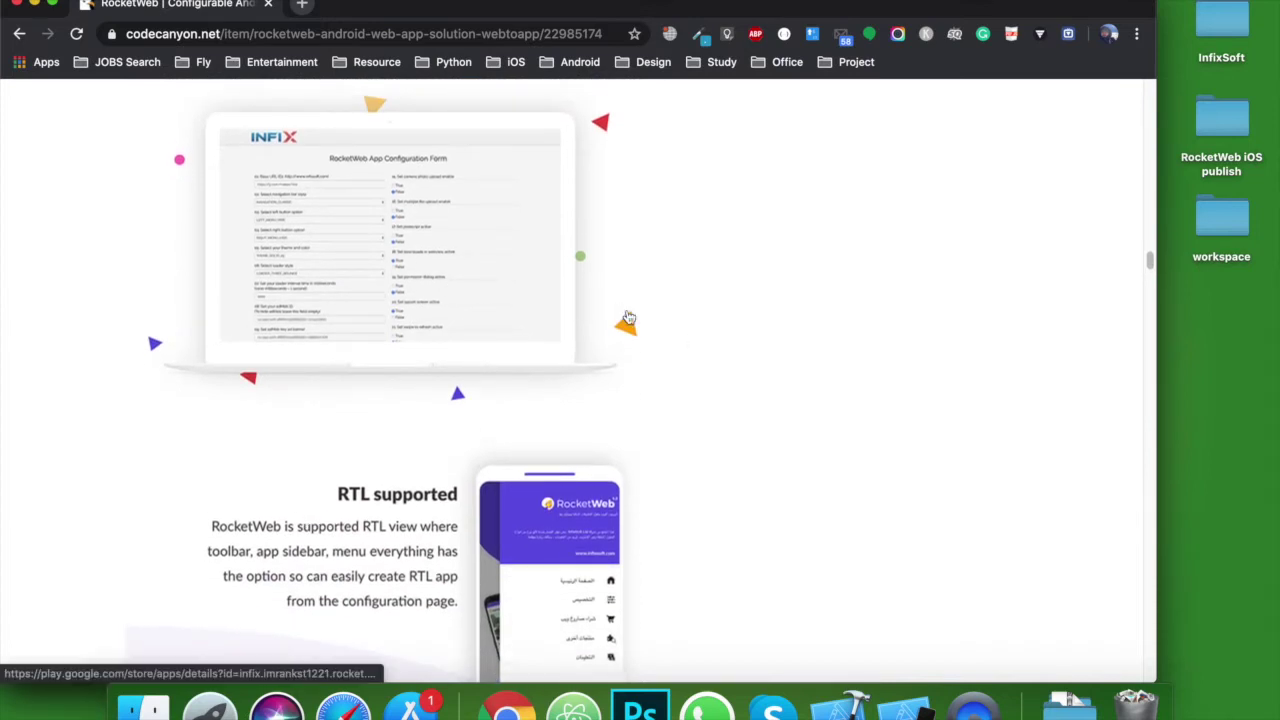
{"action": "scroll", "coordinate": [629, 317], "scroll_direction": "down", "scroll_amount": 9}
{"action": "scroll", "coordinate": [629, 317], "scroll_direction": "down", "scroll_amount": 9}
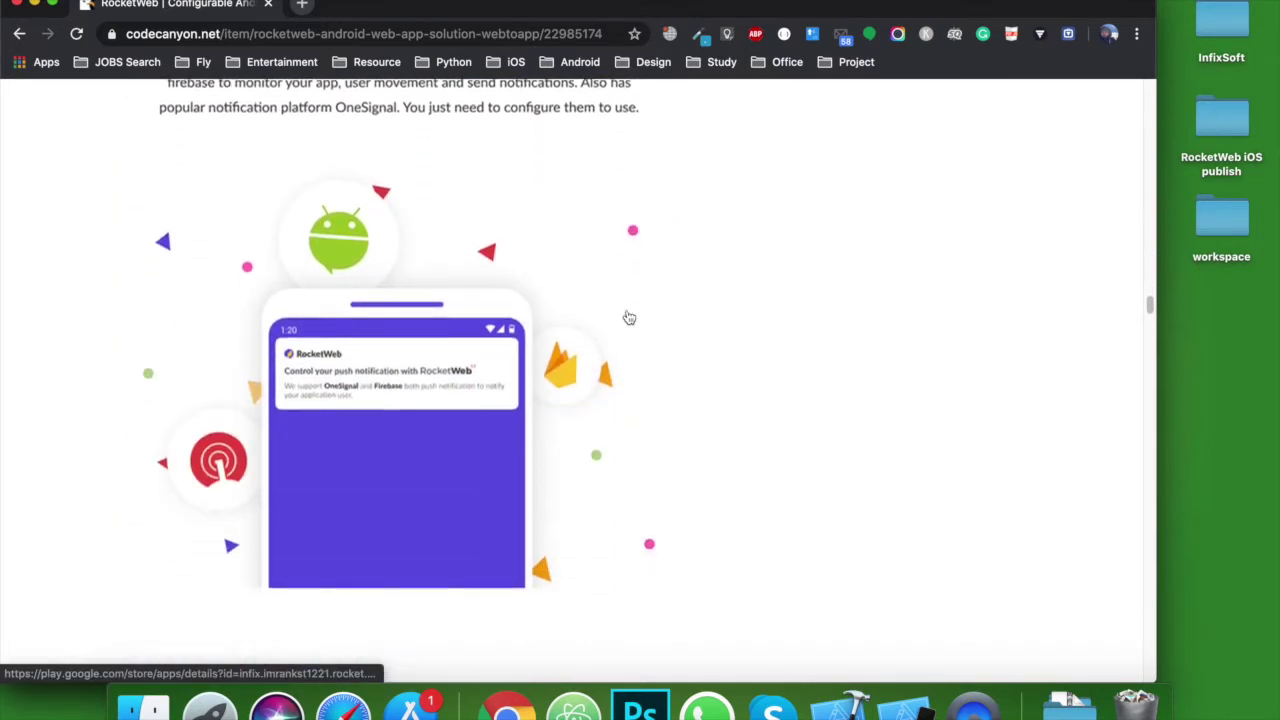
{"action": "scroll", "coordinate": [733, 455], "scroll_direction": "down", "scroll_amount": 11}
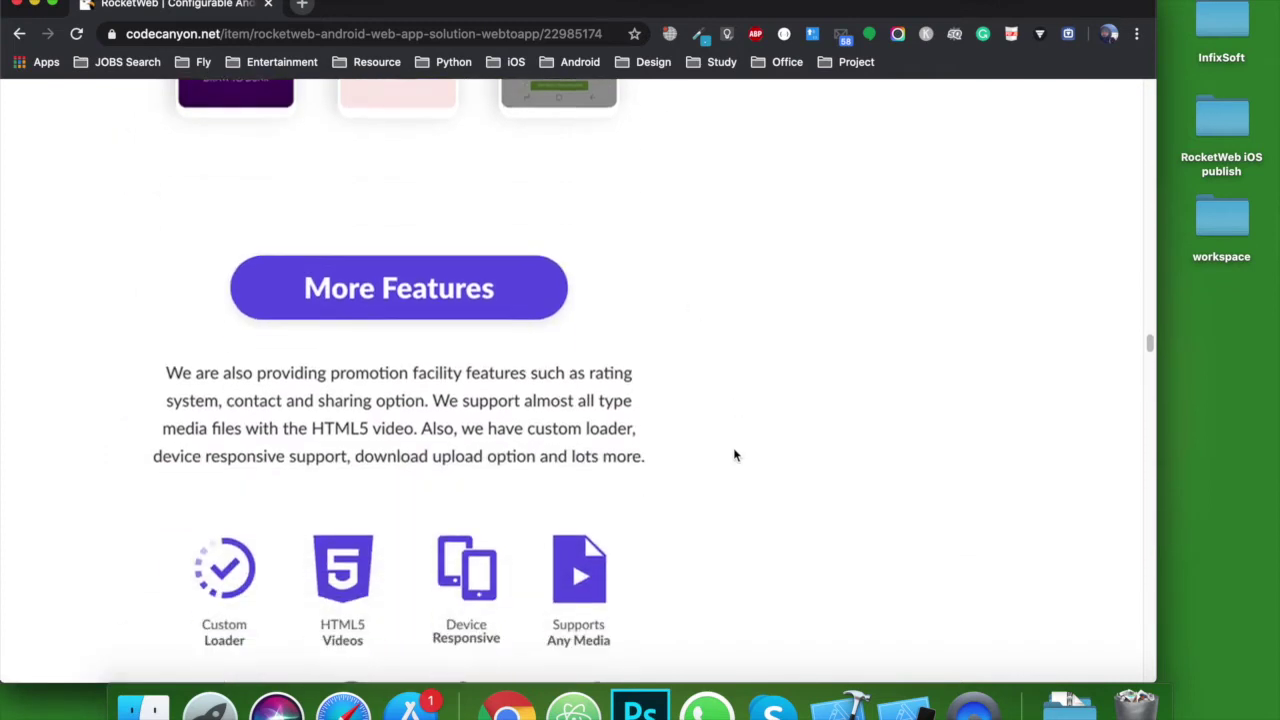
{"action": "scroll", "coordinate": [733, 455], "scroll_direction": "down", "scroll_amount": 9}
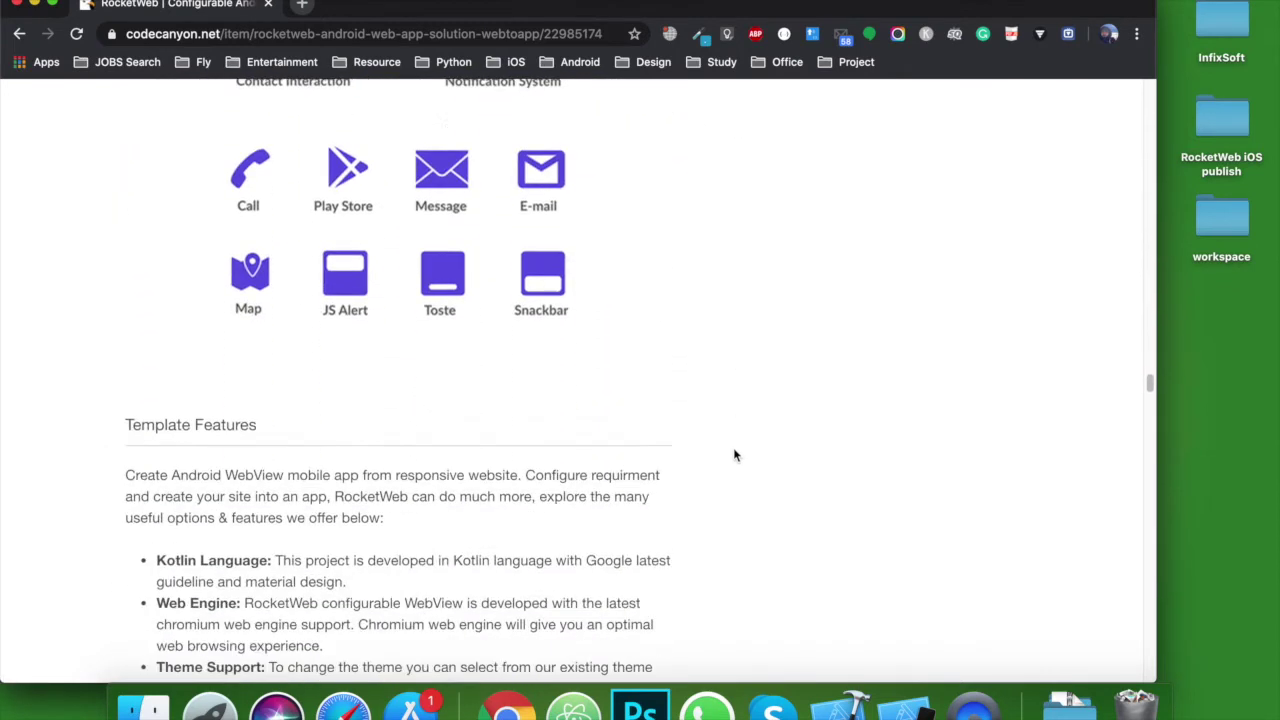
{"action": "scroll", "coordinate": [733, 455], "scroll_direction": "down", "scroll_amount": 15}
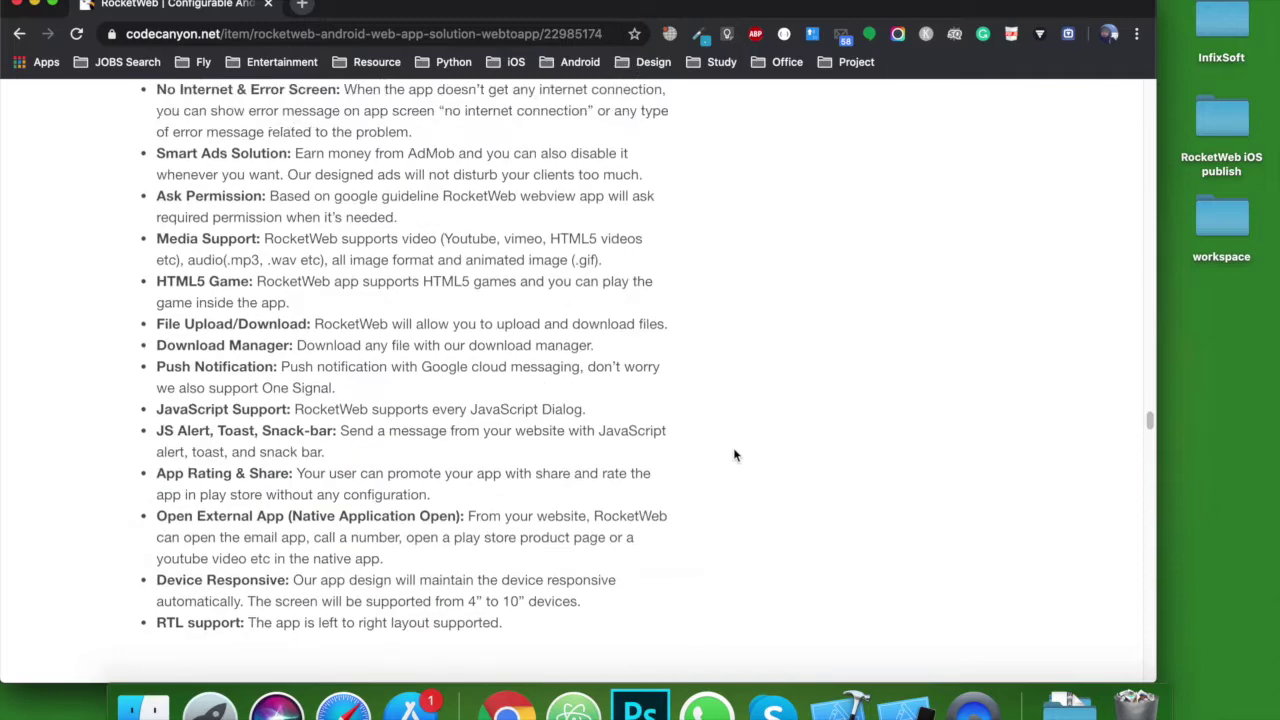
{"action": "scroll", "coordinate": [733, 455], "scroll_direction": "down", "scroll_amount": 15}
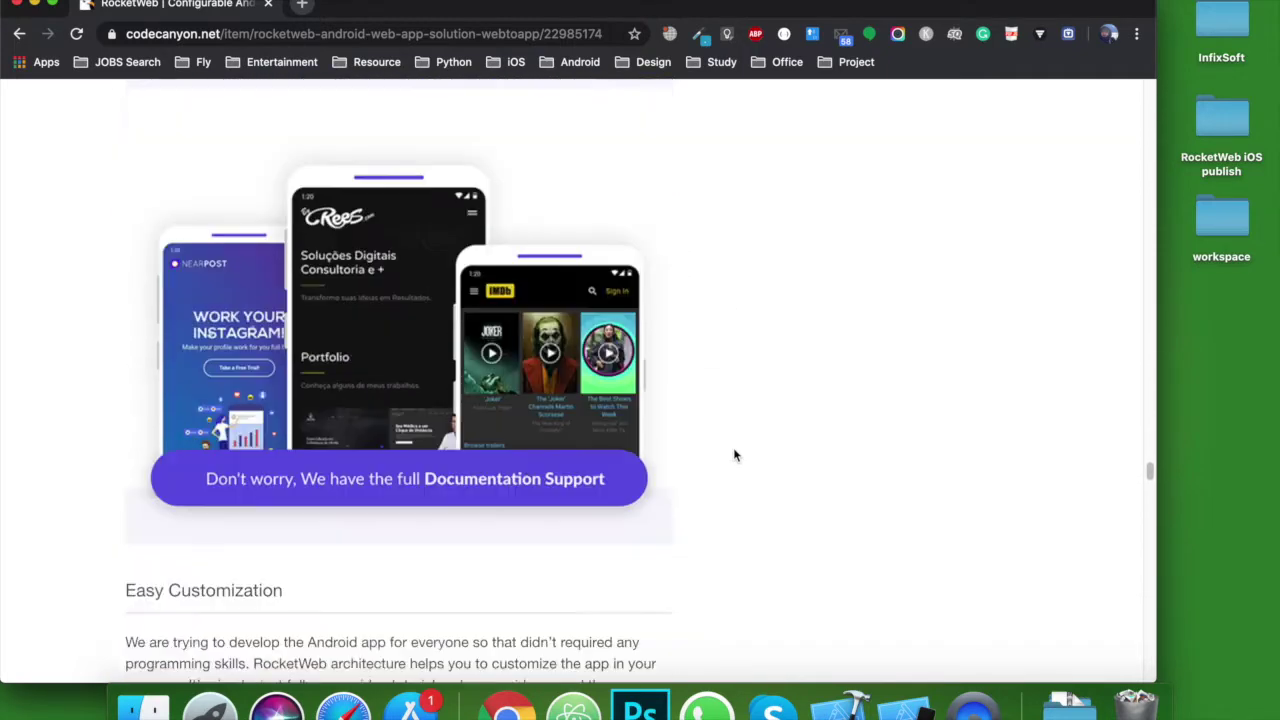
{"action": "scroll", "coordinate": [733, 455], "scroll_direction": "down", "scroll_amount": 12}
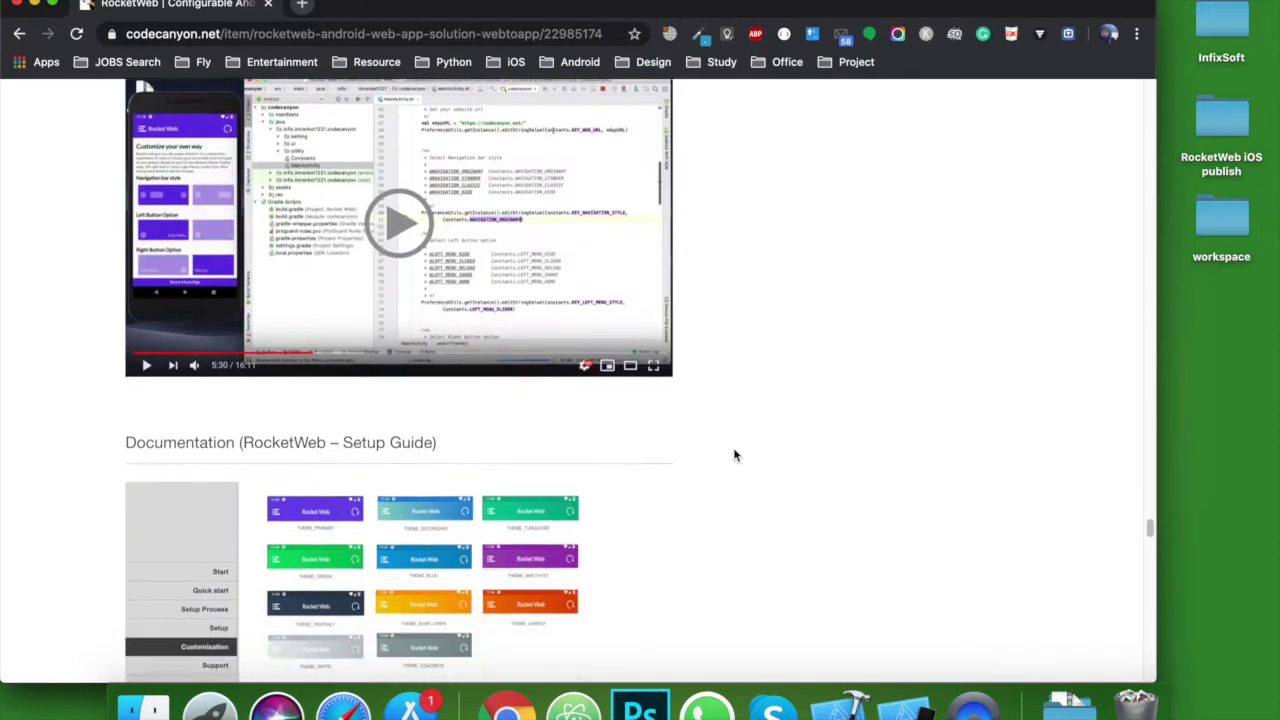
{"action": "scroll", "coordinate": [733, 455], "scroll_direction": "down", "scroll_amount": 15}
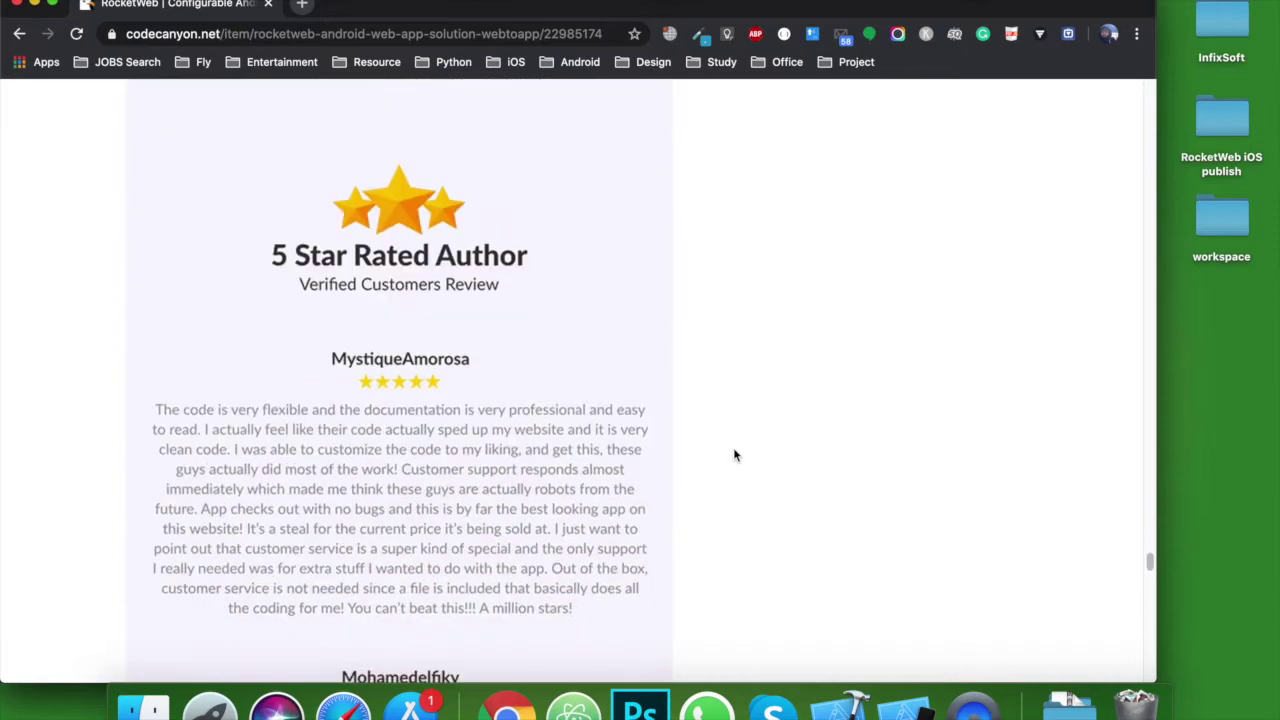
{"action": "scroll", "coordinate": [733, 455], "scroll_direction": "down", "scroll_amount": 8}
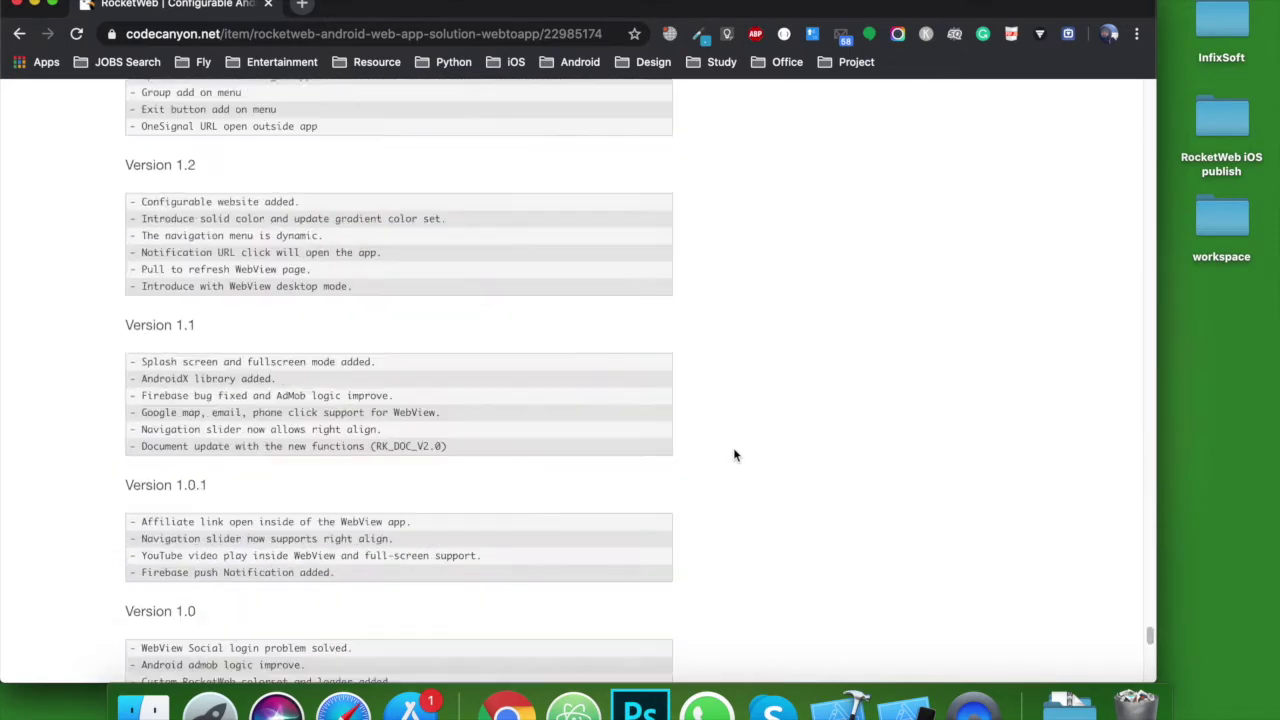
{"action": "scroll", "coordinate": [733, 455], "scroll_direction": "up", "scroll_amount": 20}
{"action": "scroll", "coordinate": [733, 455], "scroll_direction": "up", "scroll_amount": 20}
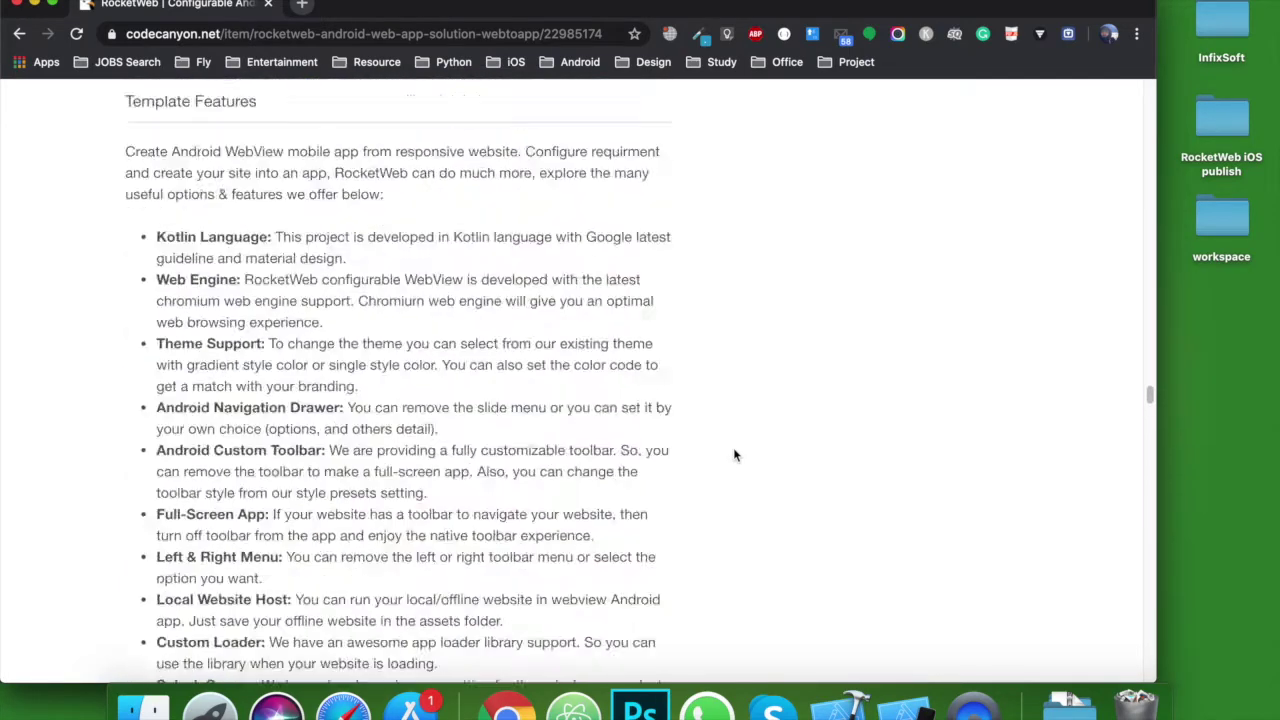
{"action": "scroll", "coordinate": [733, 455], "scroll_direction": "up", "scroll_amount": 20}
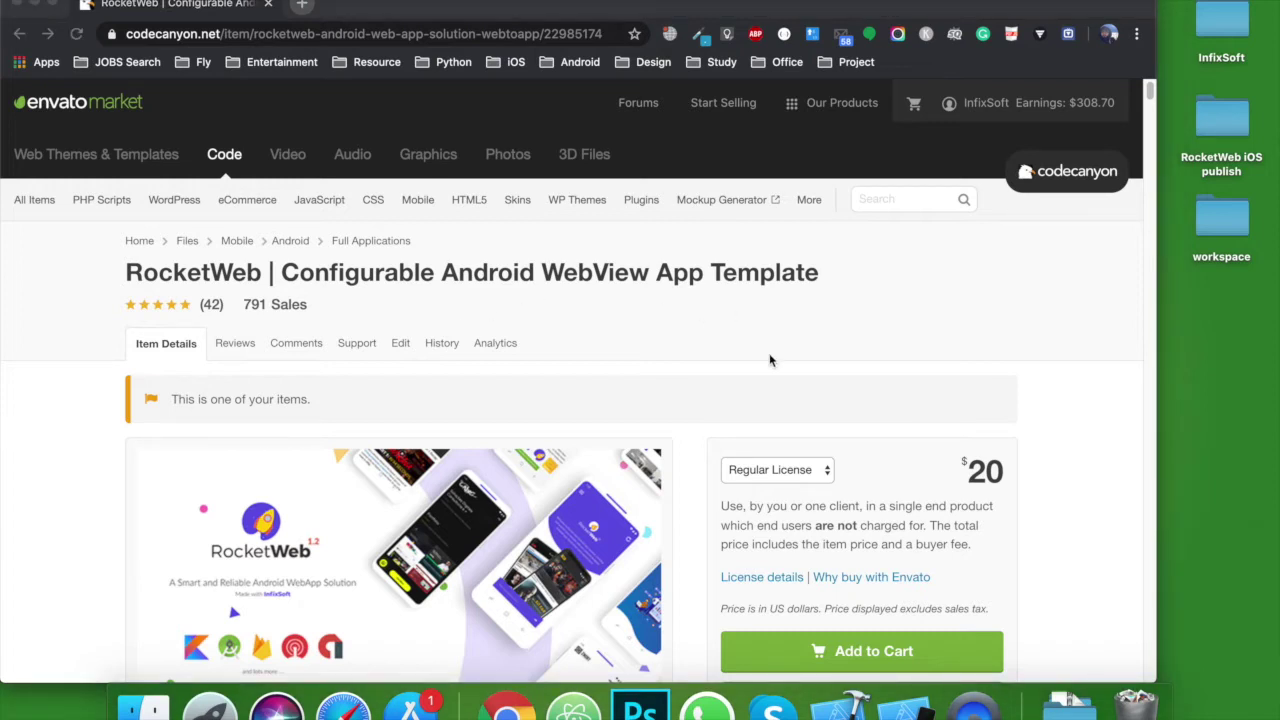
Step: Choose Upload from the author account menu, select the Mobile category and continue
{"action": "left_click", "coordinate": [1000, 106]}
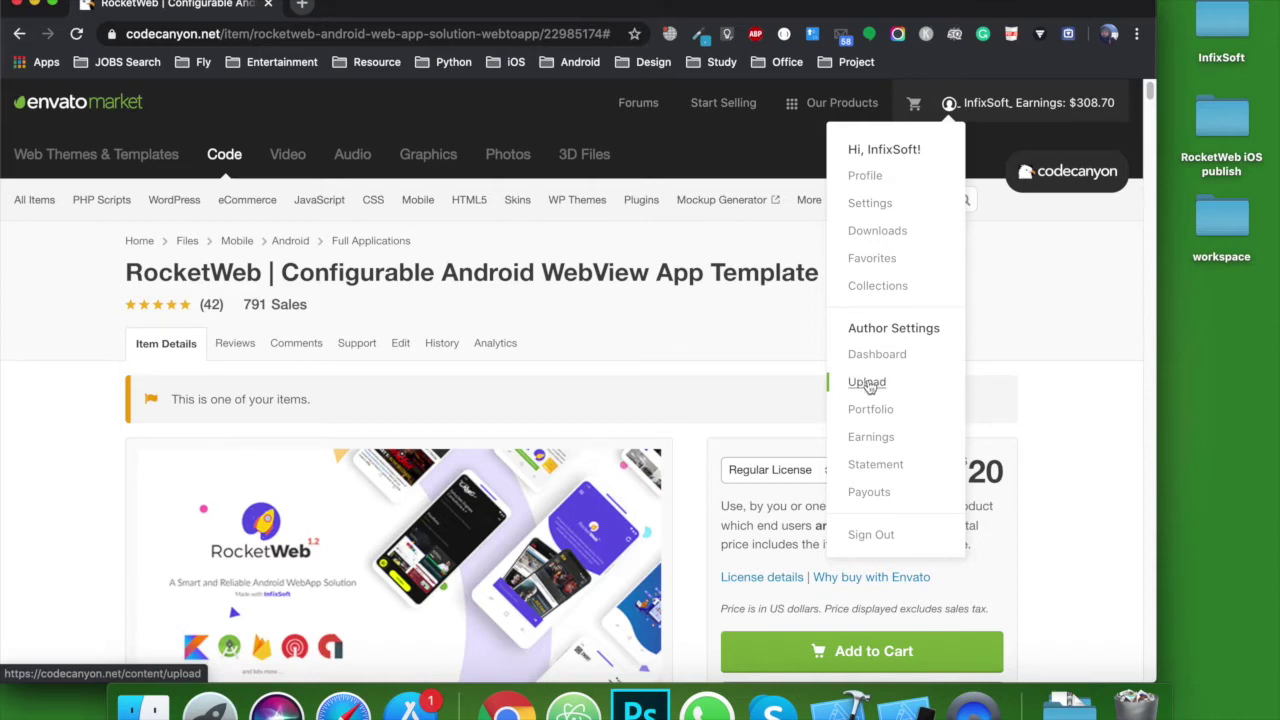
{"action": "left_click", "coordinate": [867, 385]}
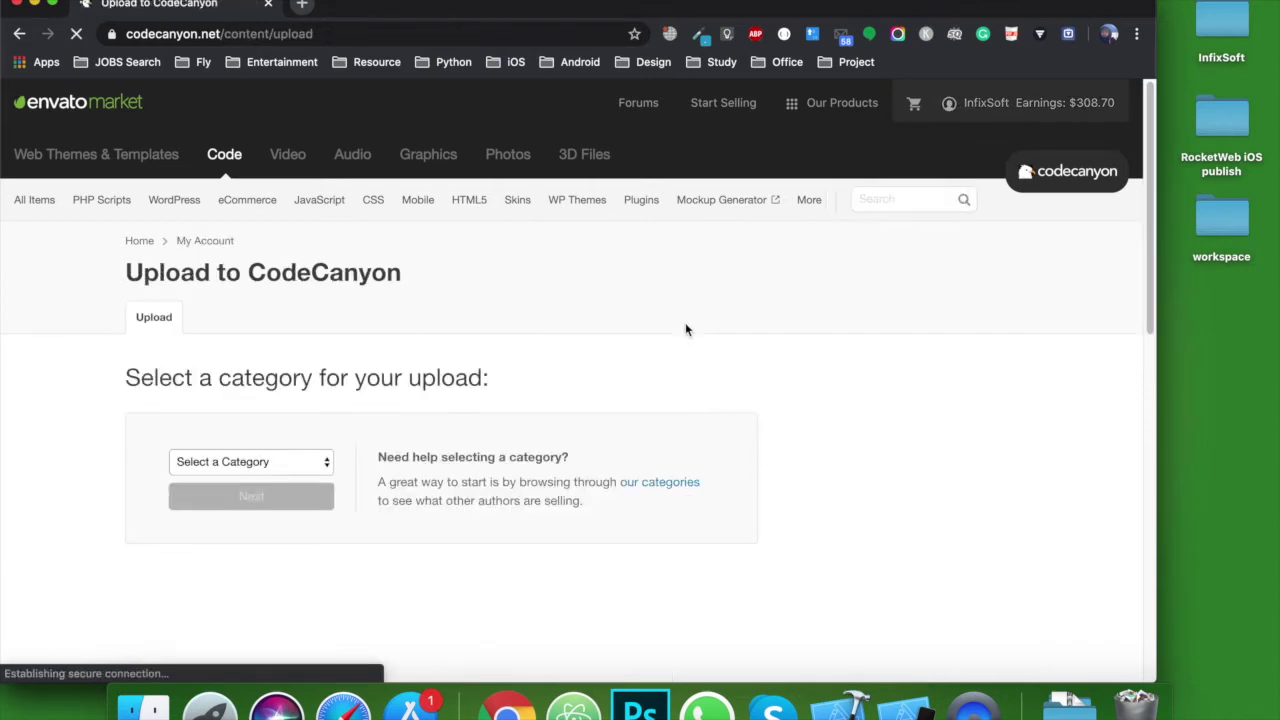
{"action": "scroll", "coordinate": [685, 330], "scroll_direction": "down", "scroll_amount": 3}
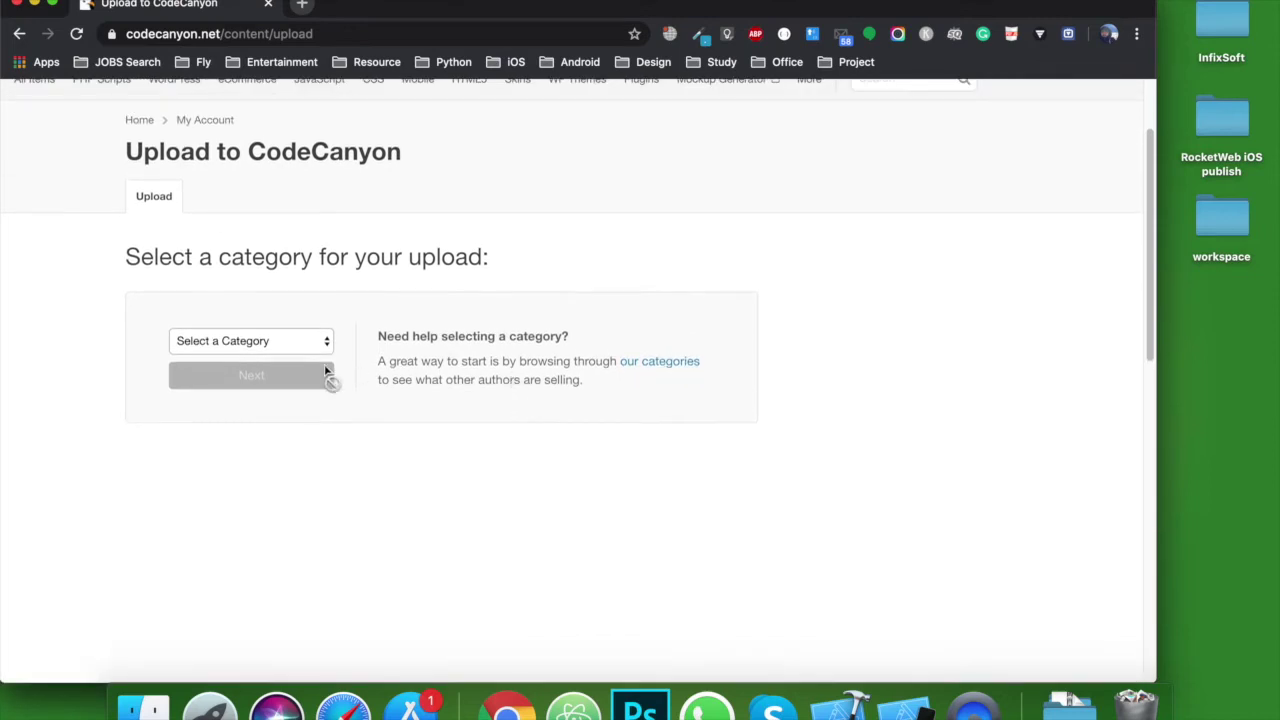
{"action": "left_click", "coordinate": [291, 342]}
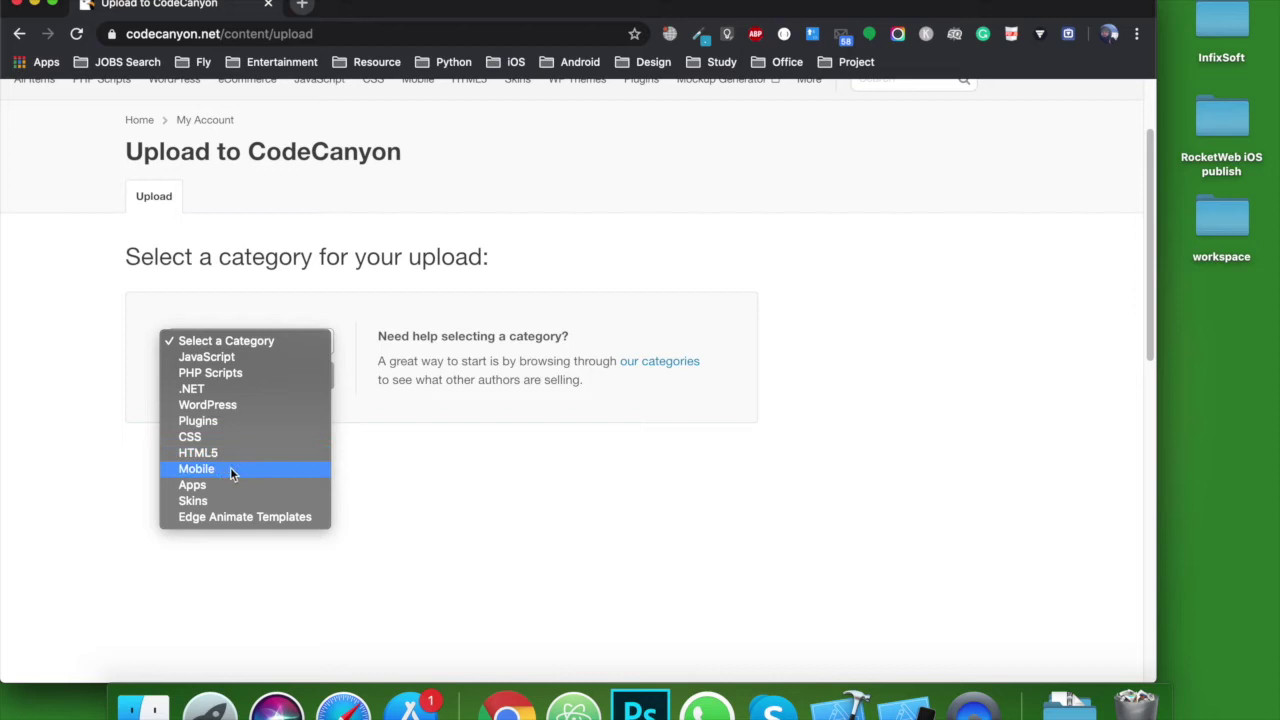
{"action": "left_click", "coordinate": [230, 469]}
{"action": "left_click", "coordinate": [271, 386]}
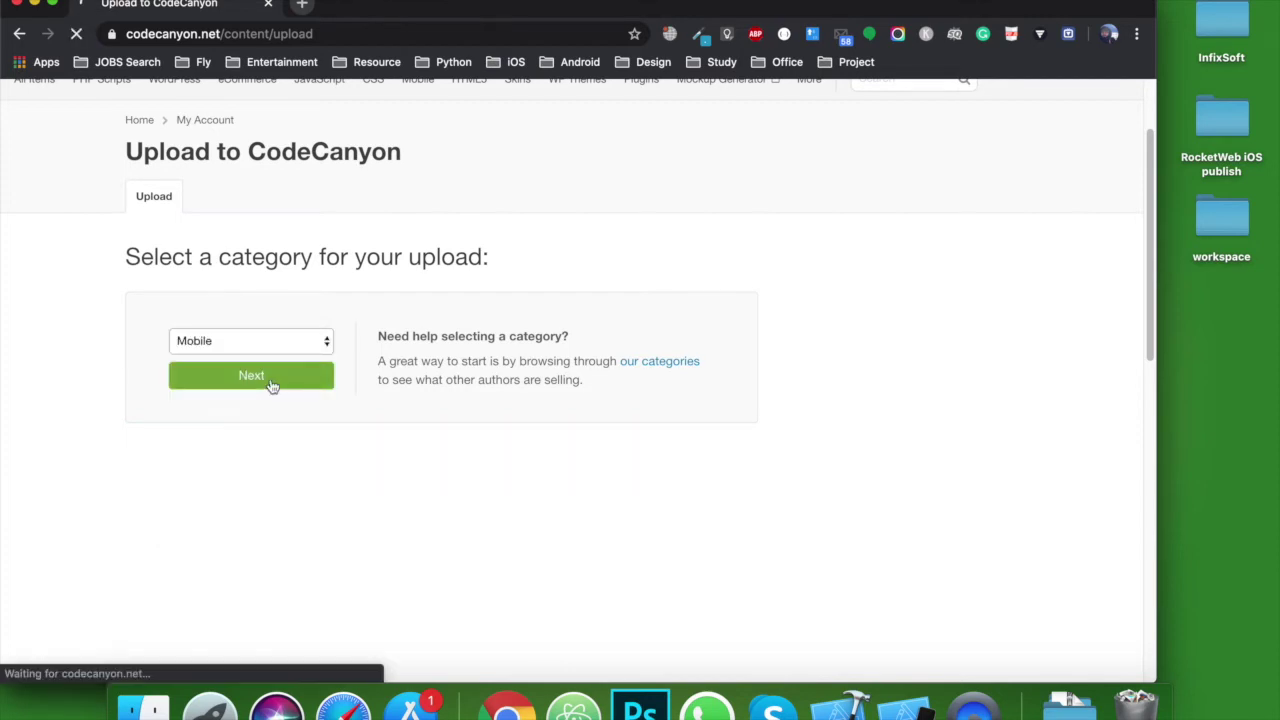
Step: Review the empty upload form, then open the RocketWeb iOS publish folder and its RoketWeb info notes
{"action": "scroll", "coordinate": [345, 445], "scroll_direction": "down", "scroll_amount": 5}
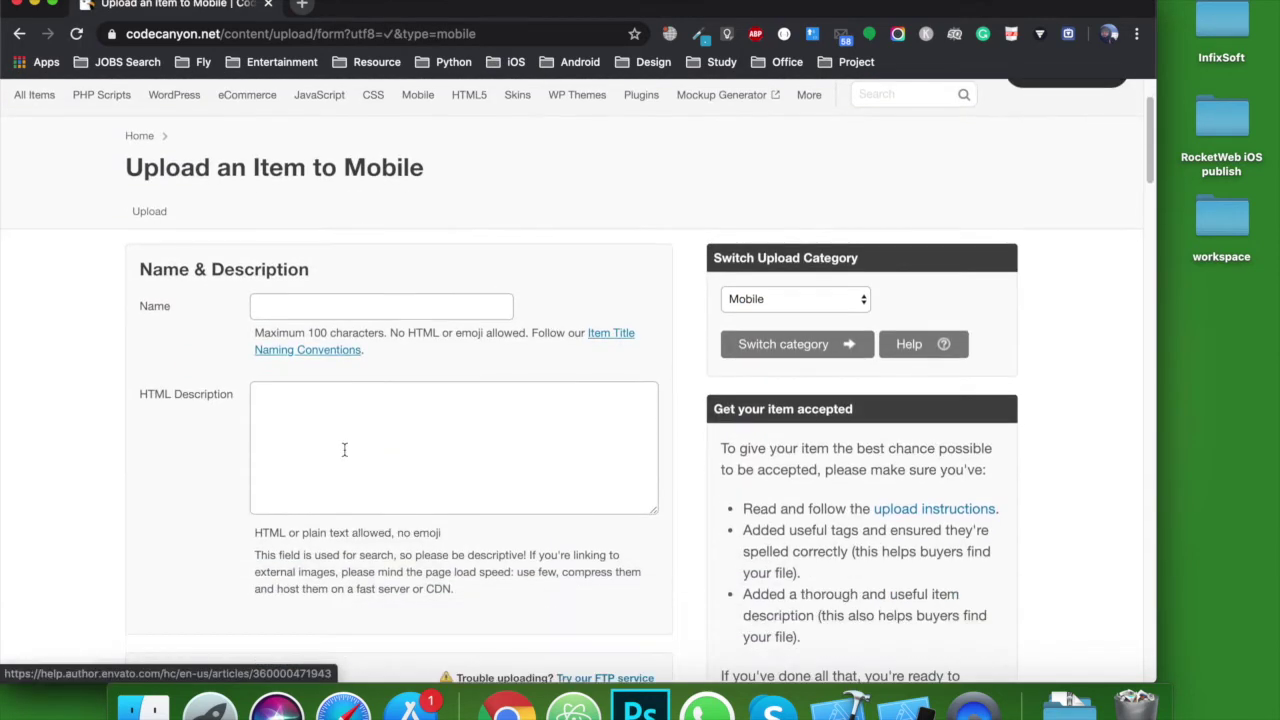
{"action": "scroll", "coordinate": [345, 456], "scroll_direction": "down", "scroll_amount": 8}
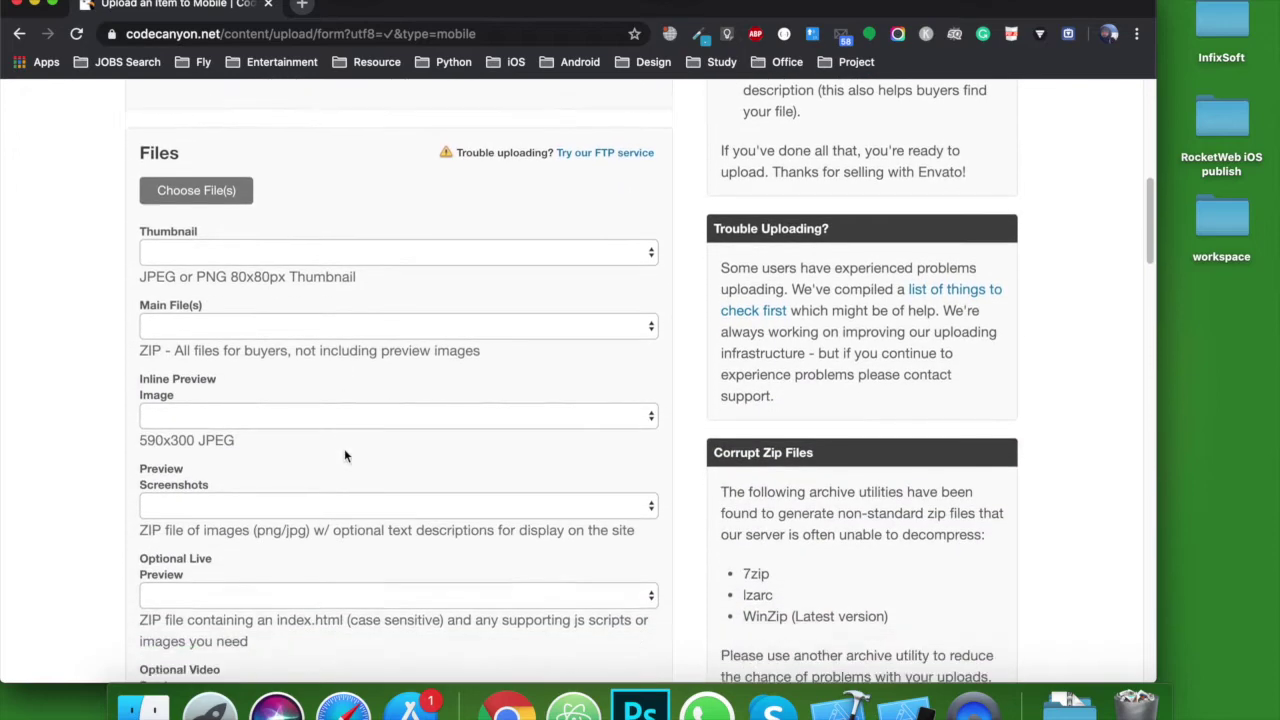
{"action": "scroll", "coordinate": [344, 456], "scroll_direction": "down", "scroll_amount": 9}
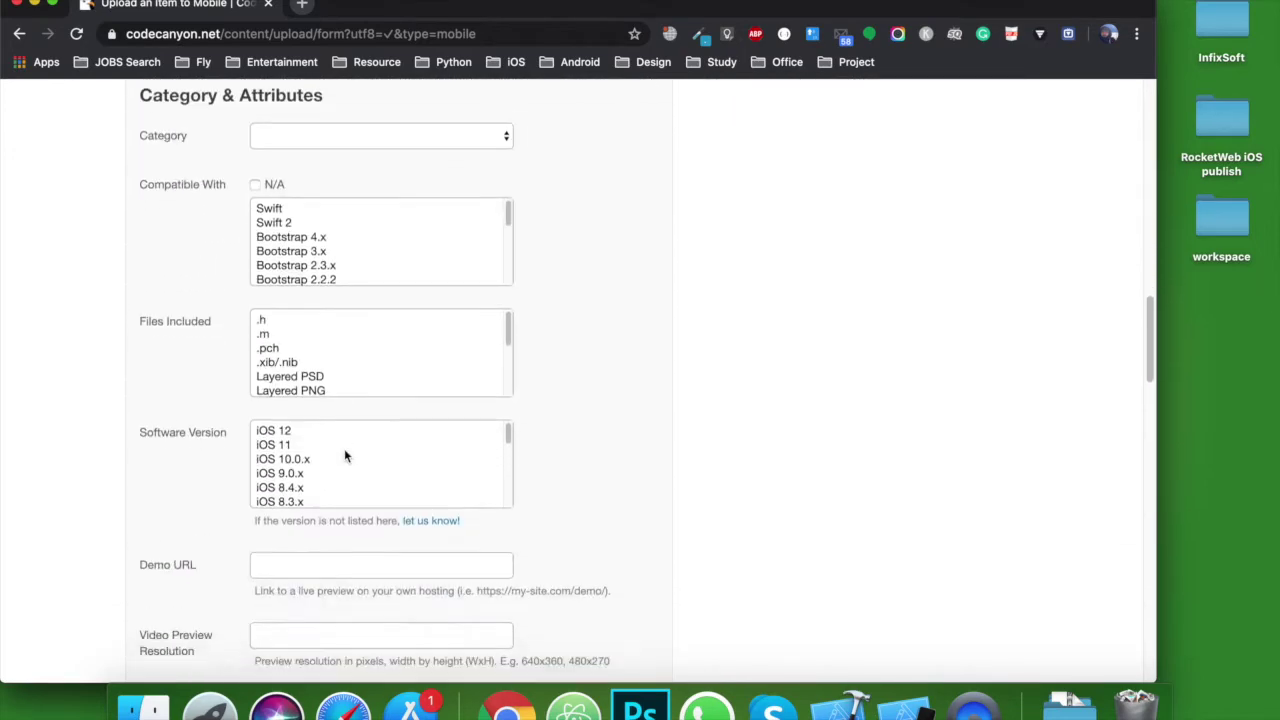
{"action": "scroll", "coordinate": [344, 456], "scroll_direction": "up", "scroll_amount": 13}
{"action": "scroll", "coordinate": [344, 455], "scroll_direction": "up", "scroll_amount": 7}
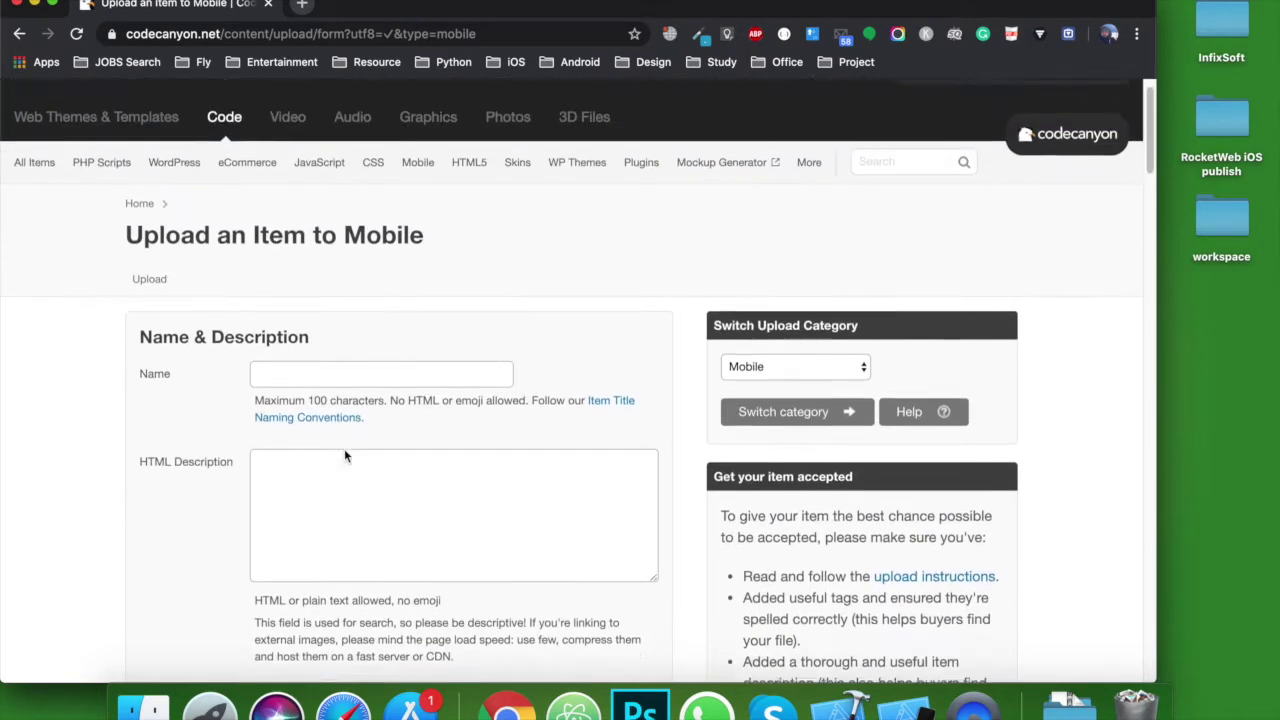
{"action": "double_click", "coordinate": [1222, 117]}
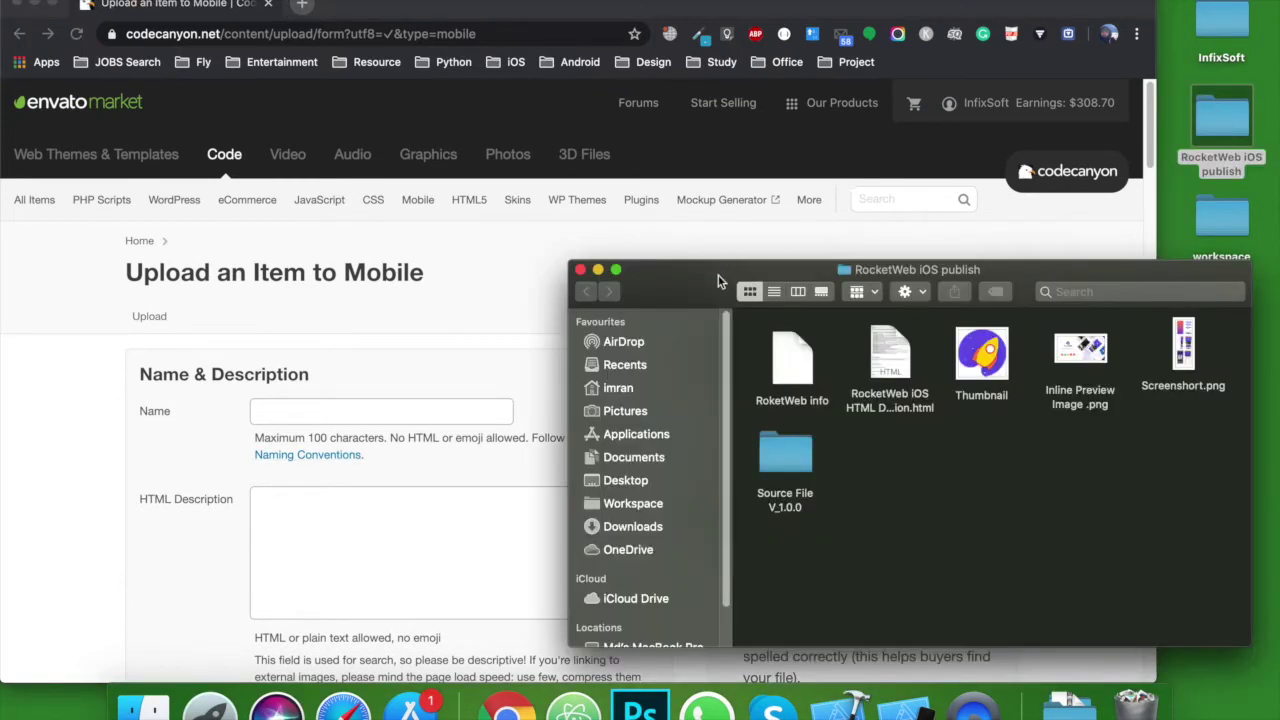
{"action": "left_click_drag", "start_coordinate": [717, 281], "coordinate": [799, 282]}
{"action": "double_click", "coordinate": [869, 362]}
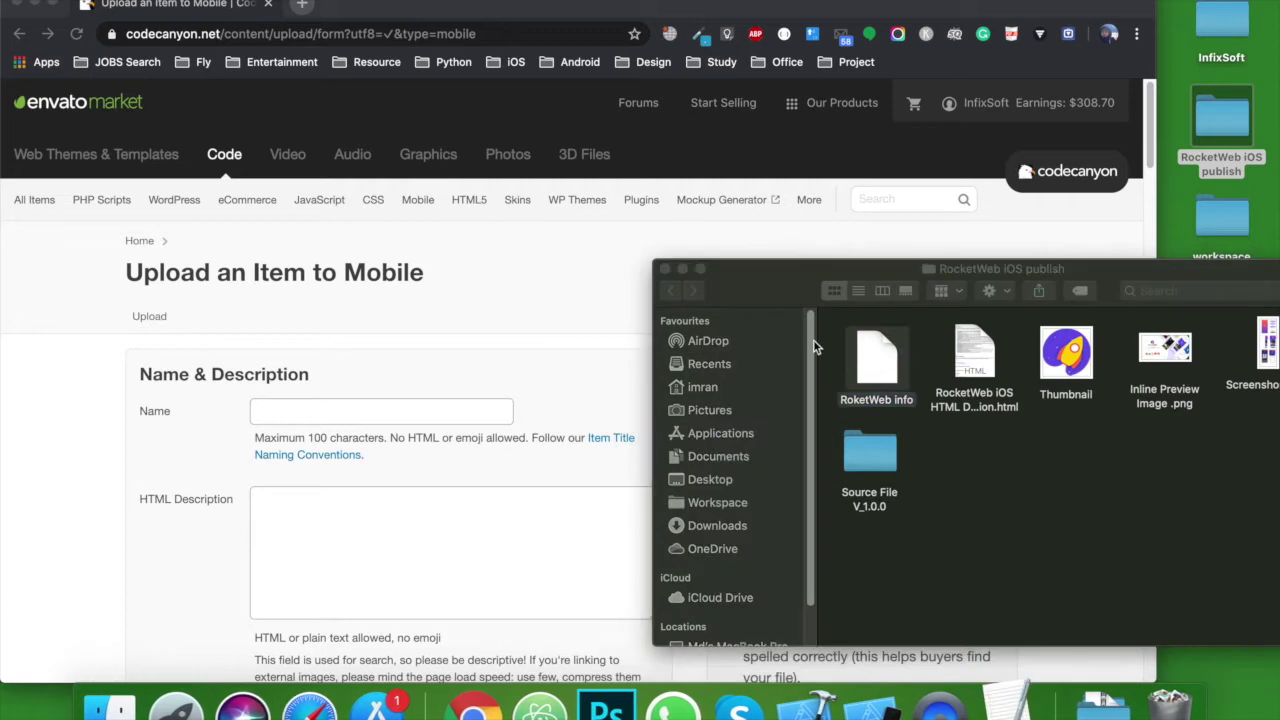
Step: Copy the title from the notes and paste 'RocketWeb | Configurable iOS WebView App Template' into Name
{"action": "left_click_drag", "start_coordinate": [253, 30], "coordinate": [868, 208]}
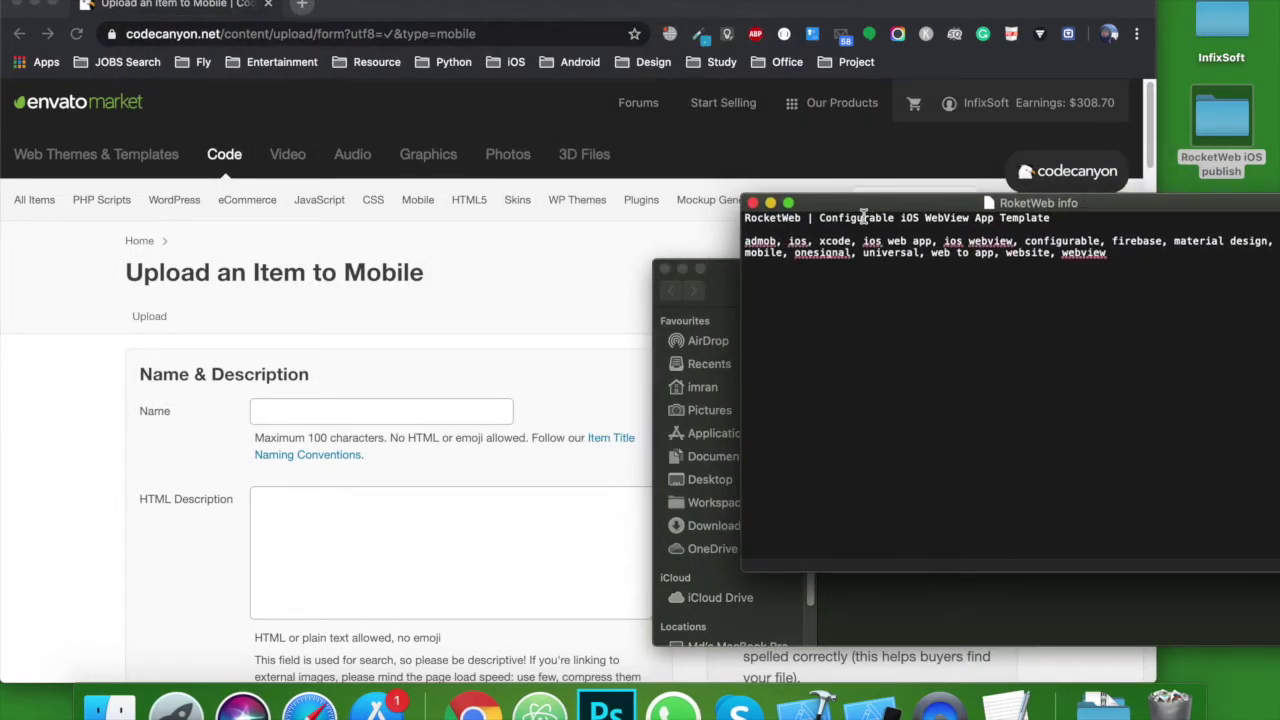
{"action": "triple_click", "coordinate": [863, 216]}
{"action": "key", "text": "cmd+c"}
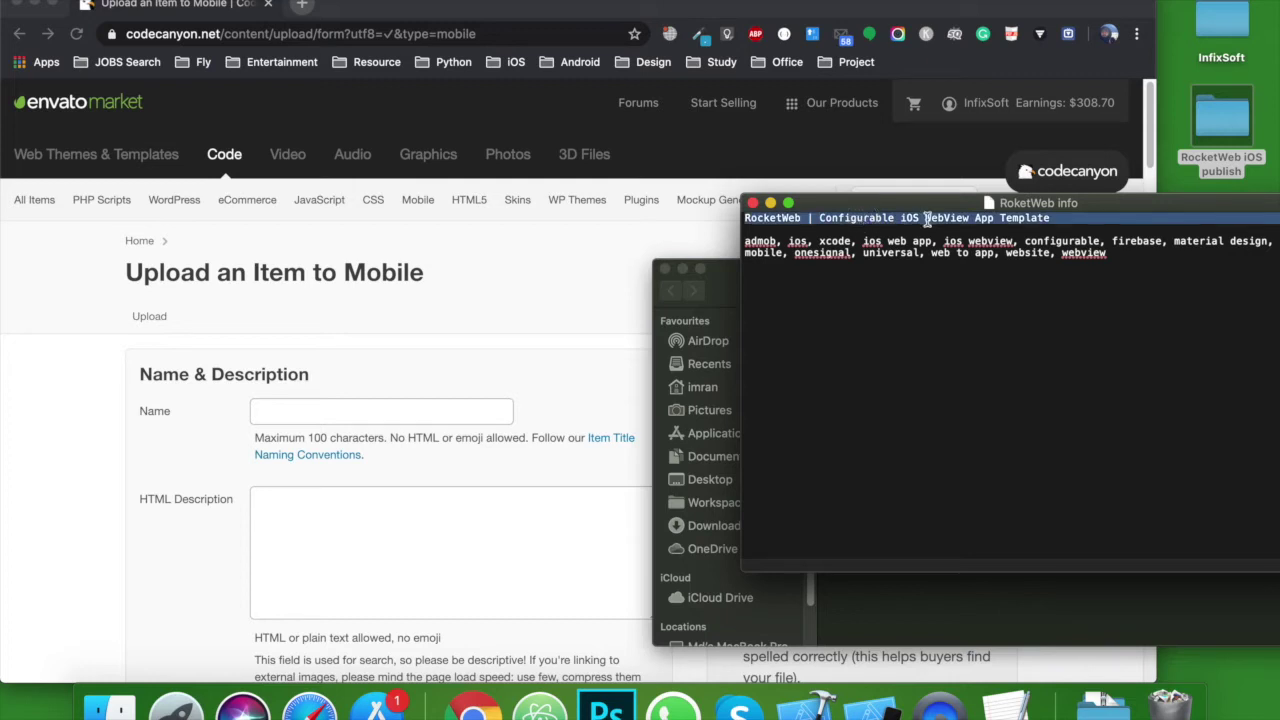
{"action": "left_click", "coordinate": [340, 414]}
{"action": "left_click", "coordinate": [349, 410]}
{"action": "key", "text": "cmd+v"}
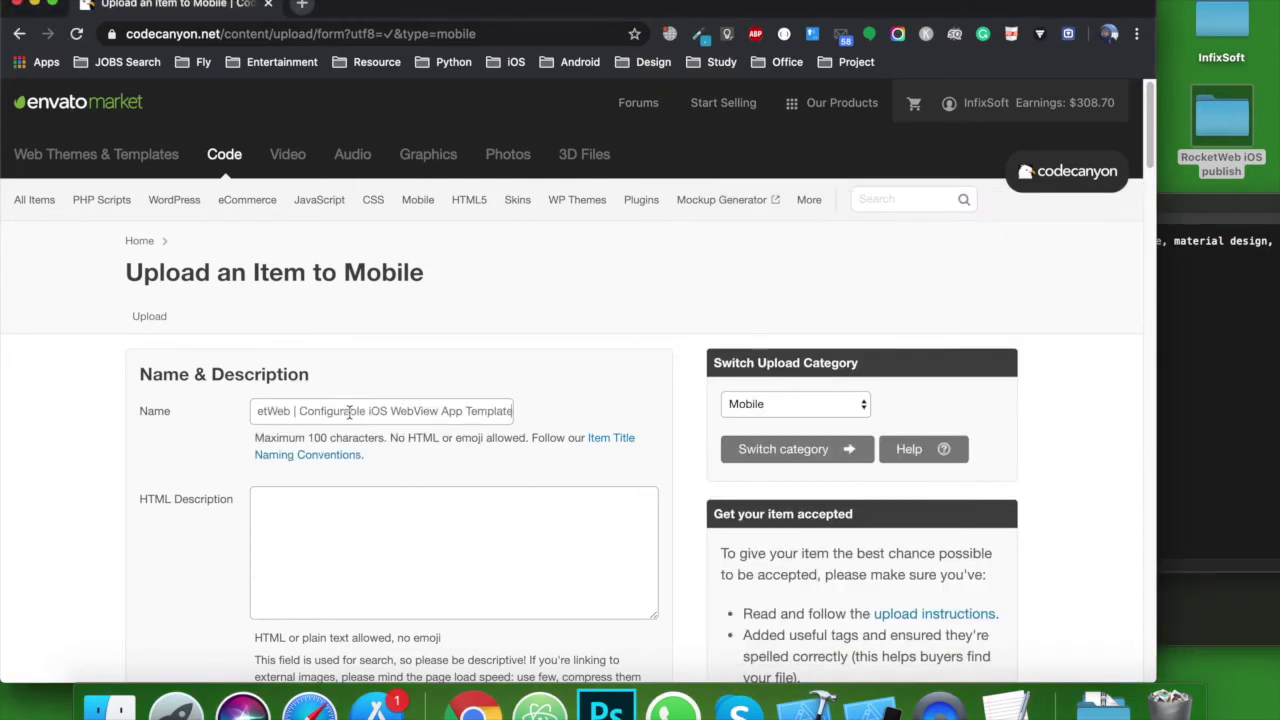
{"action": "scroll", "coordinate": [395, 402], "scroll_direction": "down", "scroll_amount": 4}
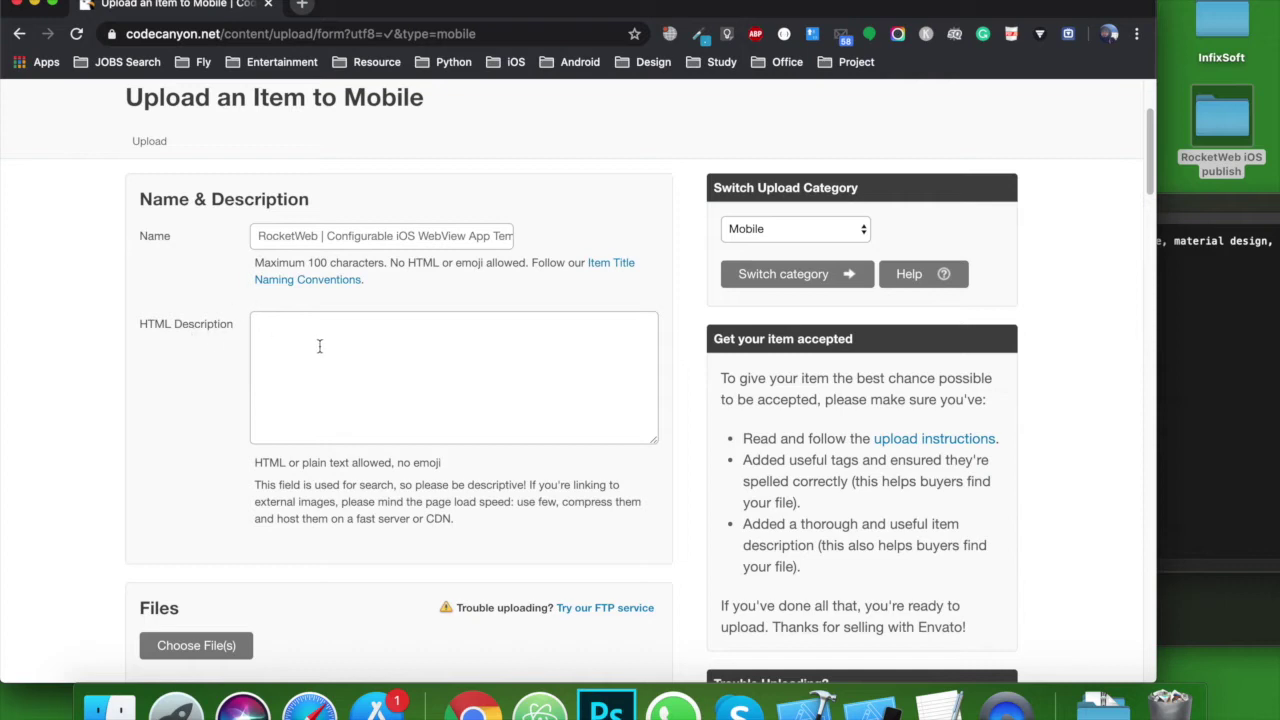
Step: Open the RocketWeb Android item page in a new browser tab
{"action": "left_click", "coordinate": [301, 4]}
{"action": "type", "text": "rocketwev"}
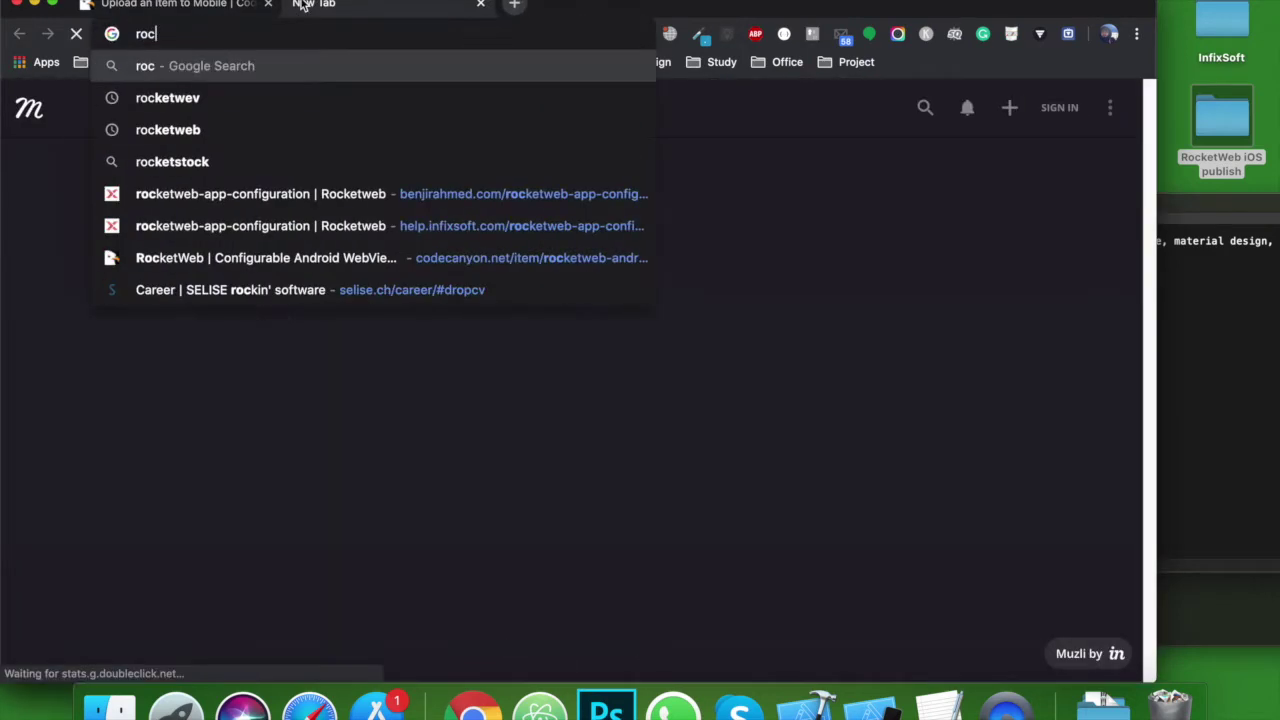
{"action": "key", "text": "Down"}
{"action": "key", "text": "Down"}
{"action": "key", "text": "Down"}
{"action": "key", "text": "Down"}
{"action": "key", "text": "Down"}
{"action": "key", "text": "Return"}
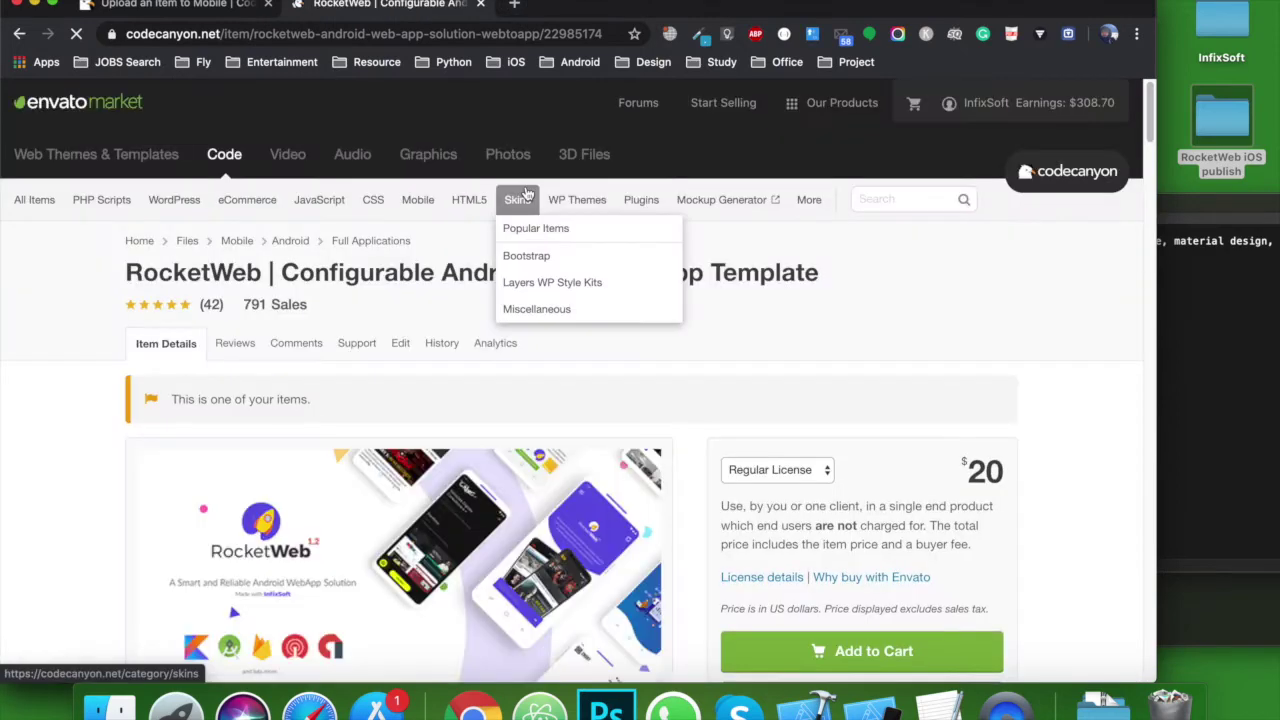
Step: Skim the Android item's description for reference, then return to the upload form tab
{"action": "scroll", "coordinate": [527, 193], "scroll_direction": "down", "scroll_amount": 5}
{"action": "scroll", "coordinate": [527, 193], "scroll_direction": "down", "scroll_amount": 3}
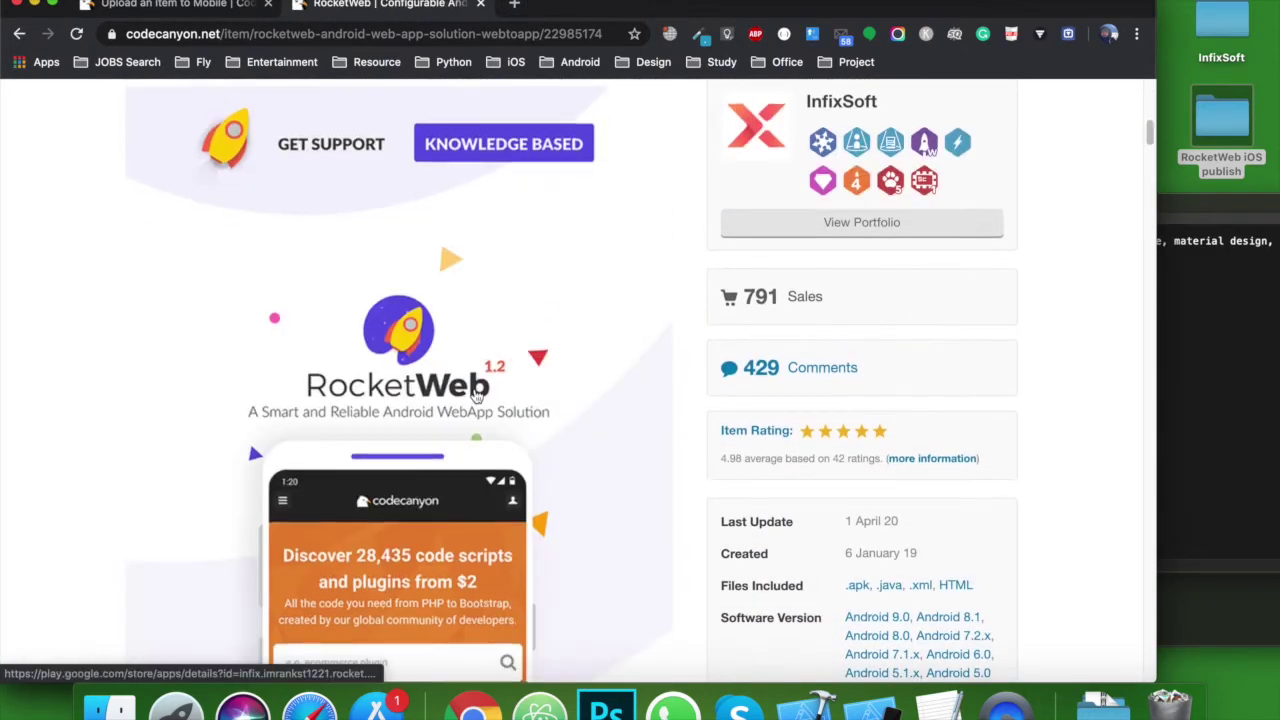
{"action": "scroll", "coordinate": [477, 397], "scroll_direction": "down", "scroll_amount": 10}
{"action": "scroll", "coordinate": [477, 397], "scroll_direction": "down", "scroll_amount": 2}
{"action": "scroll", "coordinate": [490, 370], "scroll_direction": "down", "scroll_amount": 10}
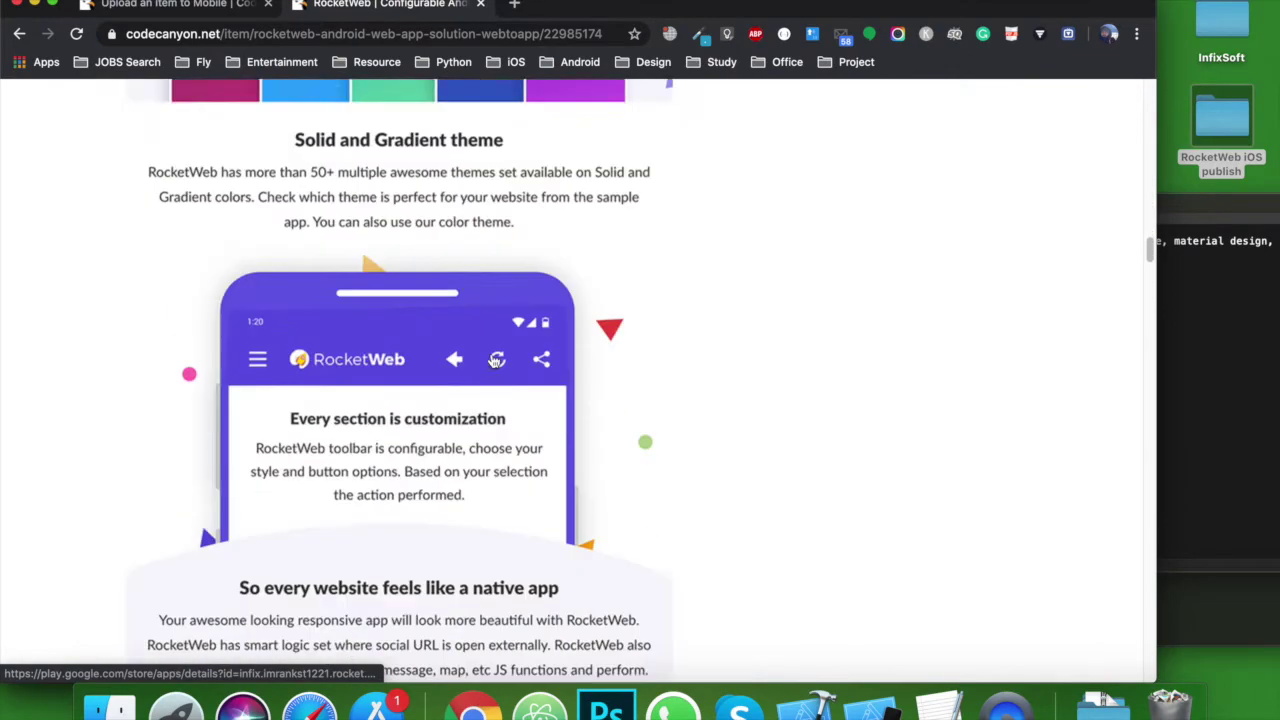
{"action": "scroll", "coordinate": [493, 362], "scroll_direction": "down", "scroll_amount": 20}
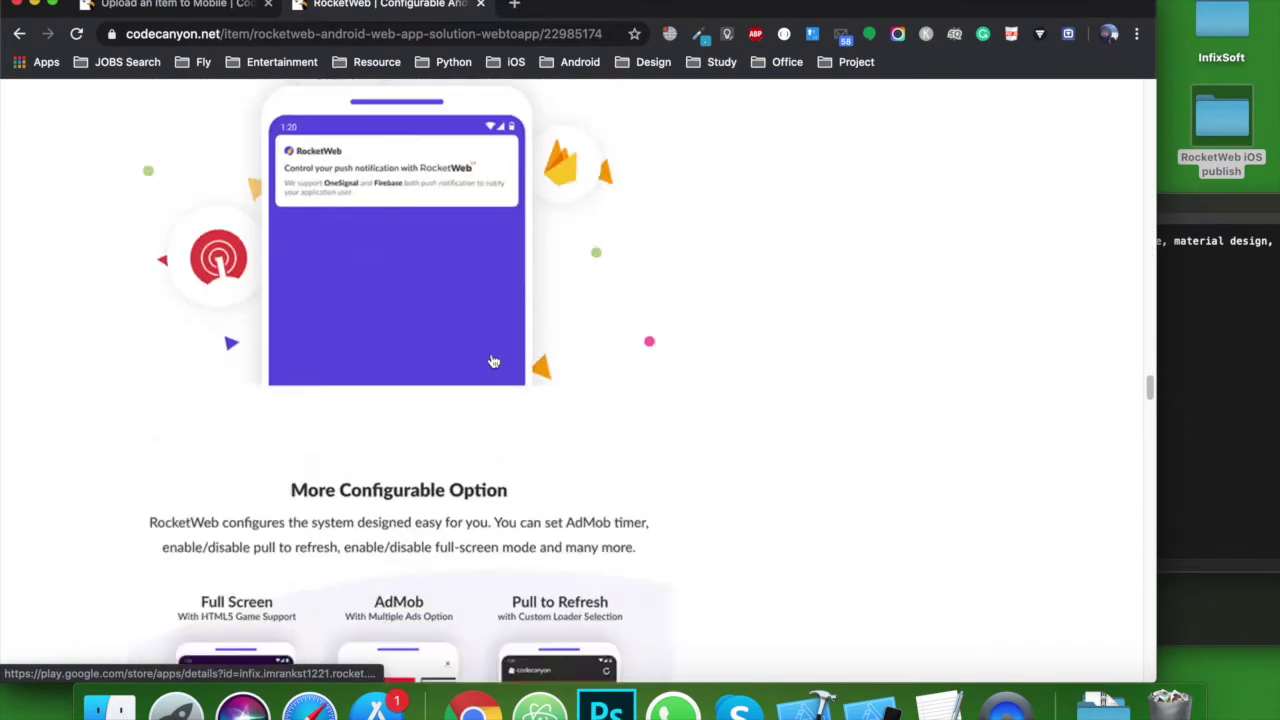
{"action": "scroll", "coordinate": [493, 362], "scroll_direction": "down", "scroll_amount": 15}
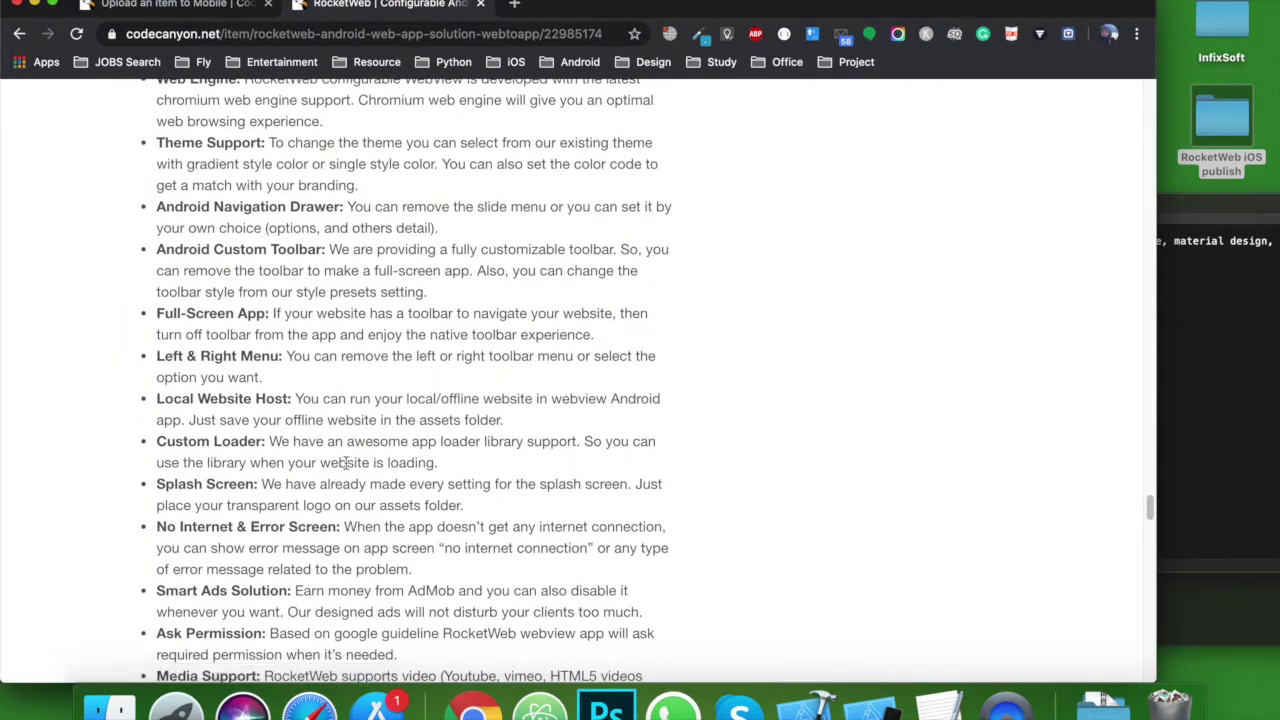
{"action": "scroll", "coordinate": [340, 470], "scroll_direction": "down", "scroll_amount": 4}
{"action": "scroll", "coordinate": [333, 482], "scroll_direction": "down", "scroll_amount": 8}
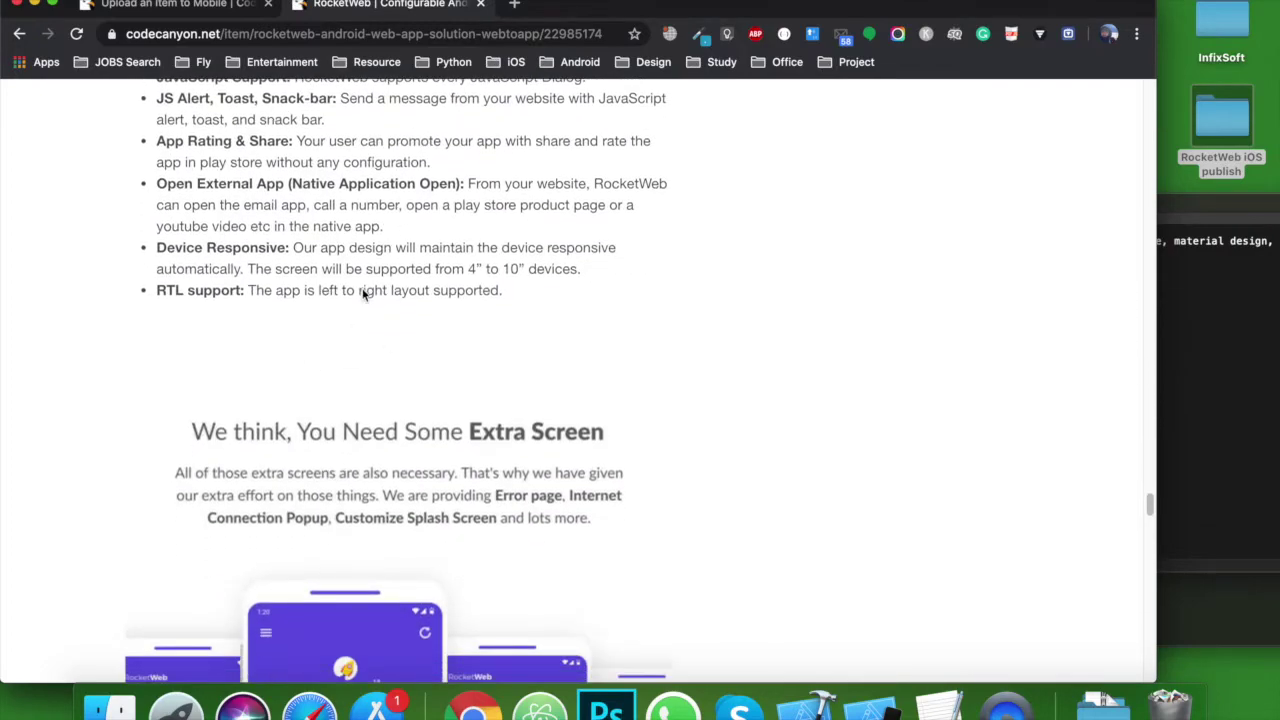
{"action": "scroll", "coordinate": [363, 293], "scroll_direction": "down", "scroll_amount": 15}
{"action": "scroll", "coordinate": [366, 268], "scroll_direction": "up", "scroll_amount": 20}
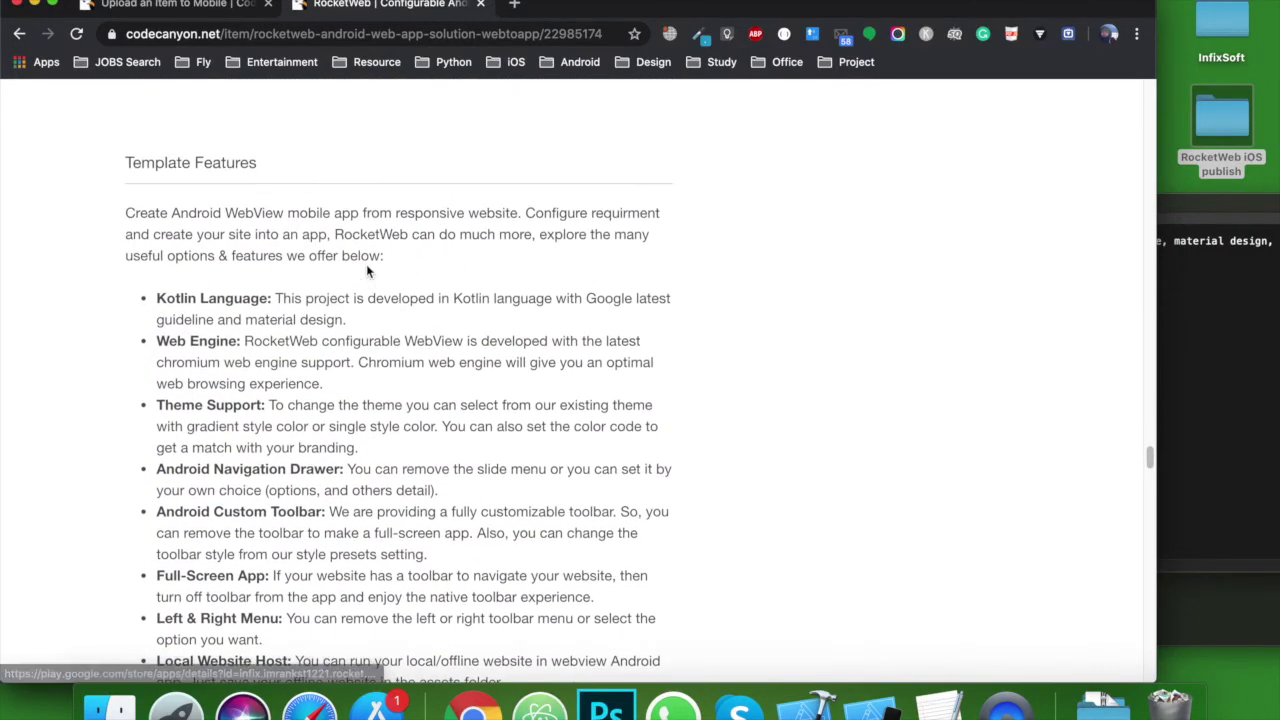
{"action": "left_click", "coordinate": [180, 5]}
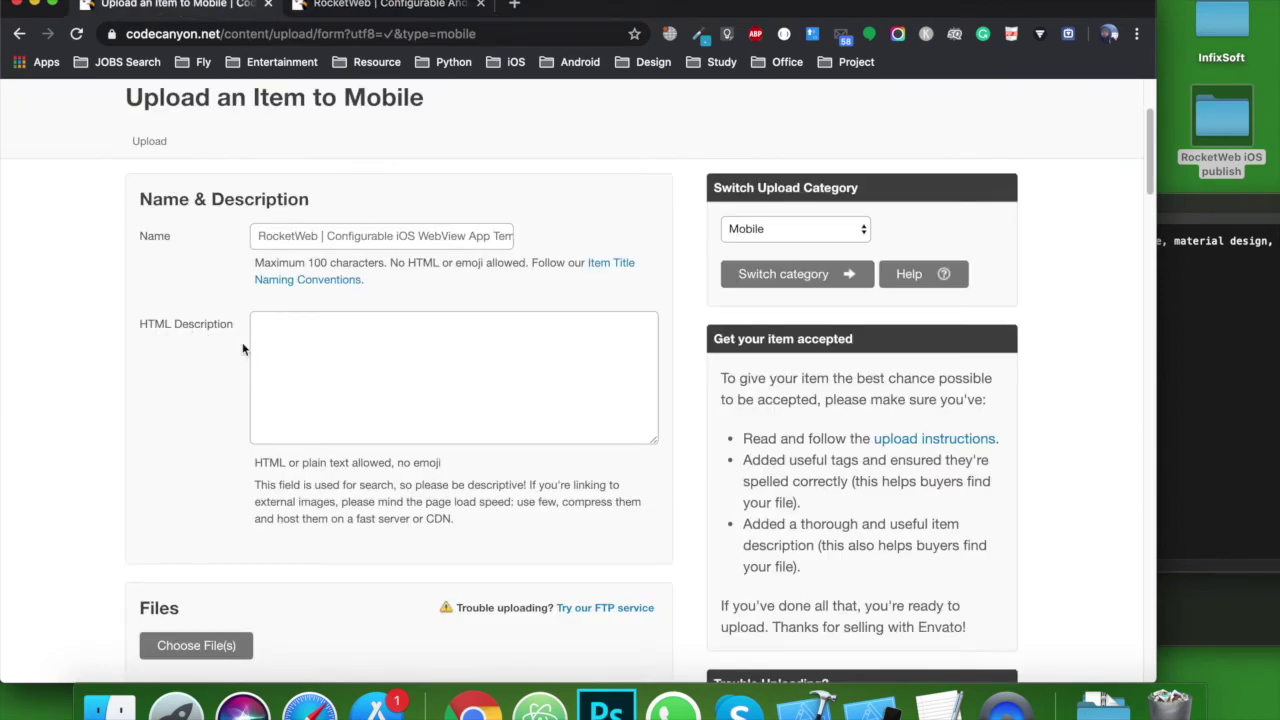
Step: Open RocketWeb iOS HTML Description.html in Atom, select all its text, and go back to the form
{"action": "left_click", "coordinate": [1258, 409]}
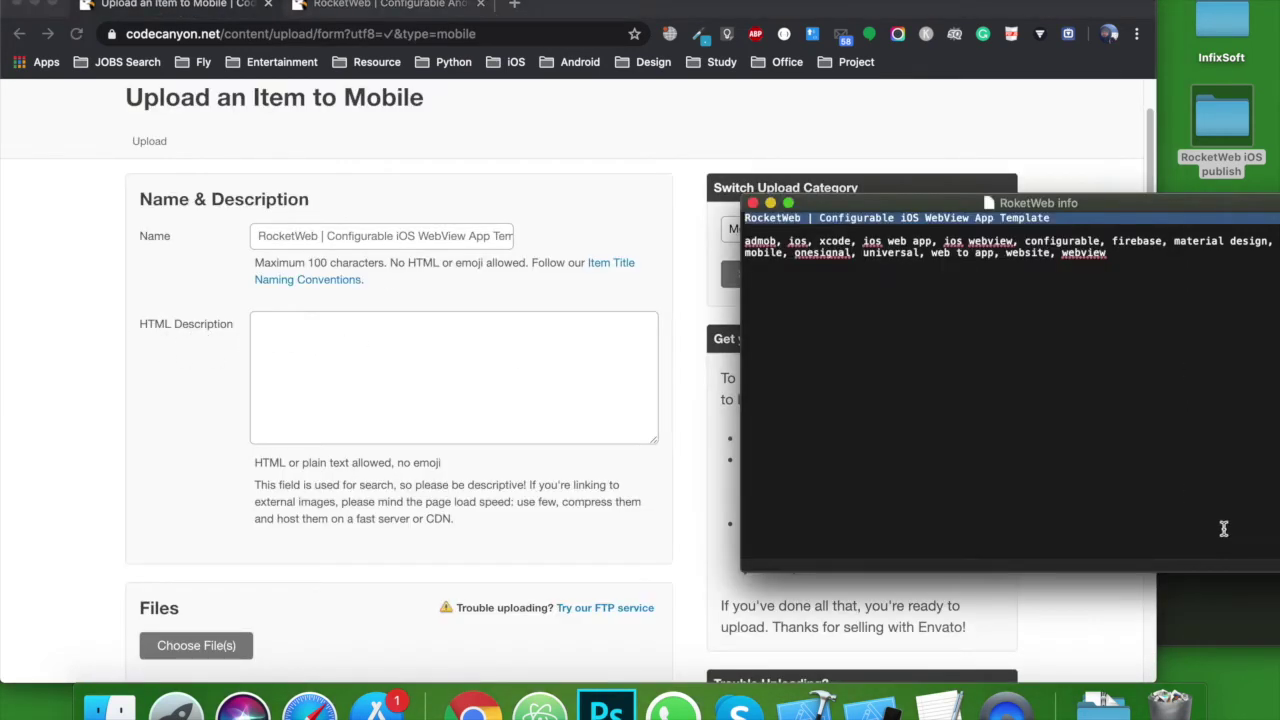
{"action": "left_click", "coordinate": [1252, 587]}
{"action": "right_click", "coordinate": [974, 358]}
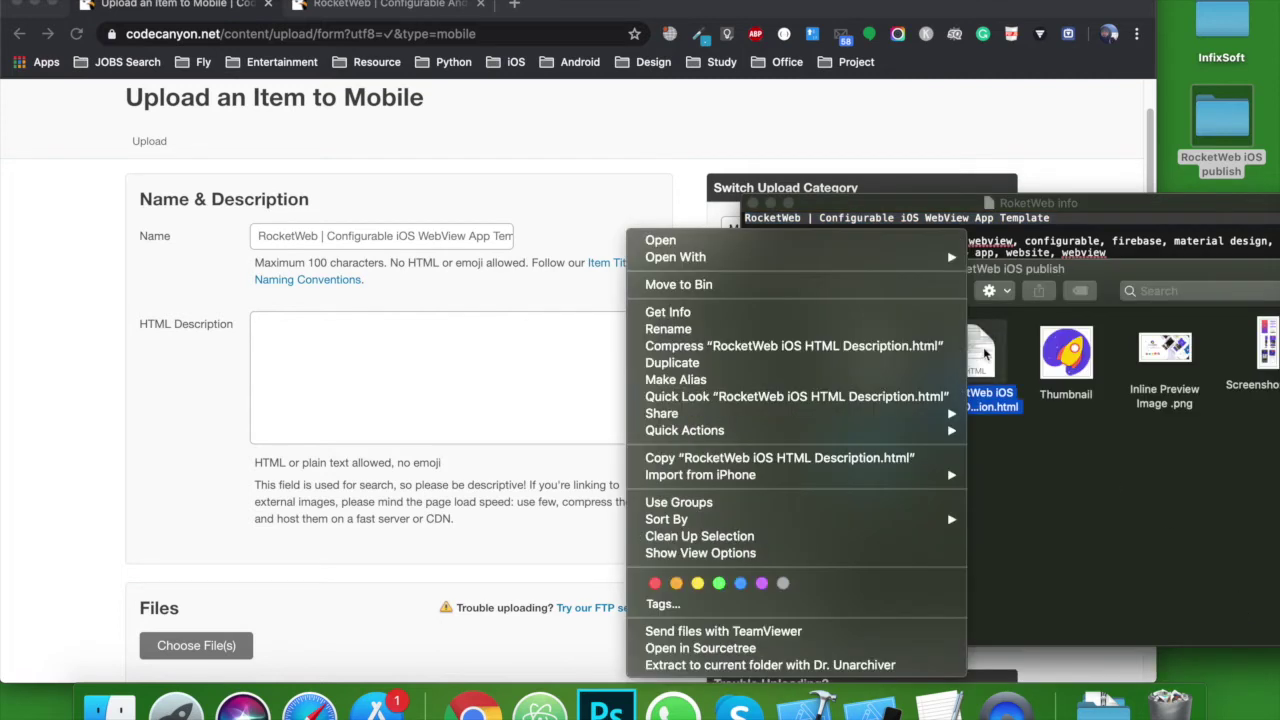
{"action": "mouse_move", "coordinate": [847, 261]}
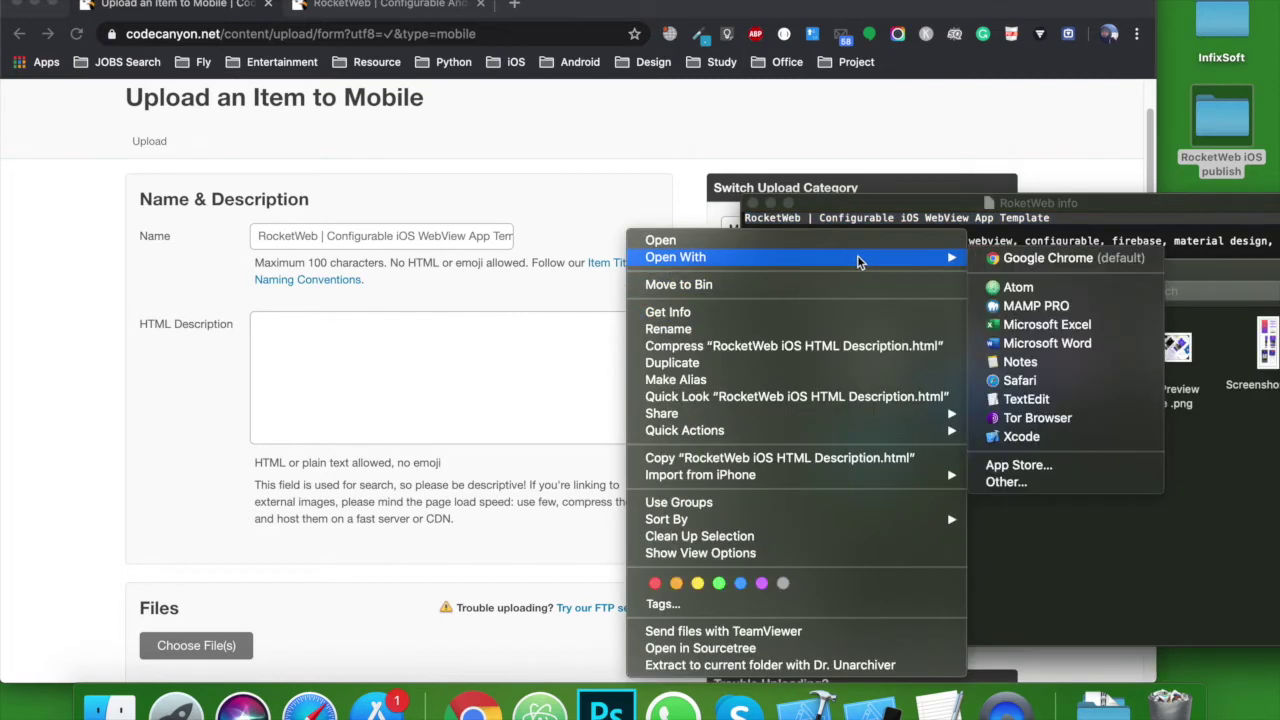
{"action": "left_click", "coordinate": [1018, 287]}
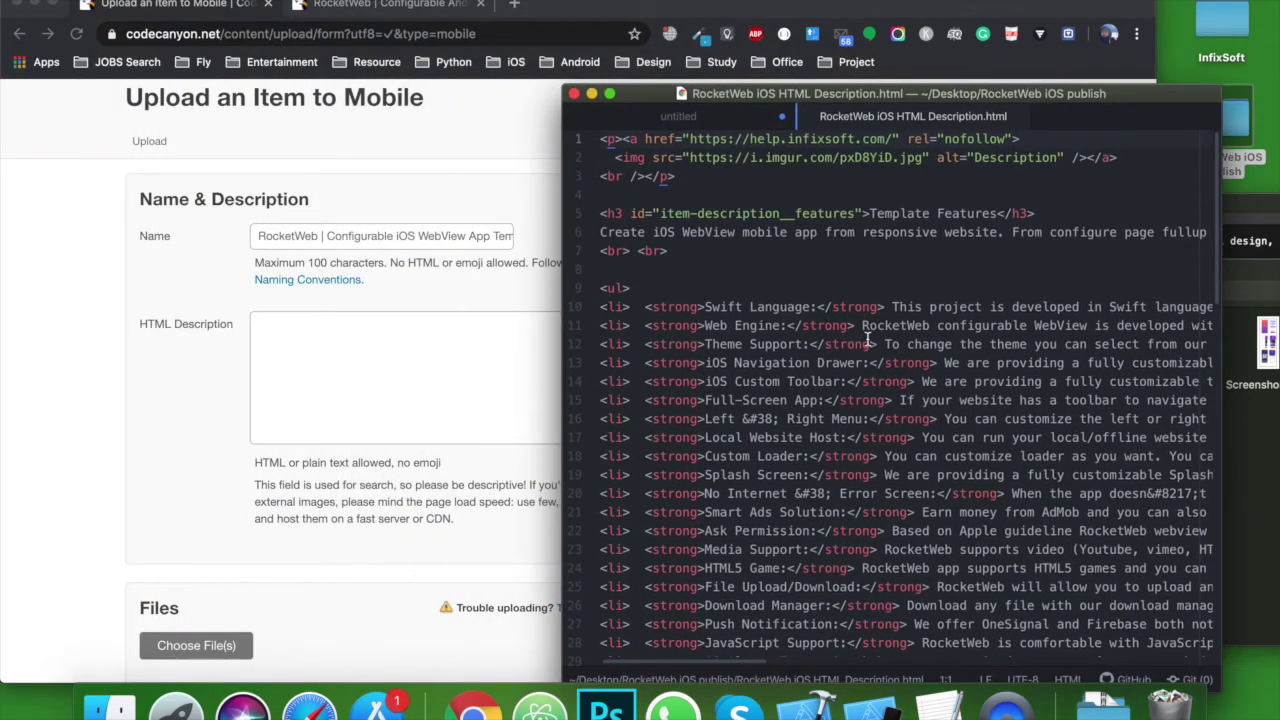
{"action": "triple_click", "coordinate": [866, 341]}
{"action": "key", "text": "super+a"}
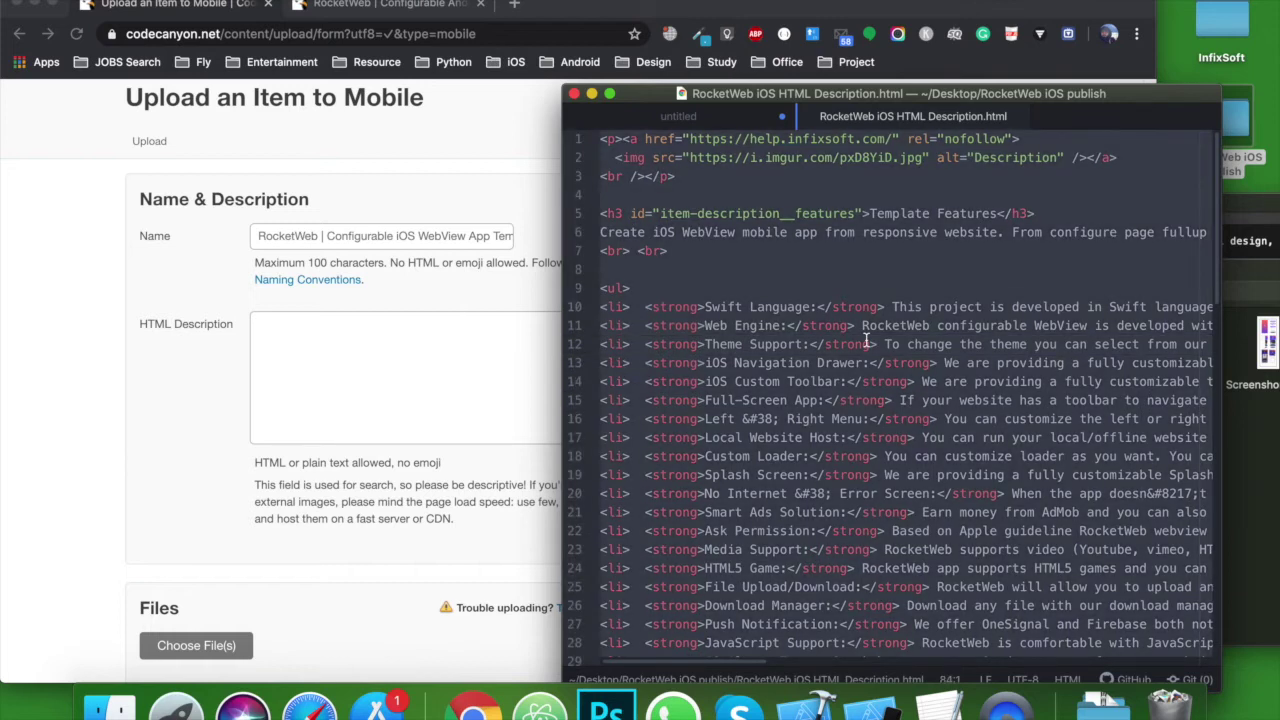
{"action": "left_click", "coordinate": [405, 372]}
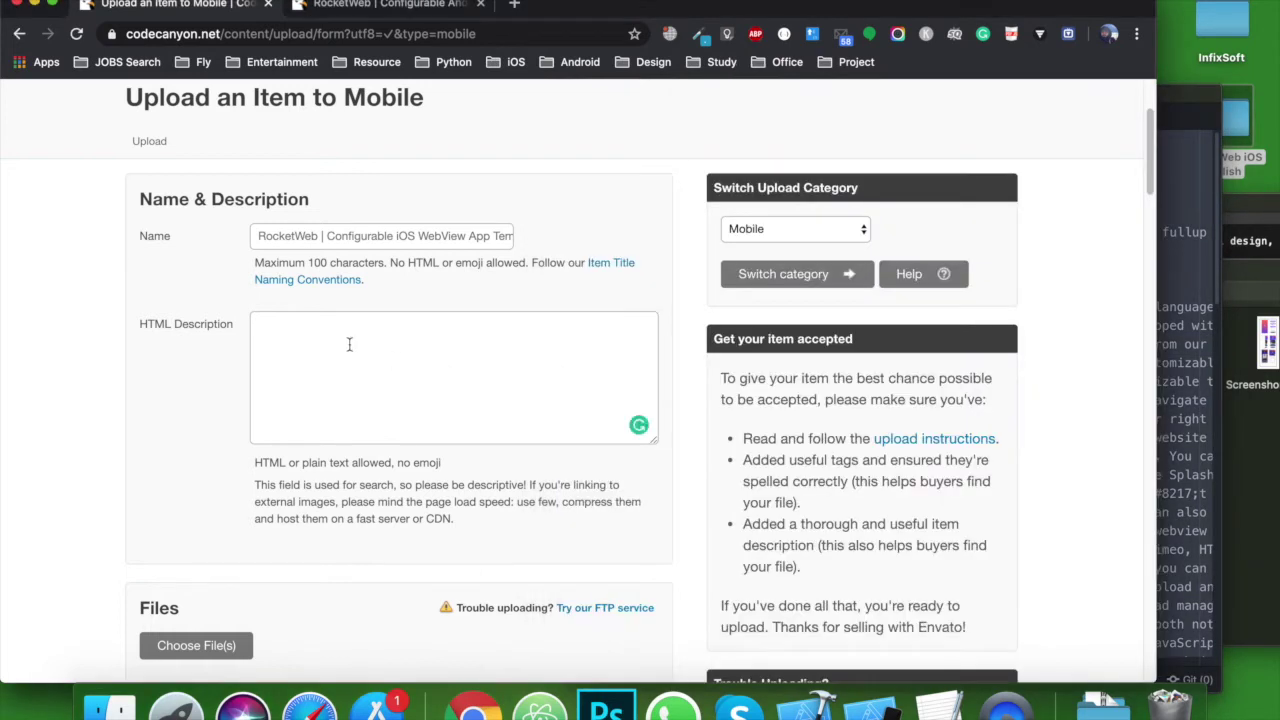
Step: Paste the RocketWeb iOS HTML into HTML Description, add a line break, and scroll to Files
{"action": "key", "text": "super+v"}
{"action": "key", "text": "Return"}
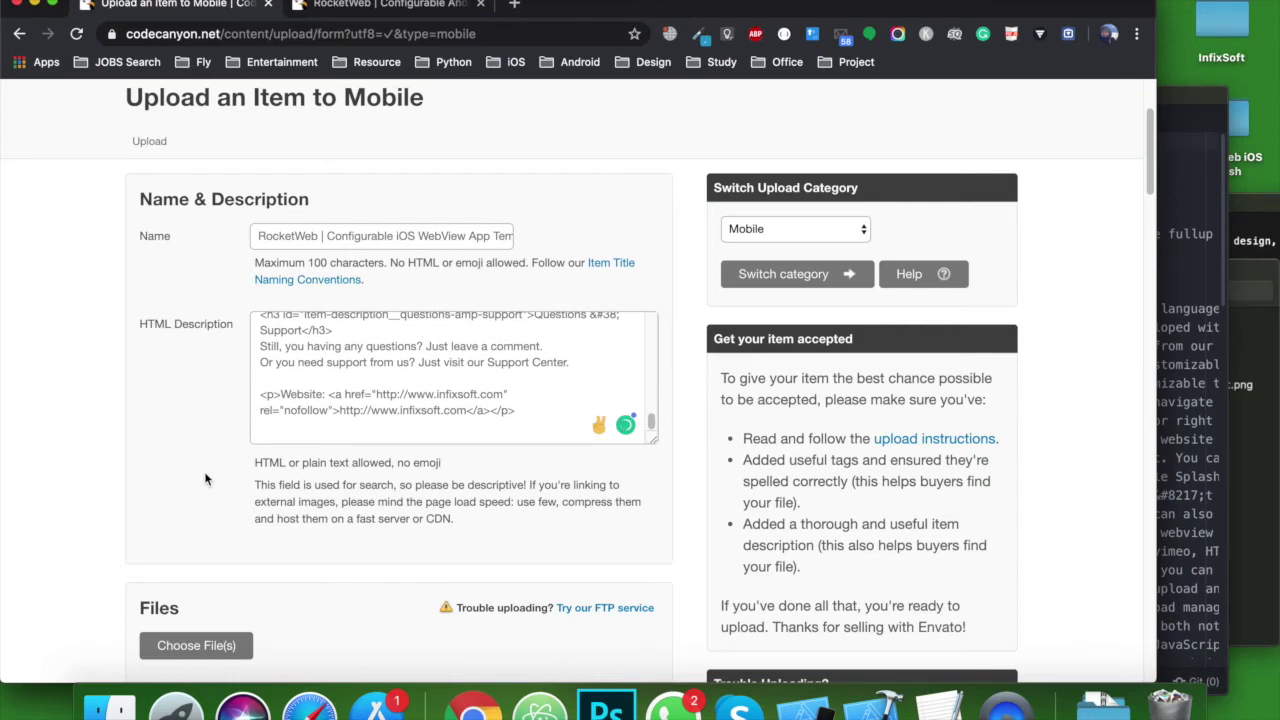
{"action": "scroll", "coordinate": [204, 471], "scroll_direction": "down", "scroll_amount": 8}
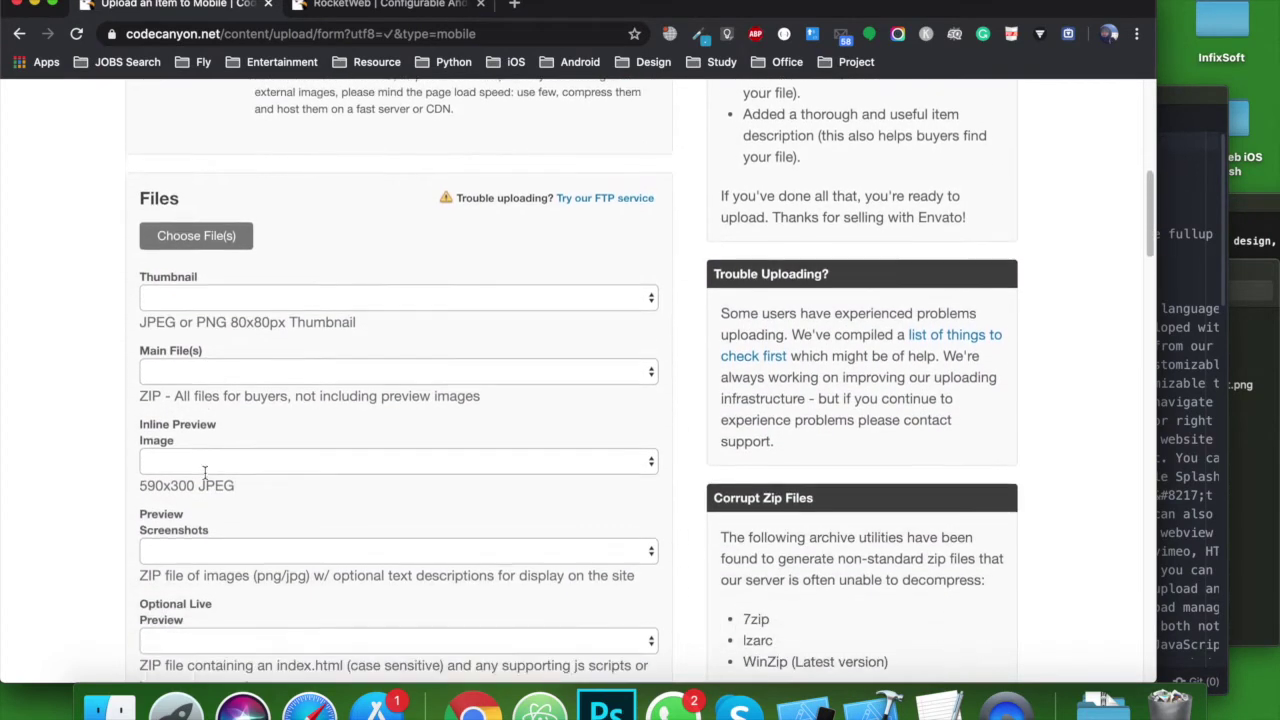
{"action": "scroll", "coordinate": [204, 471], "scroll_direction": "down", "scroll_amount": 1}
{"action": "scroll", "coordinate": [206, 471], "scroll_direction": "down", "scroll_amount": 1}
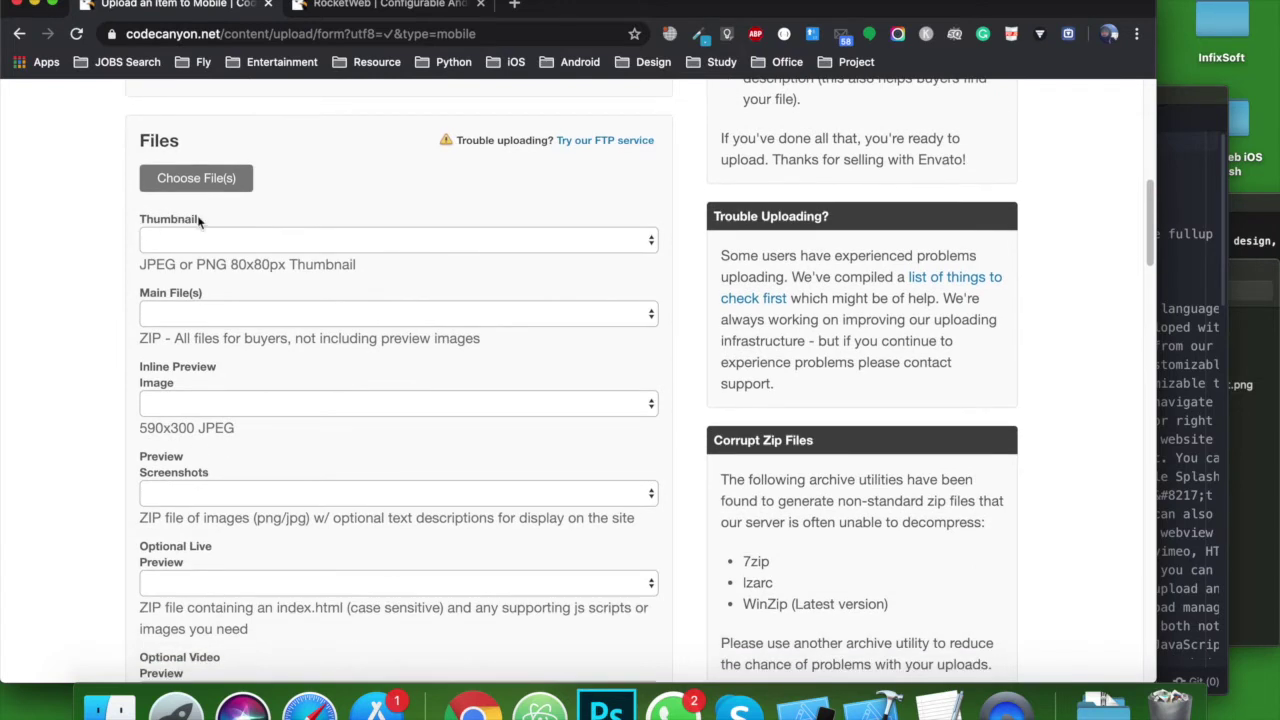
{"action": "left_click", "coordinate": [420, 6]}
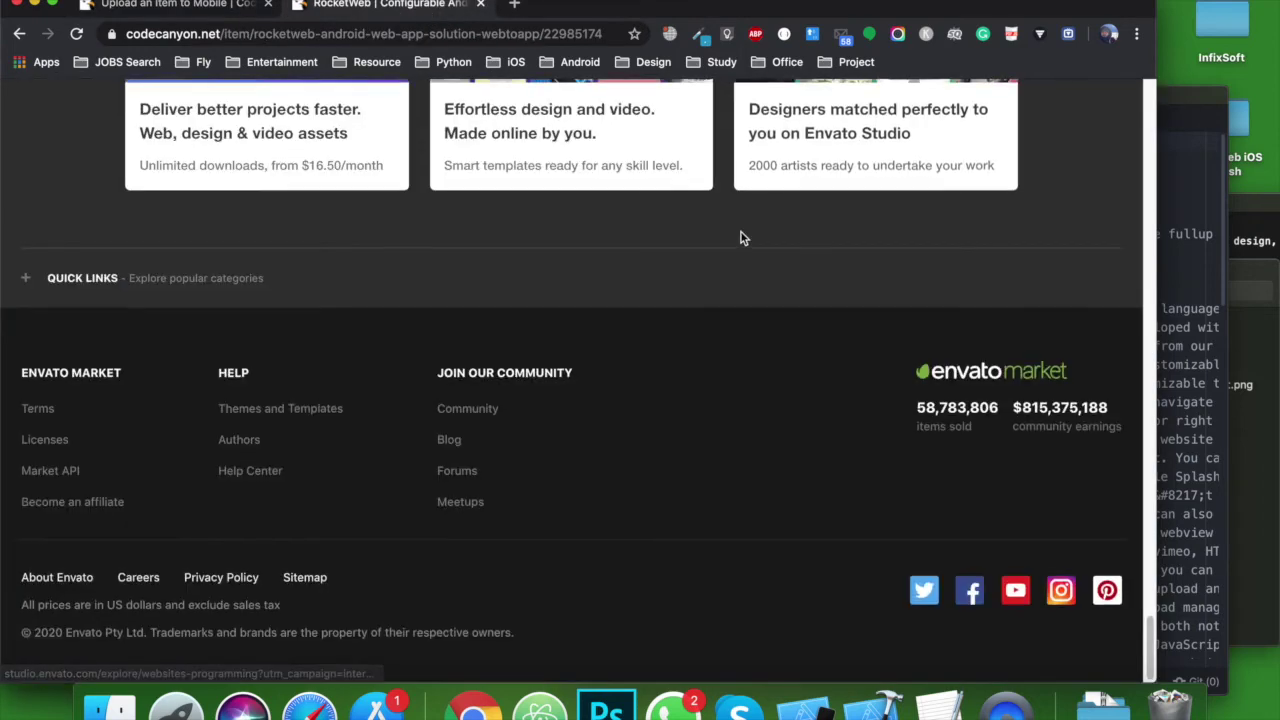
{"action": "scroll", "coordinate": [740, 237], "scroll_direction": "up", "scroll_amount": 20}
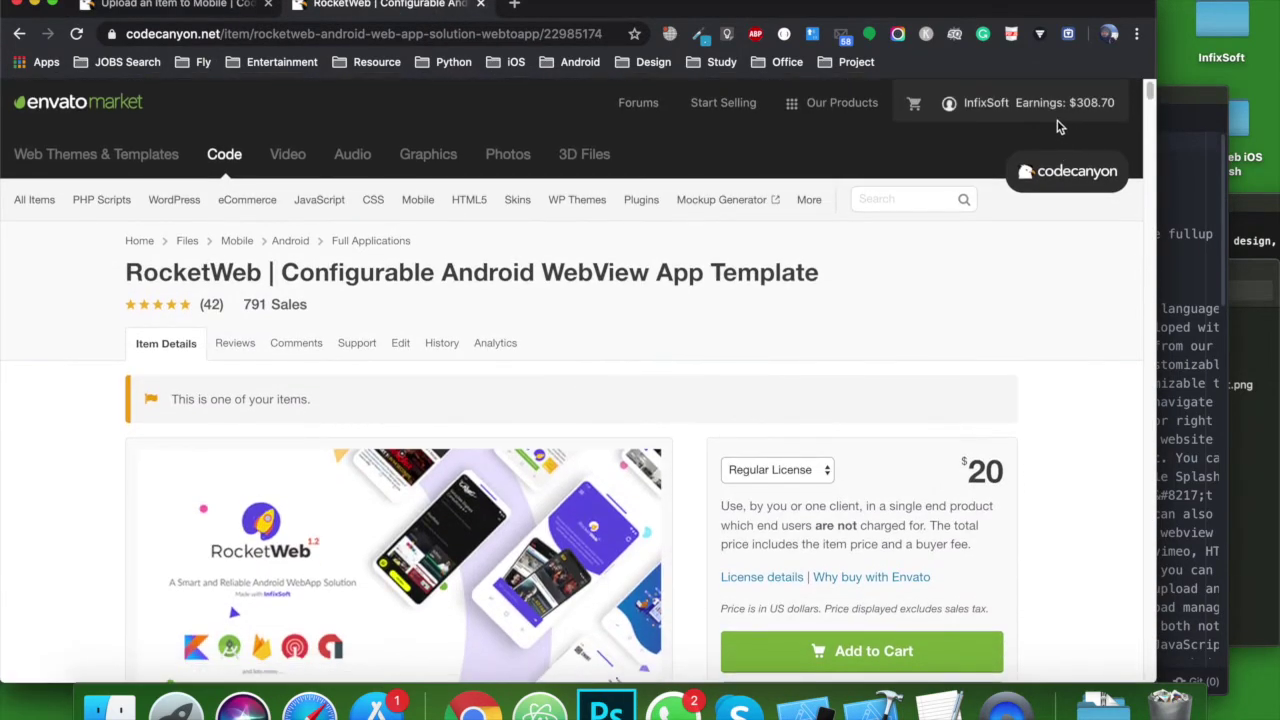
{"action": "mouse_move", "coordinate": [1040, 104]}
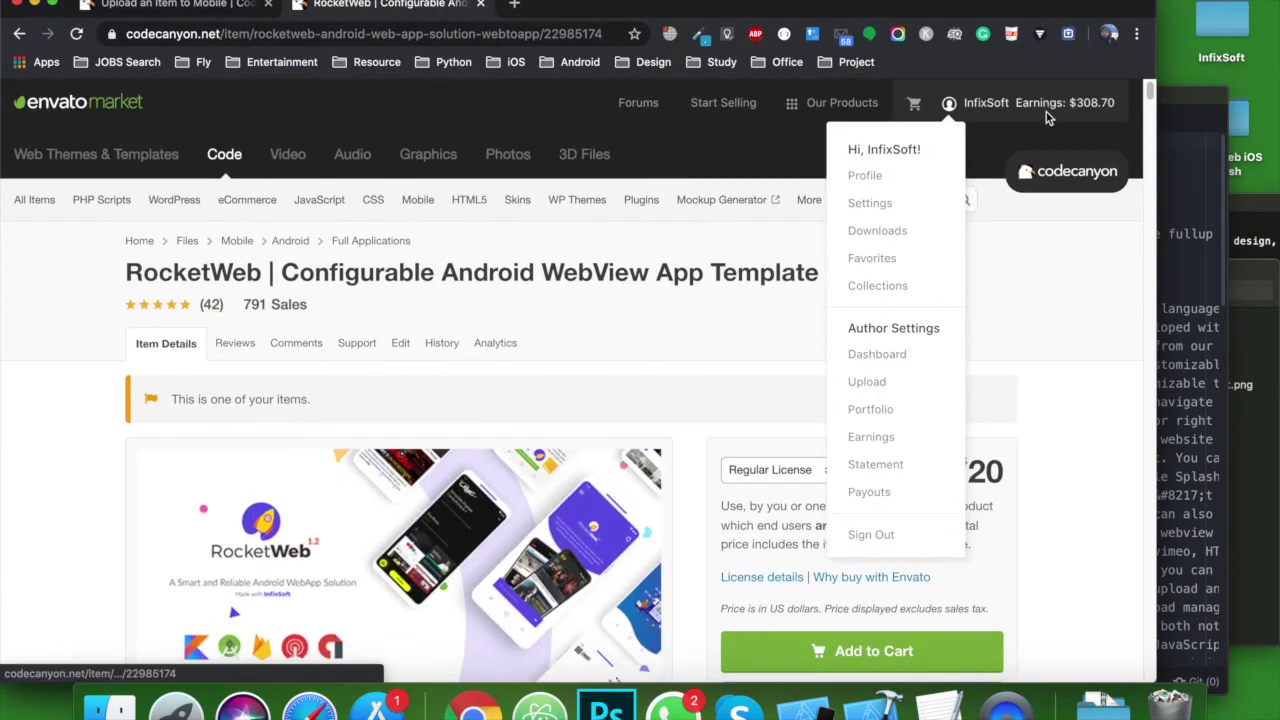
{"action": "left_click", "coordinate": [873, 428]}
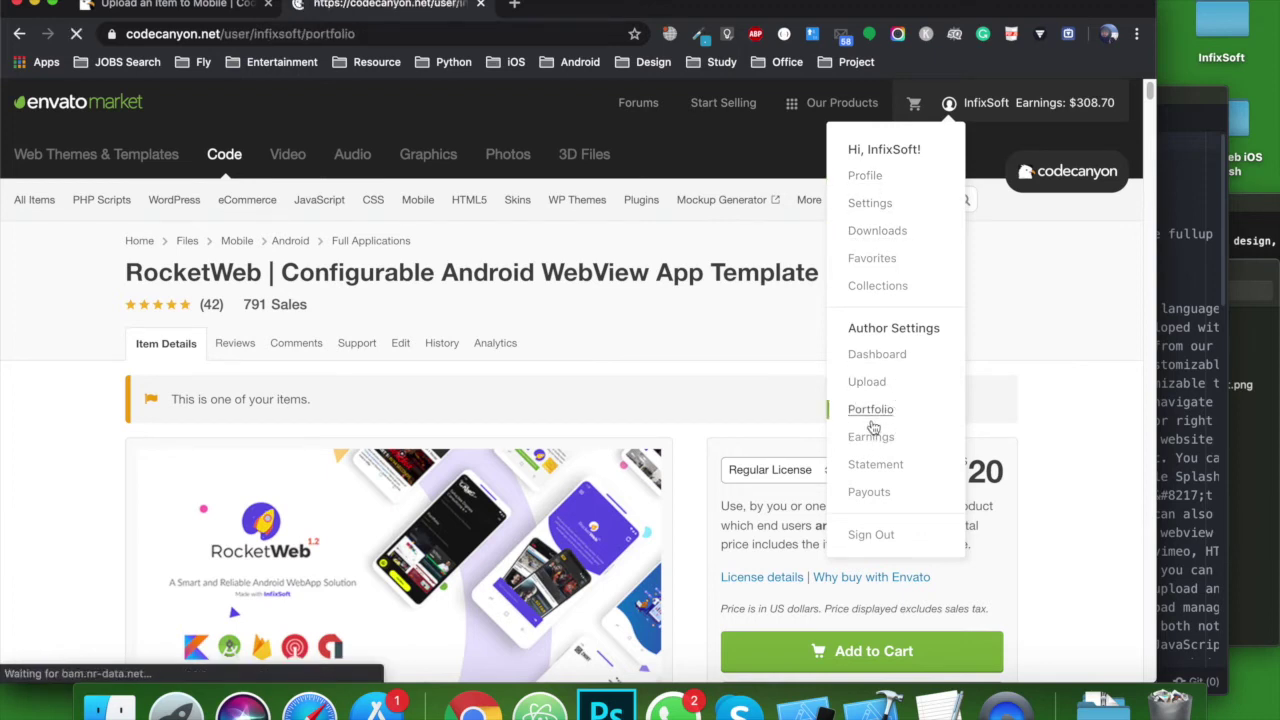
{"action": "mouse_move", "coordinate": [203, 468]}
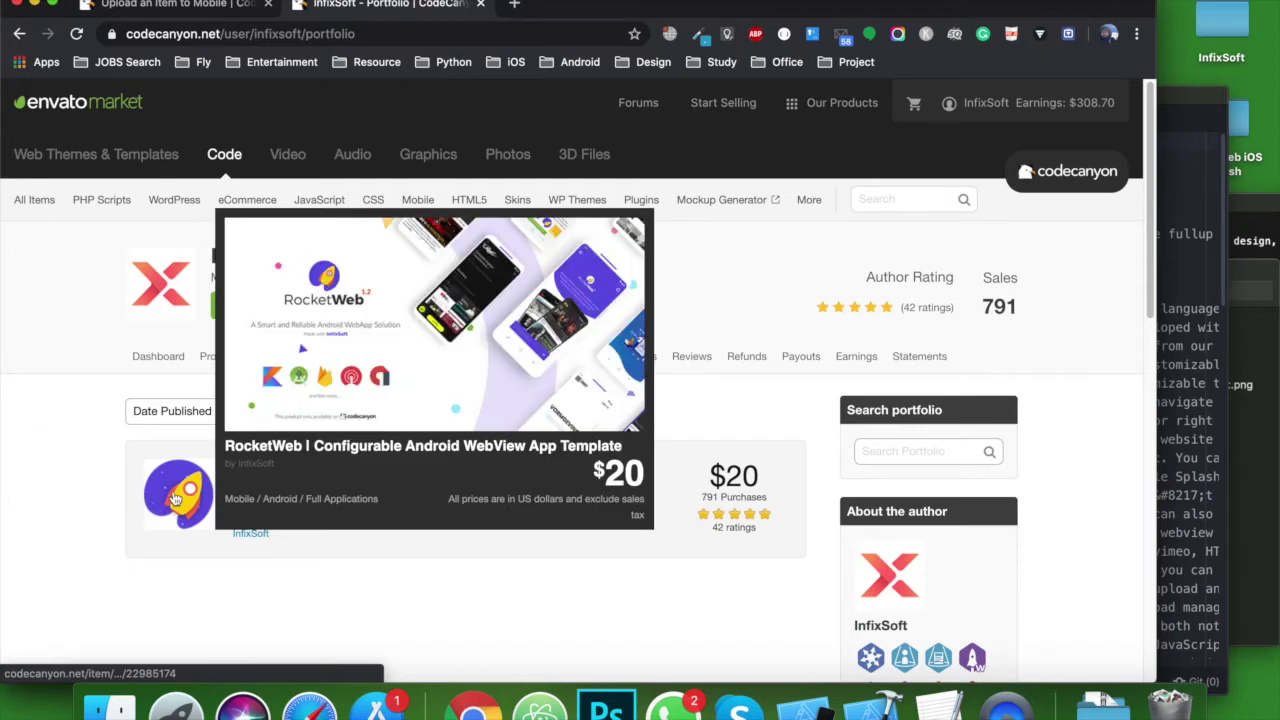
Step: Locate and preview the Thumbnail image in the RocketWeb iOS publish folder
{"action": "left_click", "coordinate": [160, 8]}
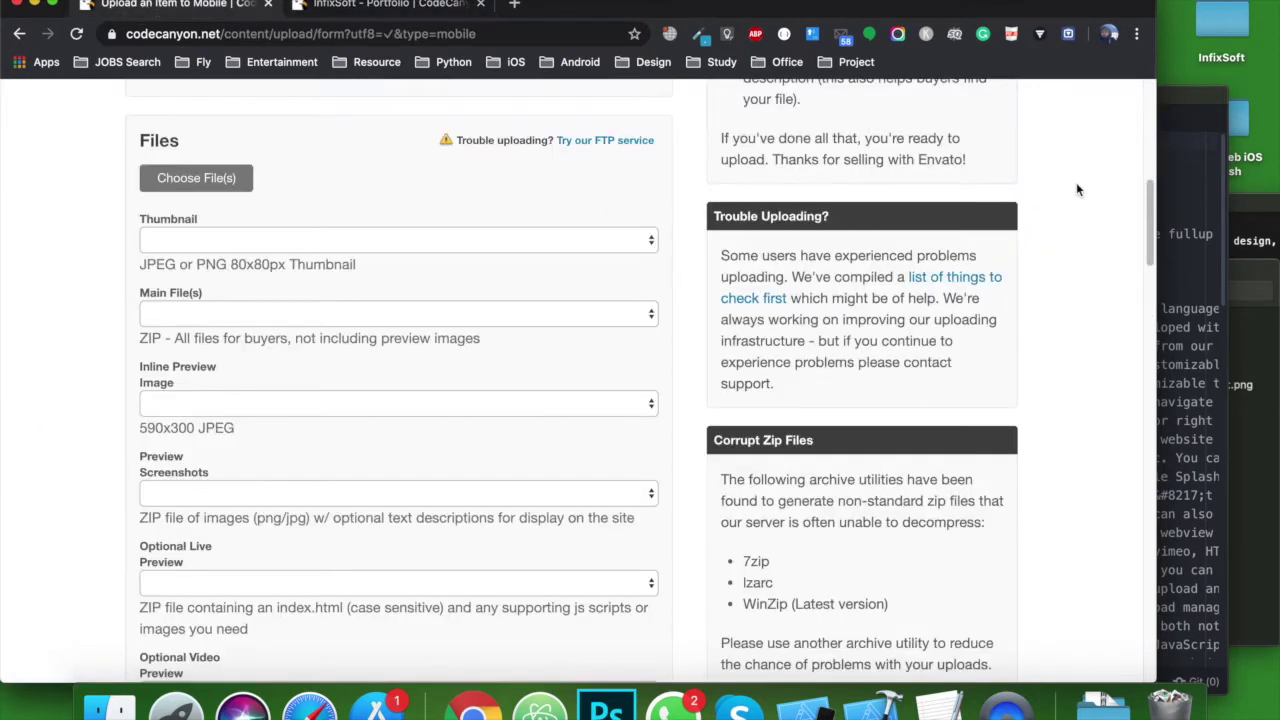
{"action": "left_click", "coordinate": [1265, 350]}
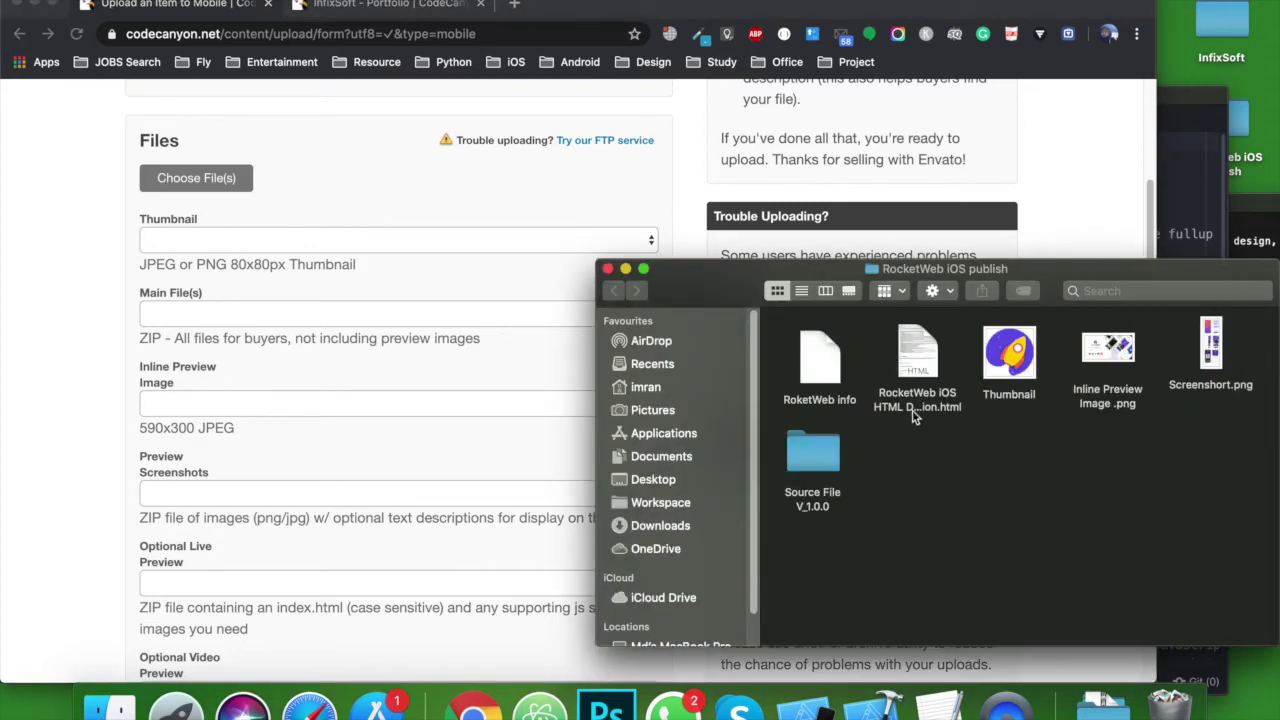
{"action": "left_click", "coordinate": [1005, 362]}
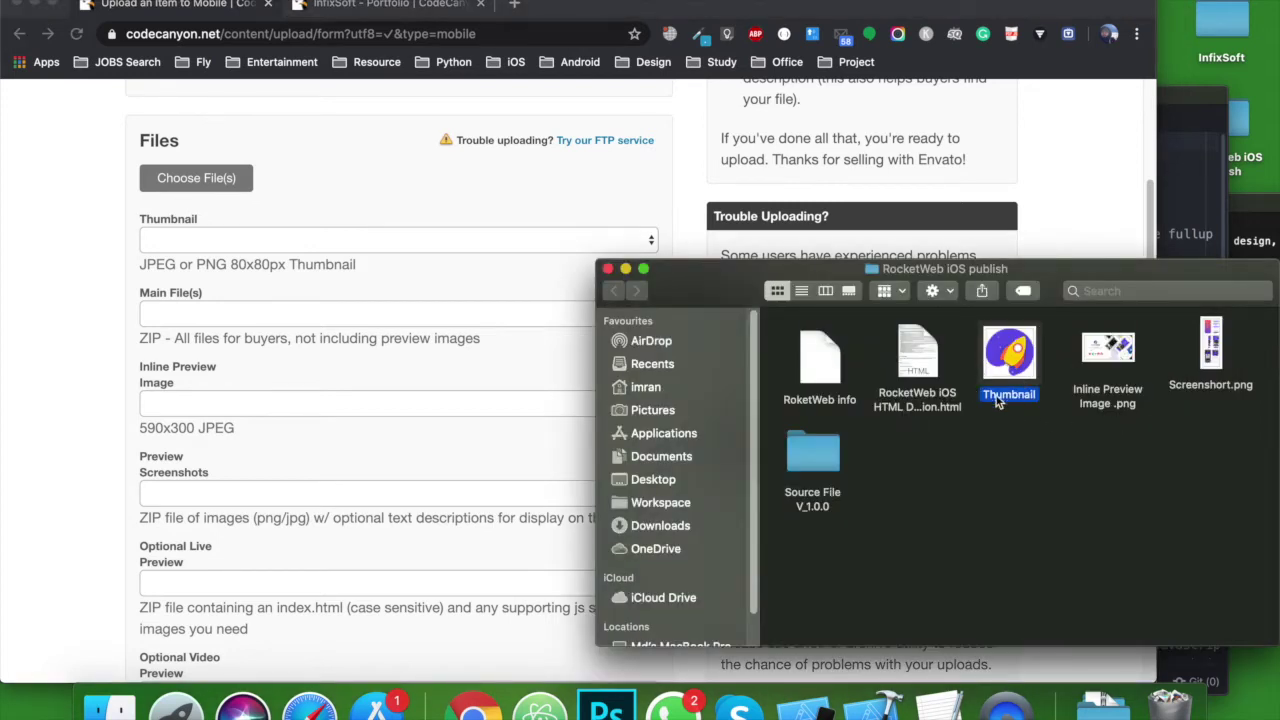
{"action": "left_click", "coordinate": [1162, 186]}
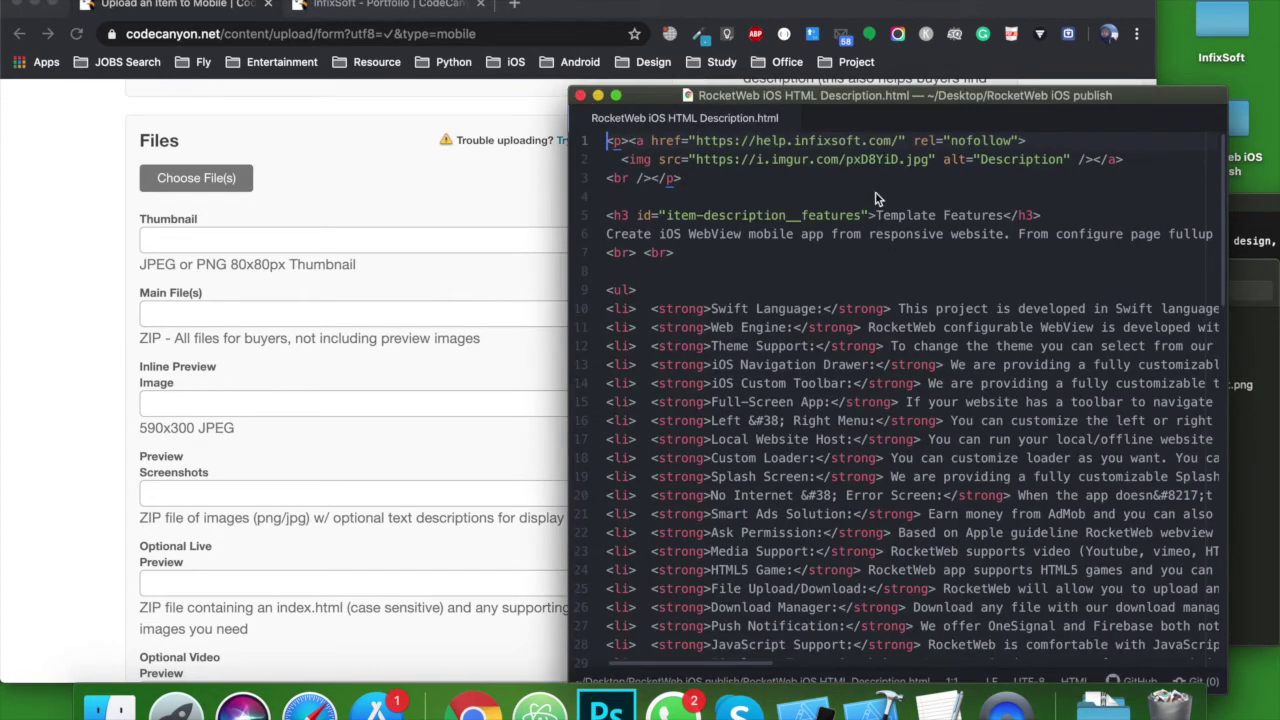
{"action": "key", "text": "super+h"}
{"action": "key", "text": "space"}
{"action": "key", "text": "space"}
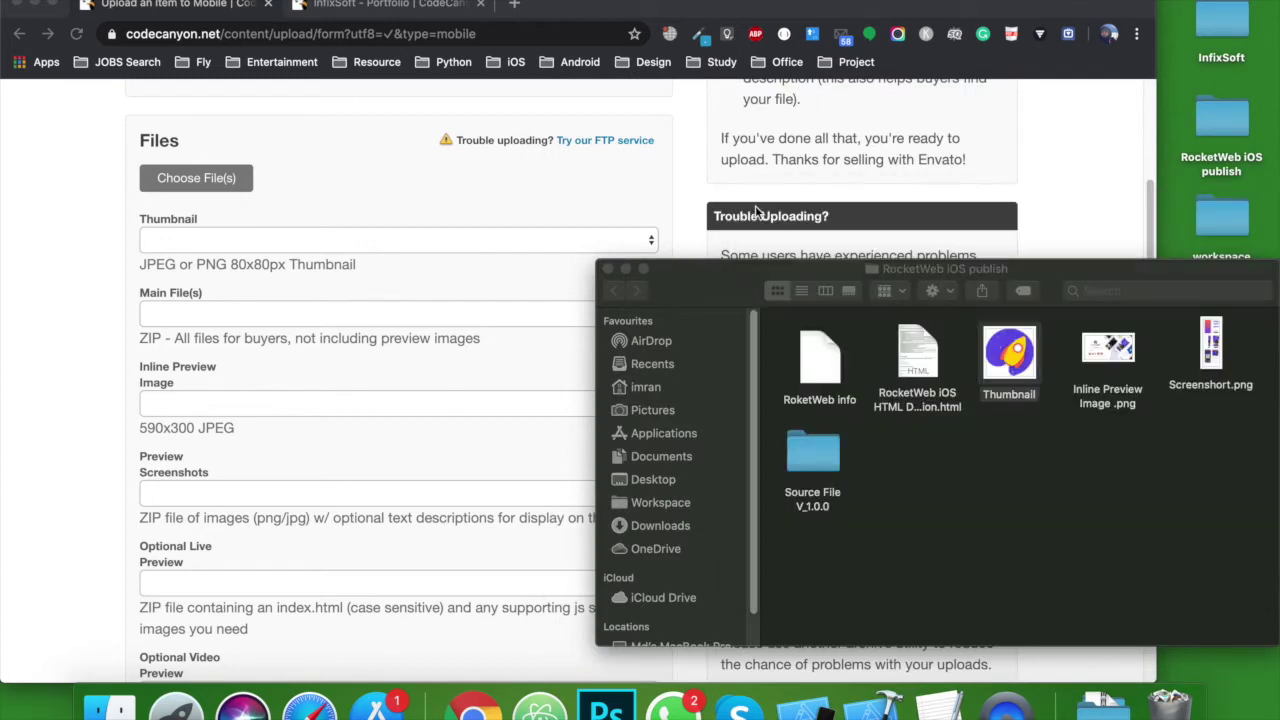
{"action": "left_click", "coordinate": [1037, 471]}
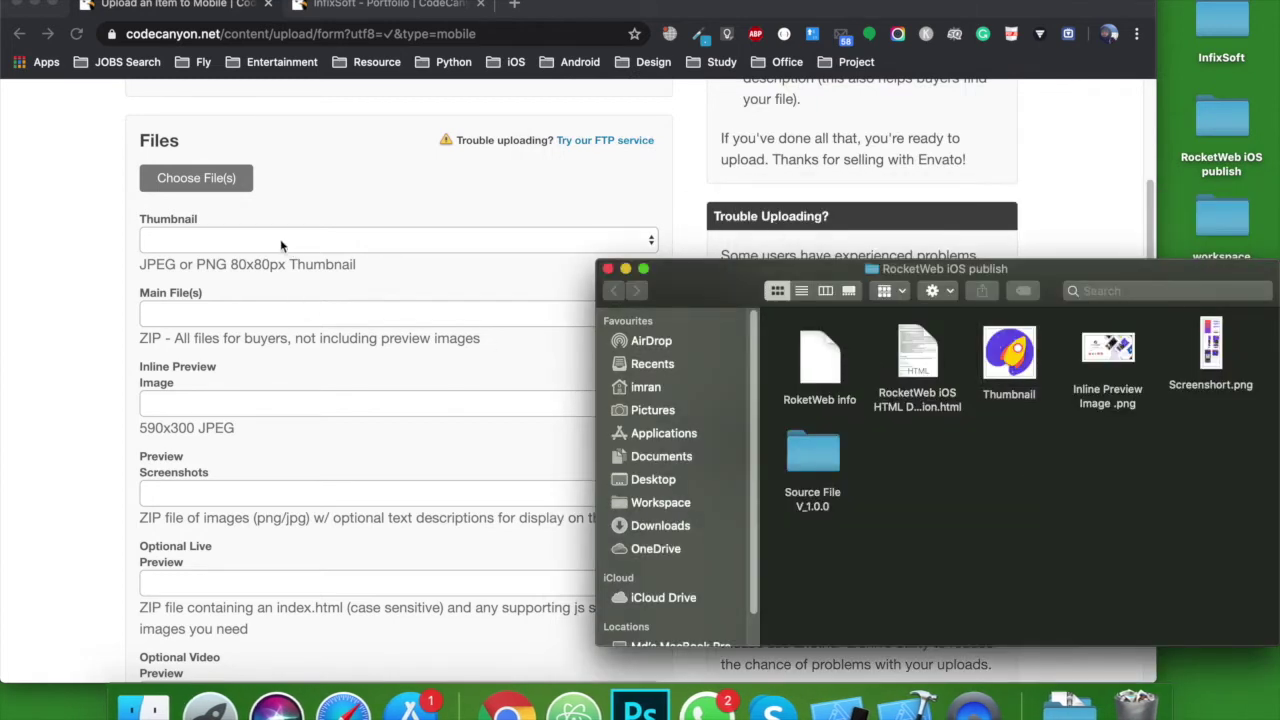
Step: Upload Thumbnail from Desktop > RocketWeb iOS publish through Choose File(s)
{"action": "left_click", "coordinate": [208, 181]}
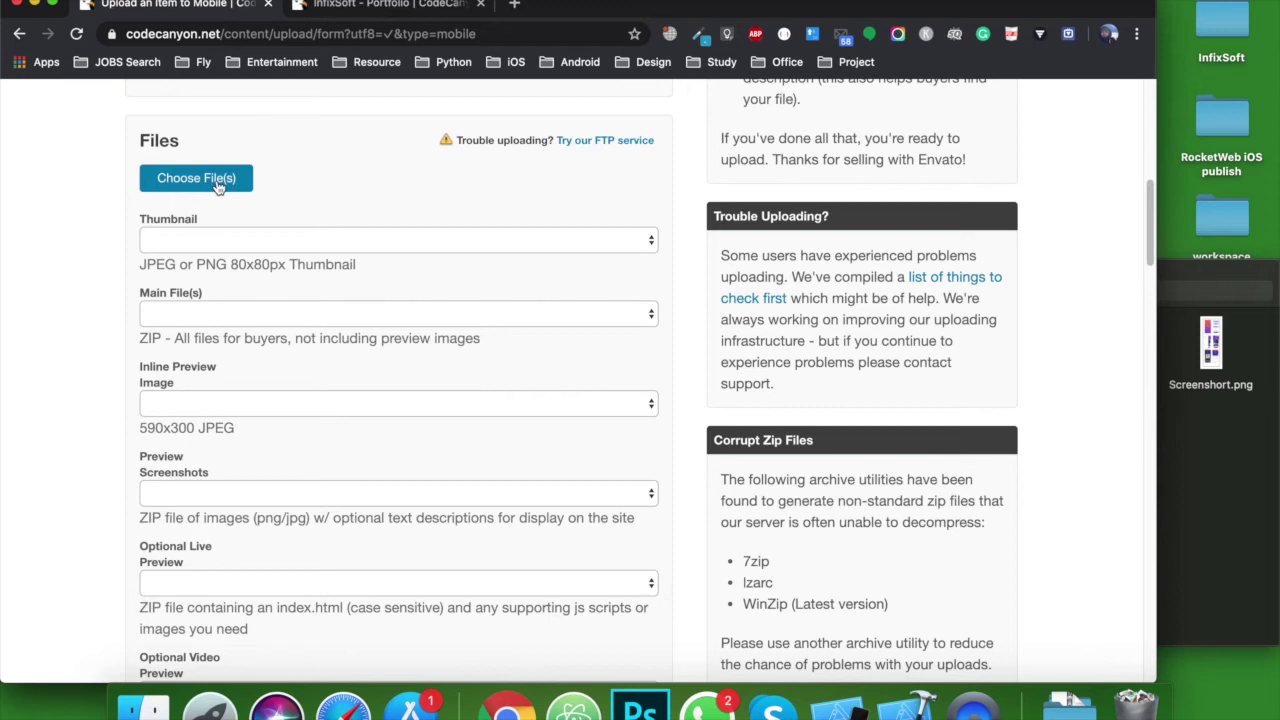
{"action": "left_click", "coordinate": [287, 168]}
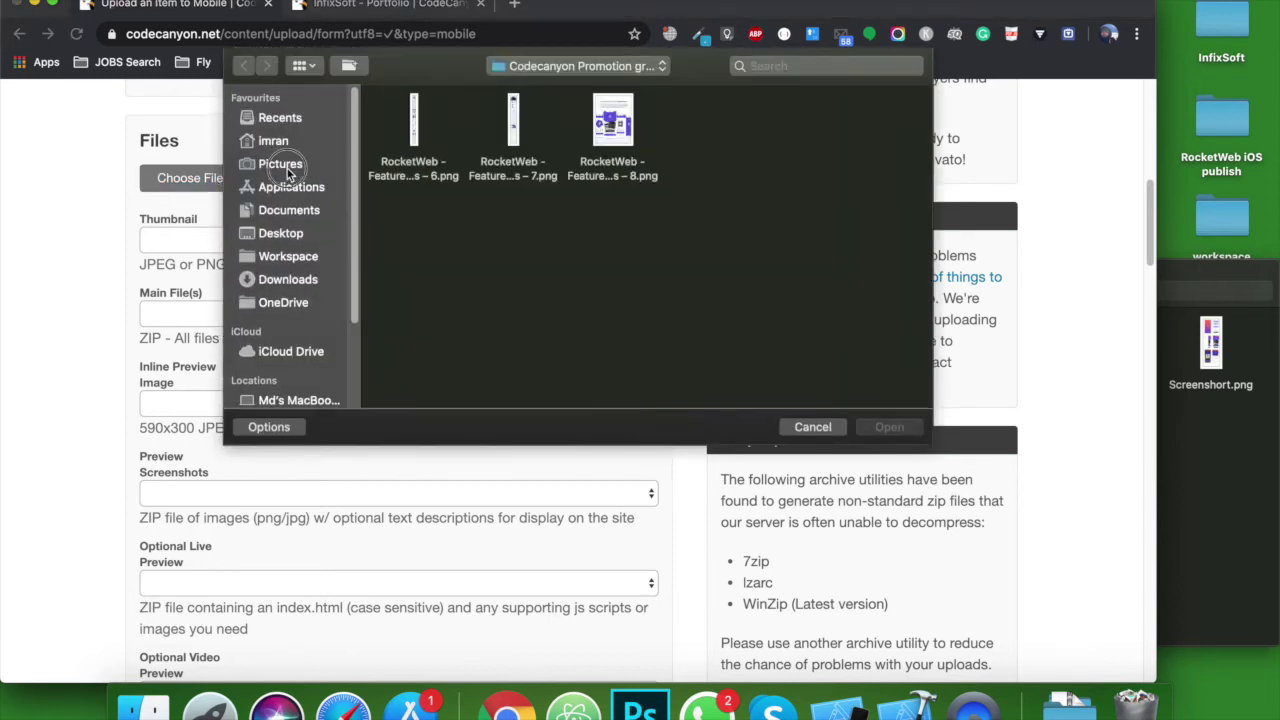
{"action": "left_click", "coordinate": [281, 236]}
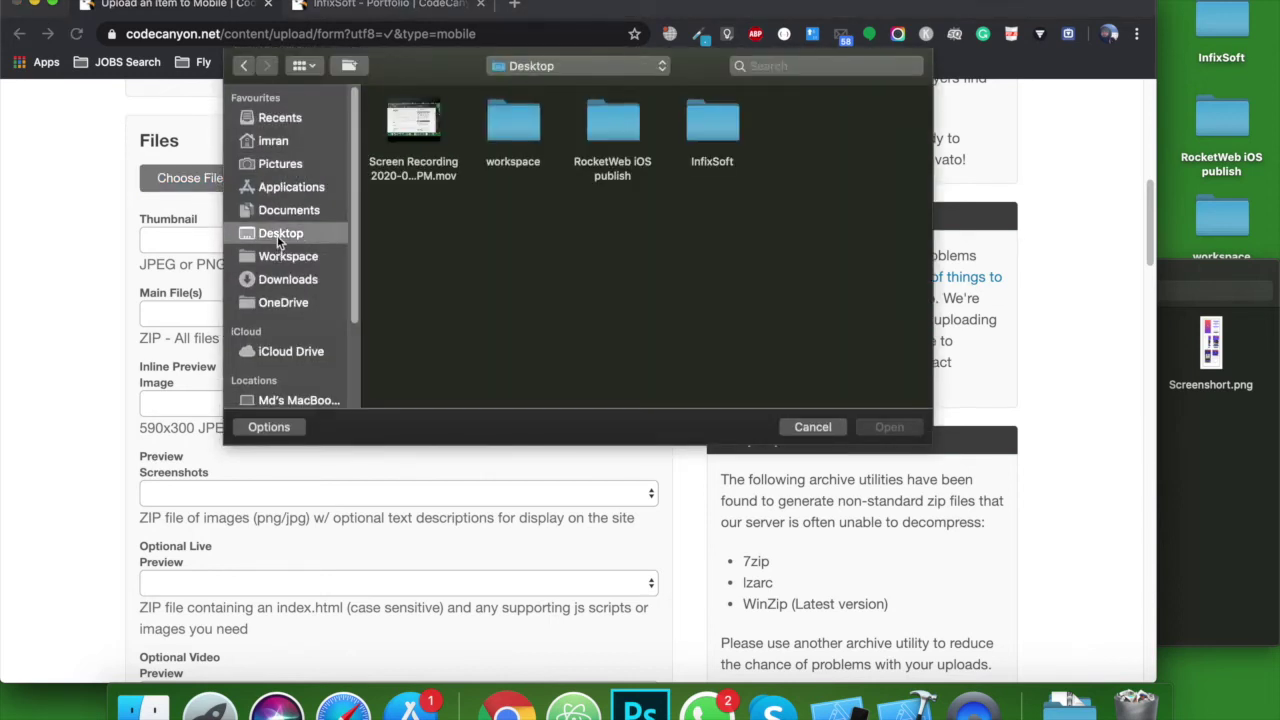
{"action": "double_click", "coordinate": [606, 120]}
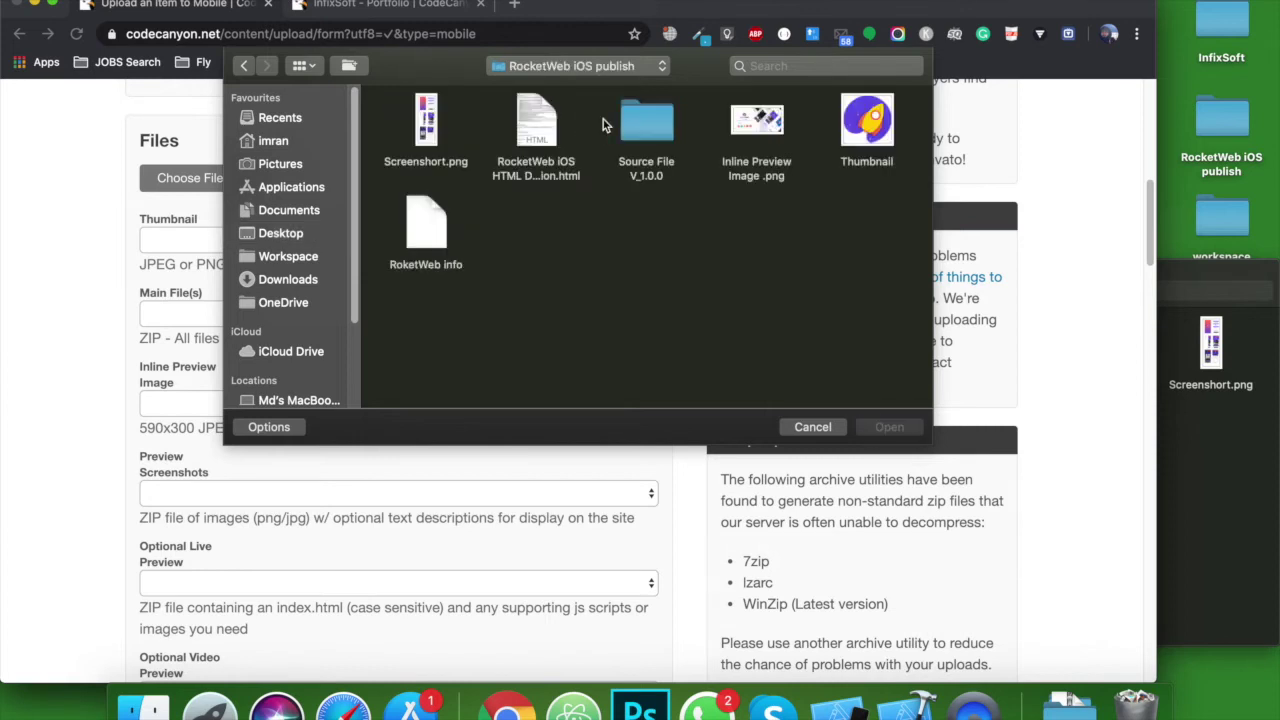
{"action": "double_click", "coordinate": [870, 118]}
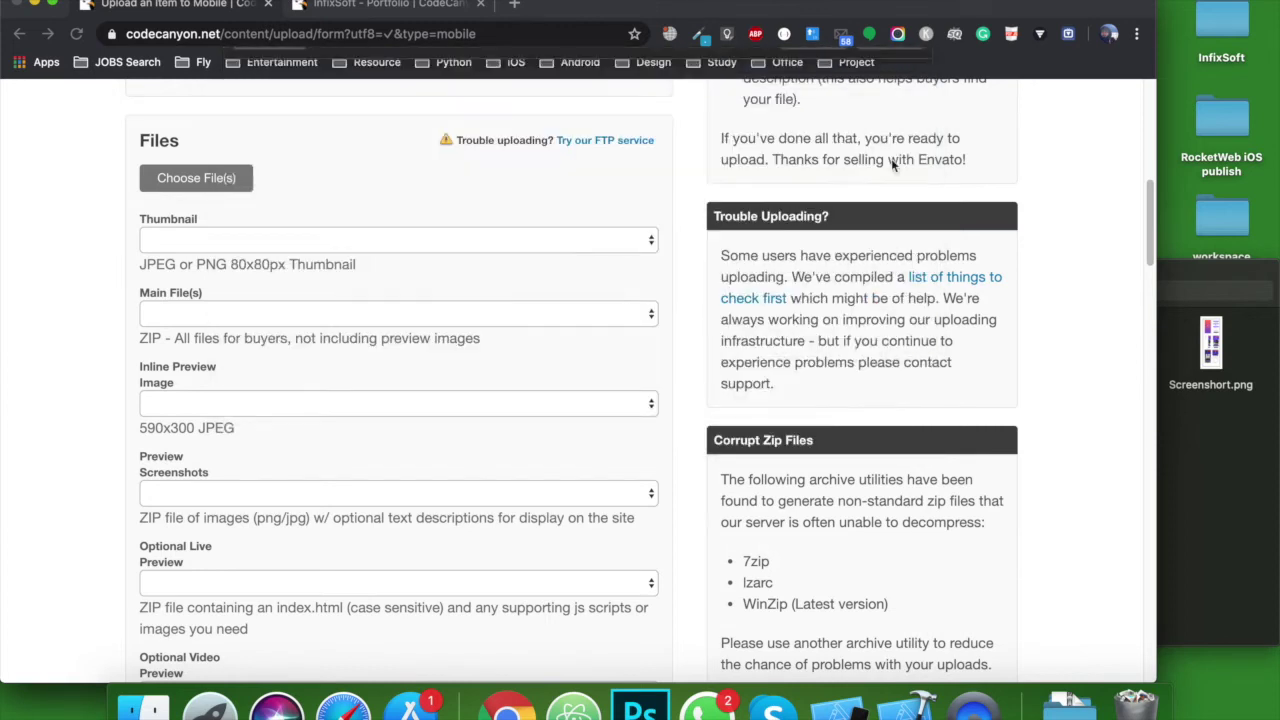
Step: Pick 'Thumbnail (1 minute old)' in the Thumbnail dropdown
{"action": "scroll", "coordinate": [425, 328], "scroll_direction": "down", "scroll_amount": 2}
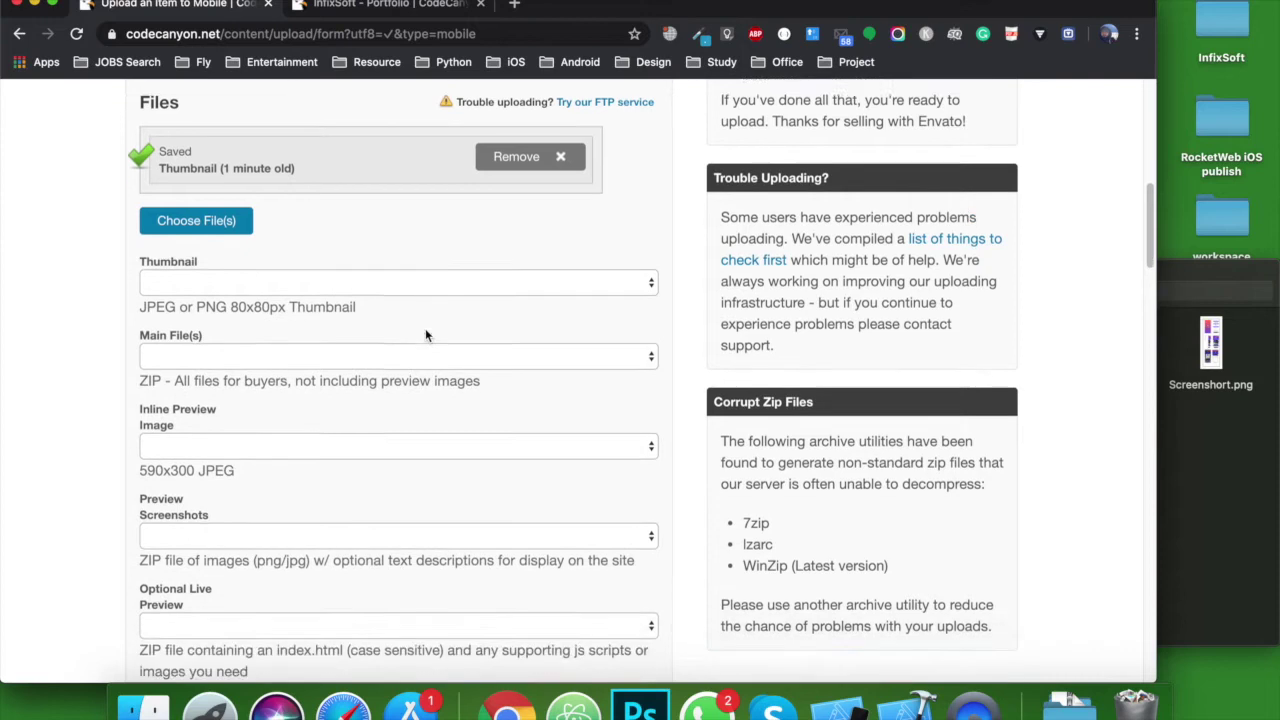
{"action": "left_click", "coordinate": [251, 262]}
{"action": "left_click", "coordinate": [258, 287]}
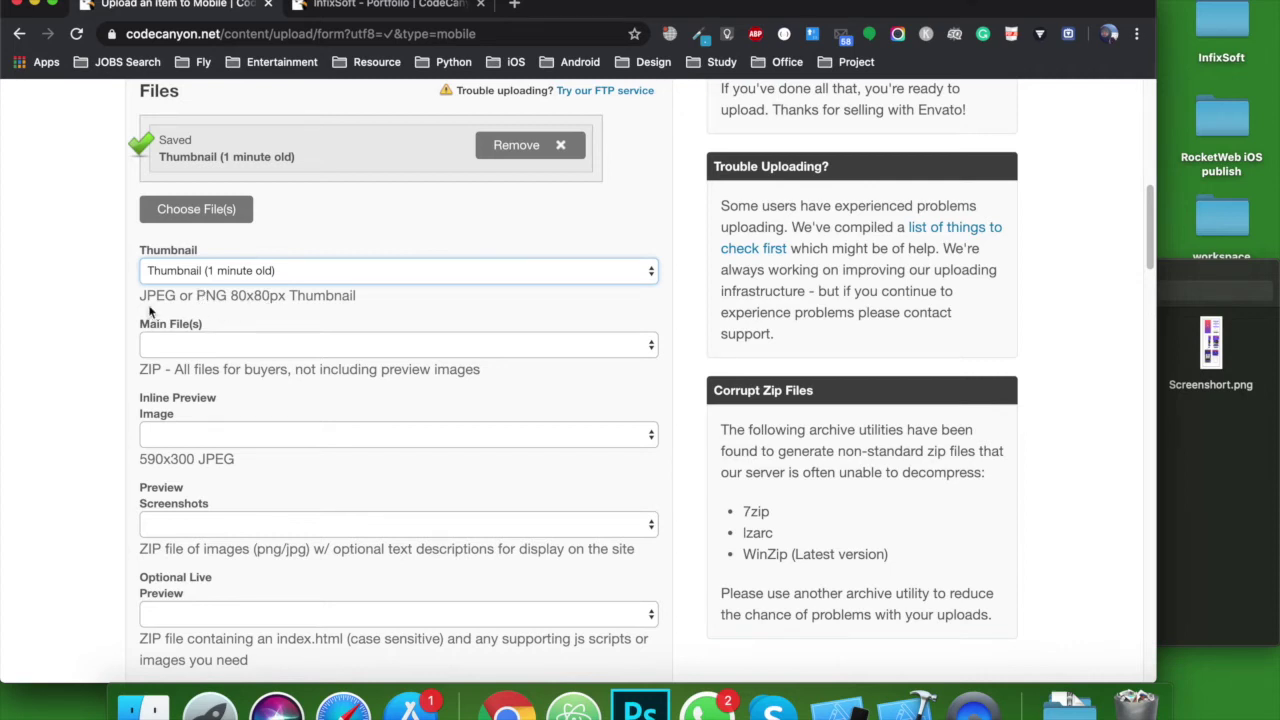
{"action": "scroll", "coordinate": [109, 310], "scroll_direction": "down", "scroll_amount": 2}
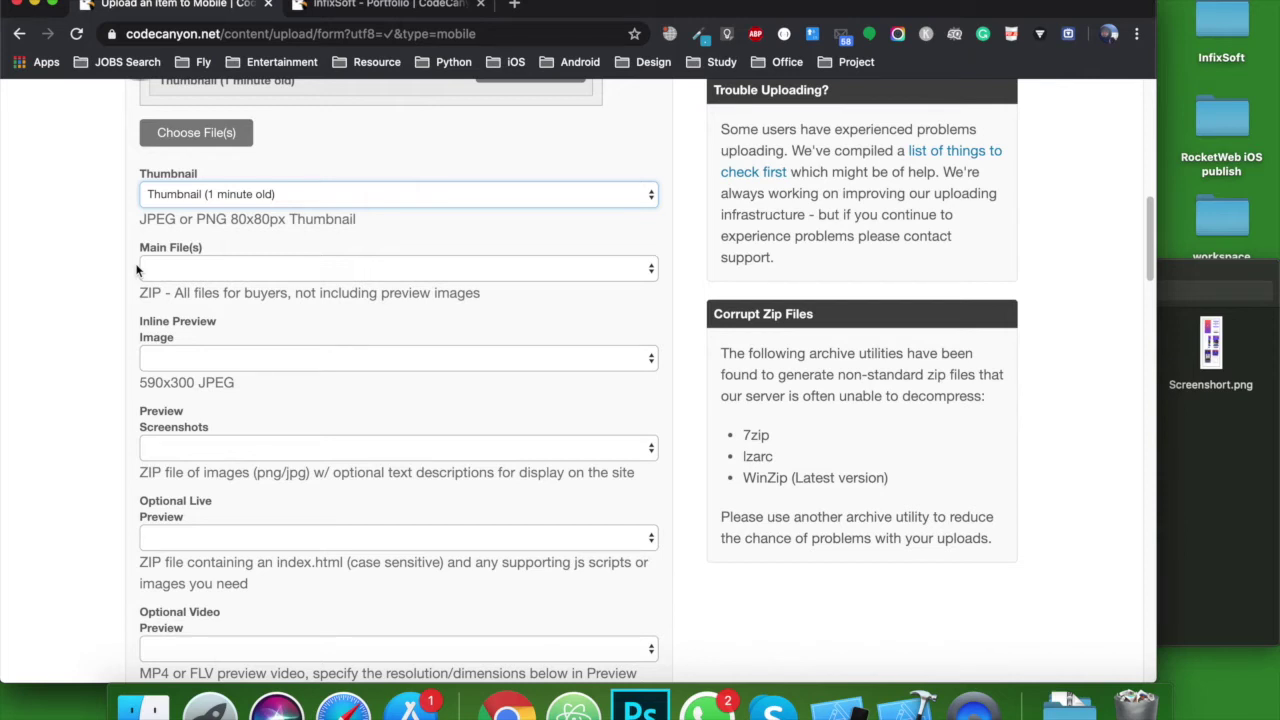
Step: Open index.html from Source File V_1.0.0 > Documentation v1.0.0 in the browser
{"action": "left_click", "coordinate": [1192, 455]}
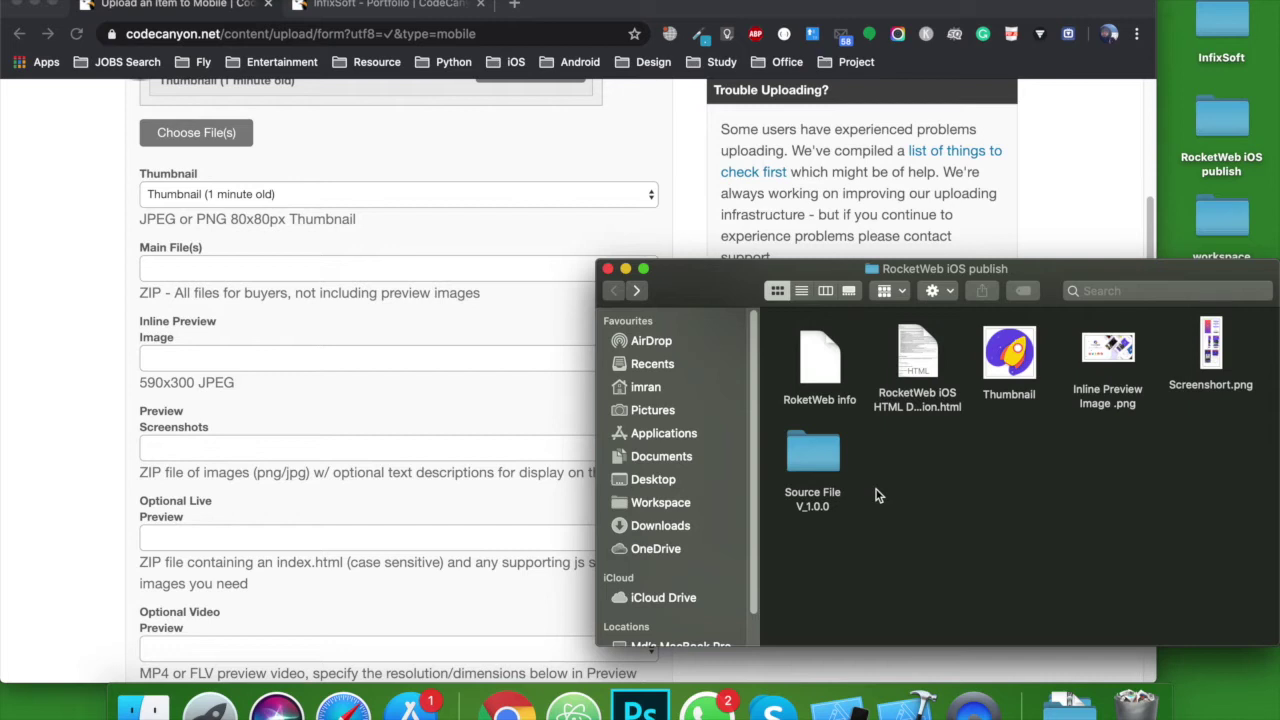
{"action": "left_click", "coordinate": [820, 458]}
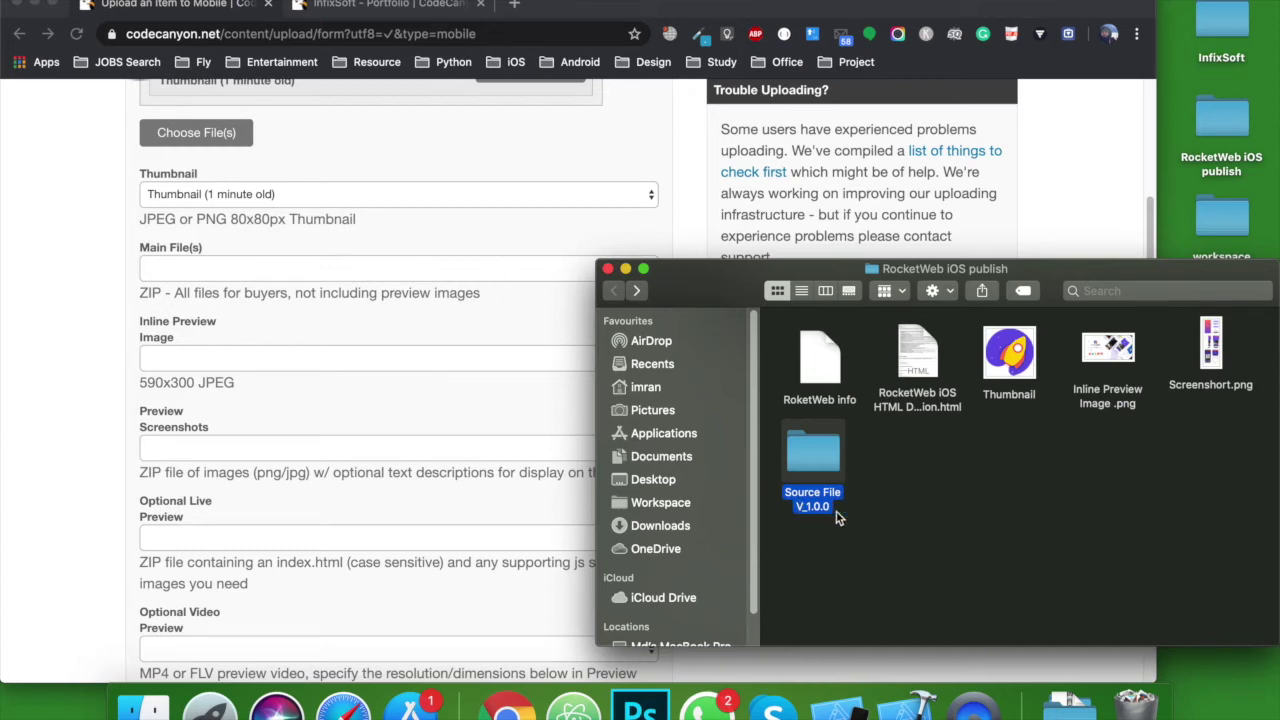
{"action": "double_click", "coordinate": [822, 468]}
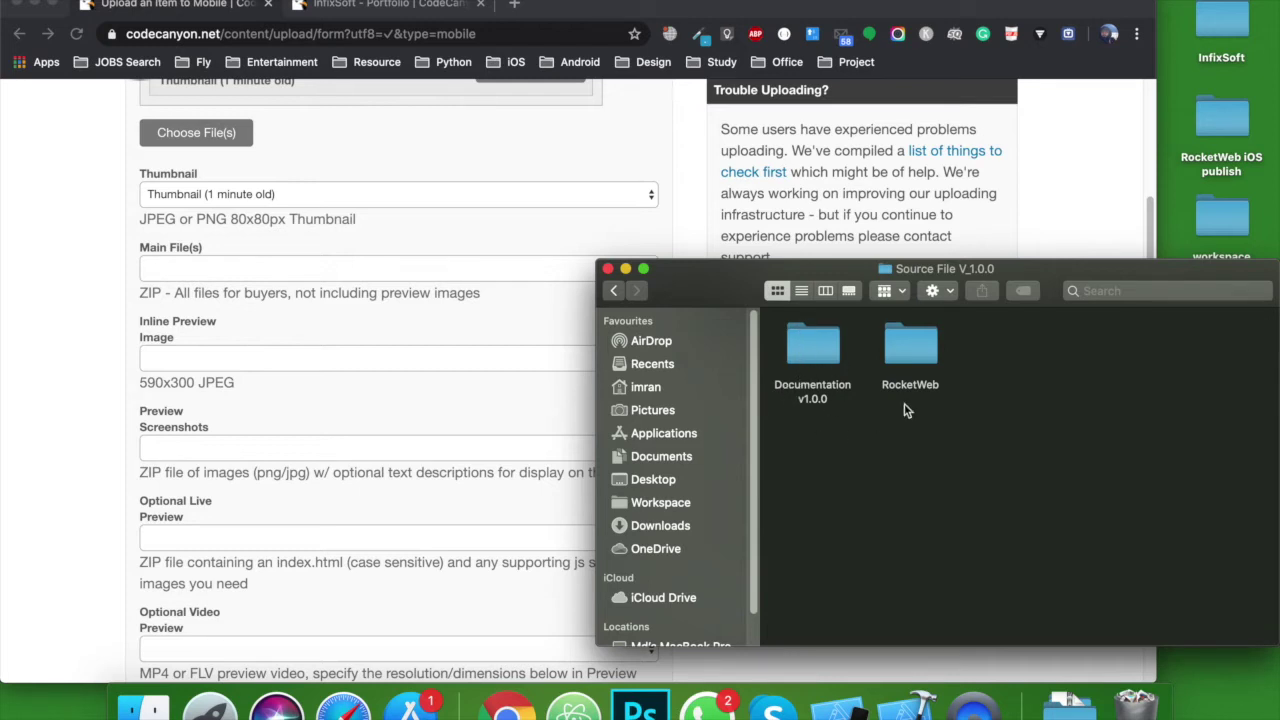
{"action": "double_click", "coordinate": [811, 351]}
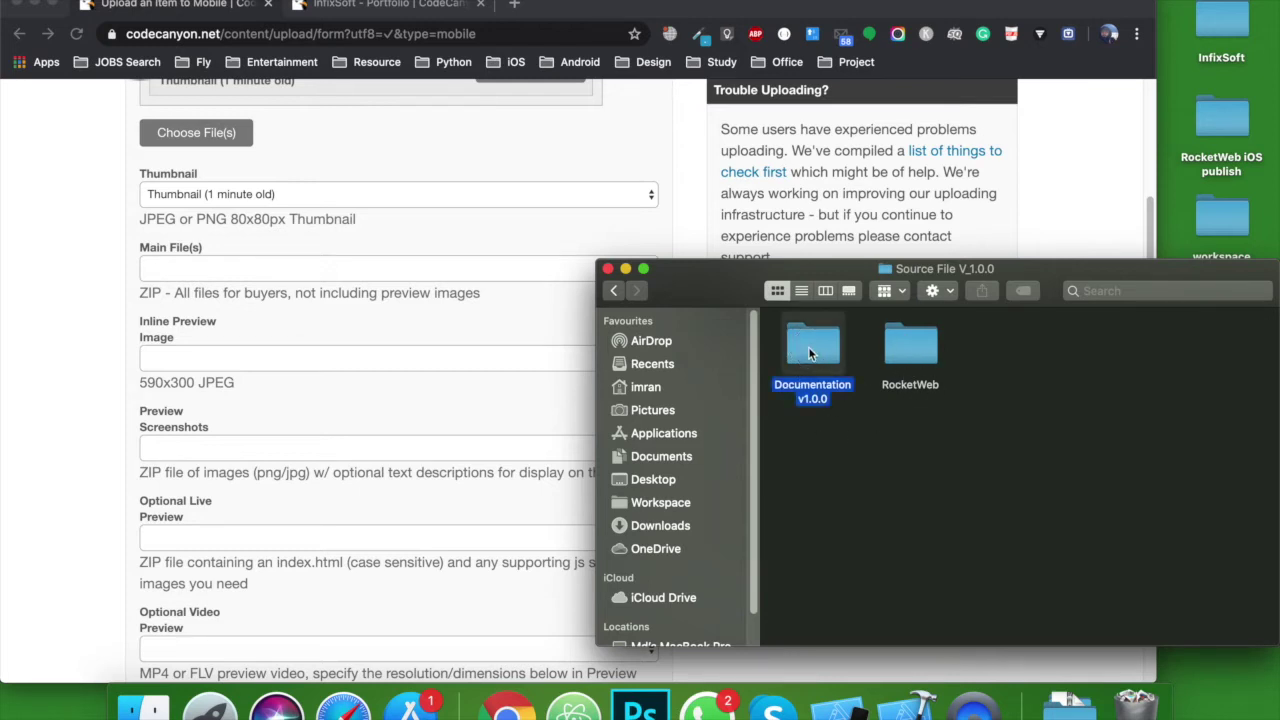
{"action": "double_click", "coordinate": [1003, 350]}
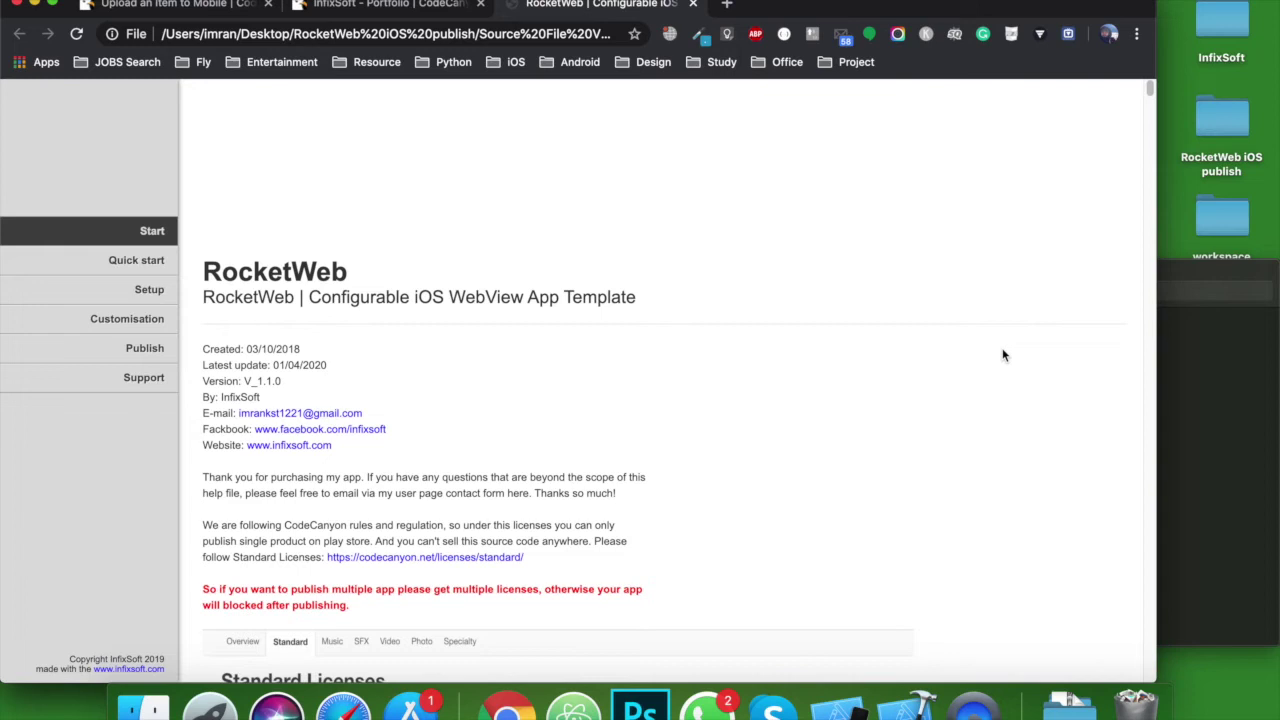
Step: Scroll through the RocketWeb documentation and view its Setup and Customisation sections
{"action": "scroll", "coordinate": [1003, 355], "scroll_direction": "down", "scroll_amount": 15}
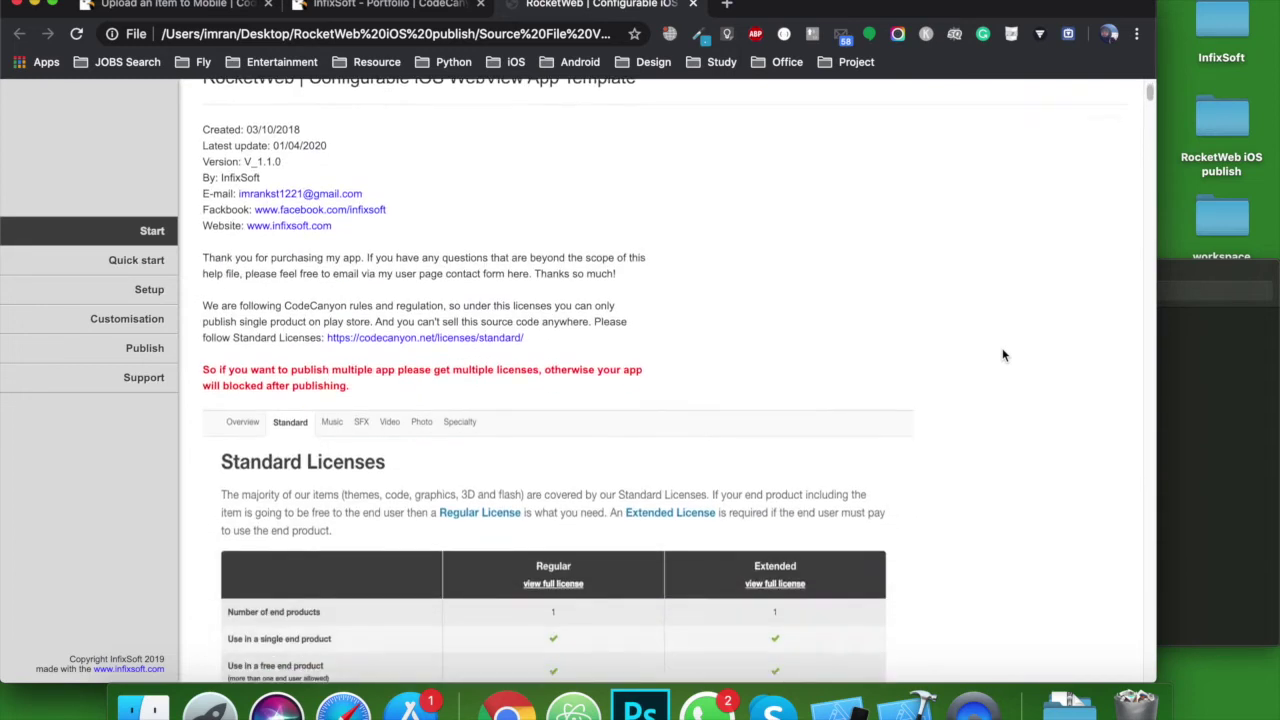
{"action": "scroll", "coordinate": [1003, 355], "scroll_direction": "down", "scroll_amount": 10}
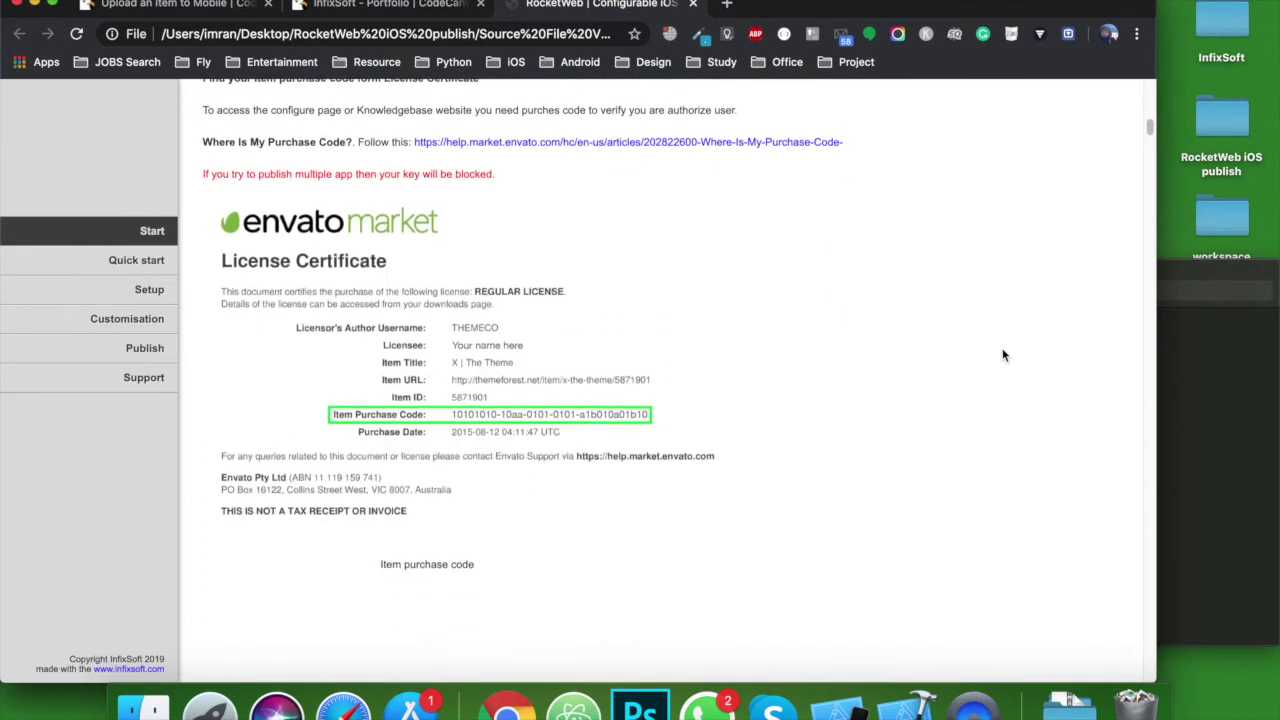
{"action": "left_click", "coordinate": [148, 292]}
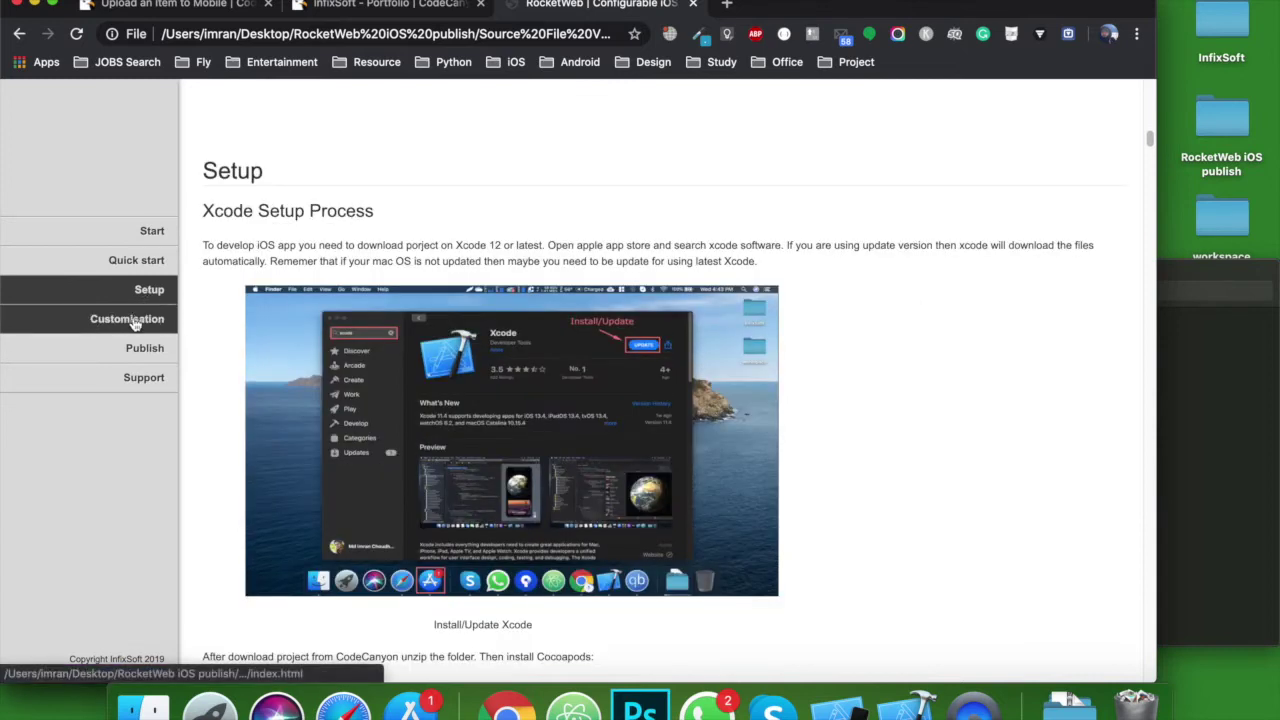
{"action": "left_click", "coordinate": [130, 320]}
Step: Review the Publish and Support sections, then return to the Source File V_1.0.0 Finder window
{"action": "scroll", "coordinate": [460, 408], "scroll_direction": "down", "scroll_amount": 15}
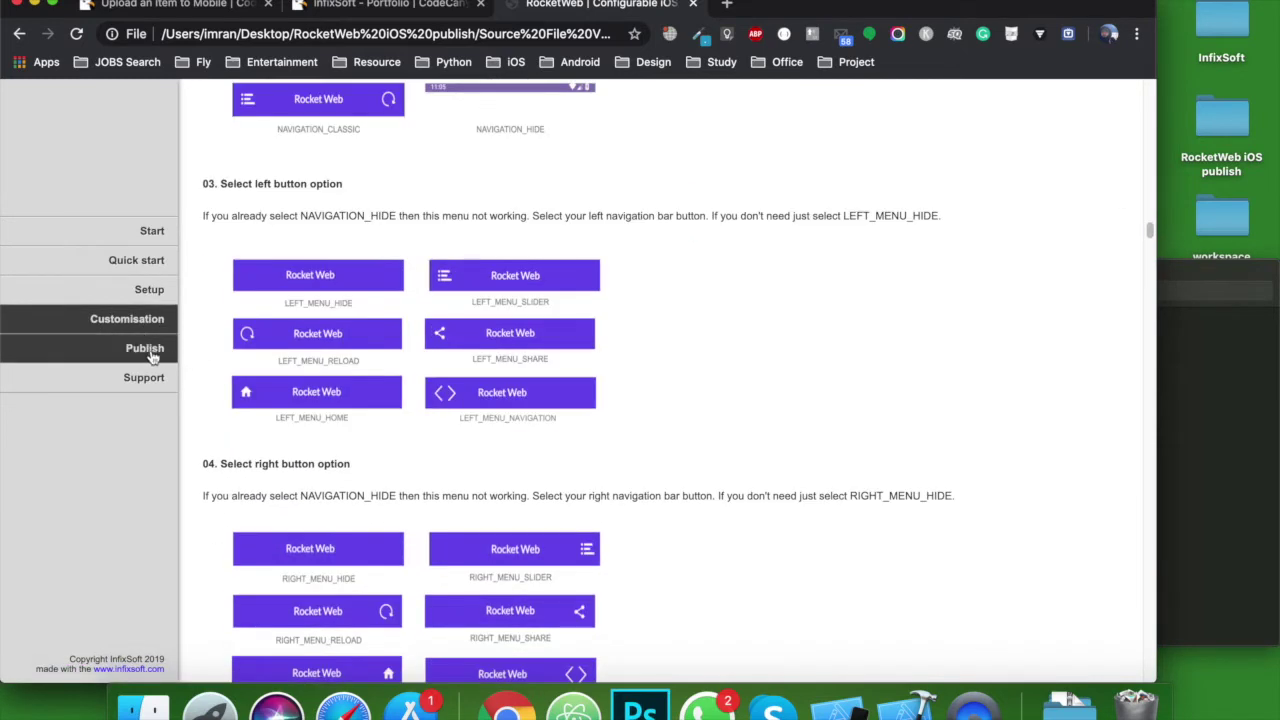
{"action": "left_click", "coordinate": [150, 356]}
{"action": "scroll", "coordinate": [145, 375], "scroll_direction": "down", "scroll_amount": 3}
{"action": "left_click", "coordinate": [142, 379]}
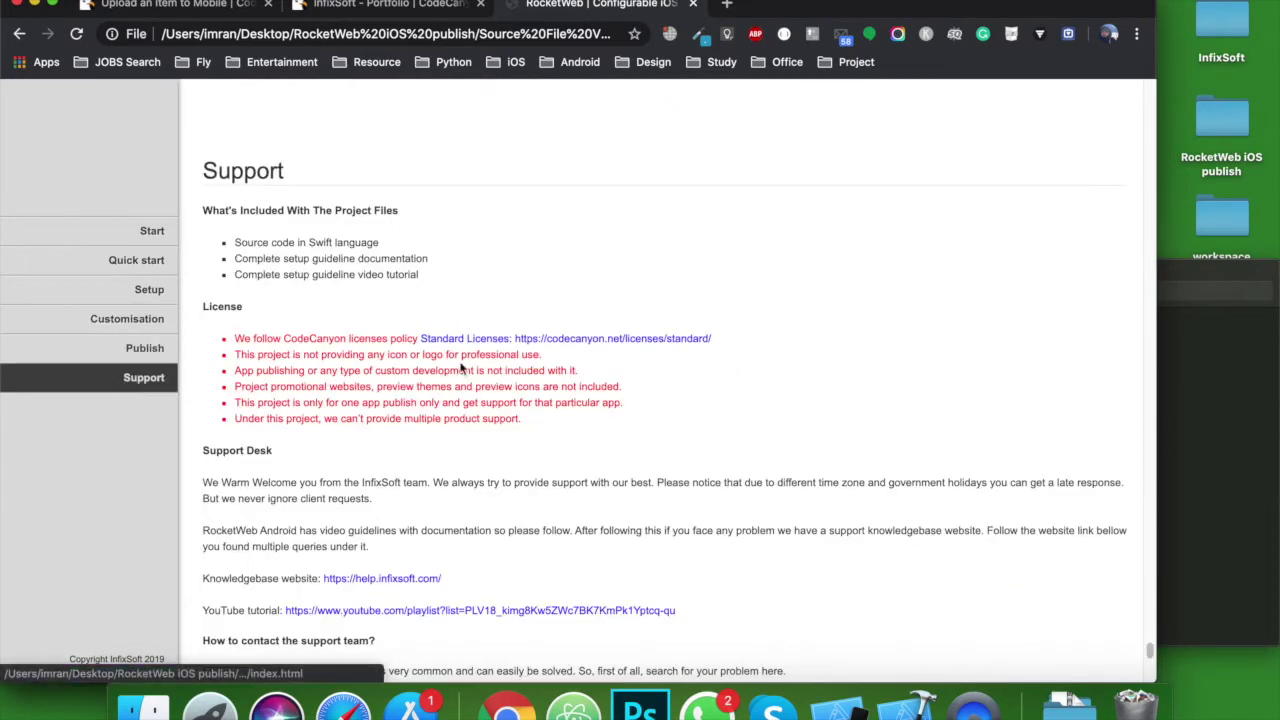
{"action": "scroll", "coordinate": [485, 440], "scroll_direction": "down", "scroll_amount": 3}
{"action": "scroll", "coordinate": [485, 440], "scroll_direction": "up", "scroll_amount": 8}
{"action": "scroll", "coordinate": [487, 447], "scroll_direction": "up", "scroll_amount": 15}
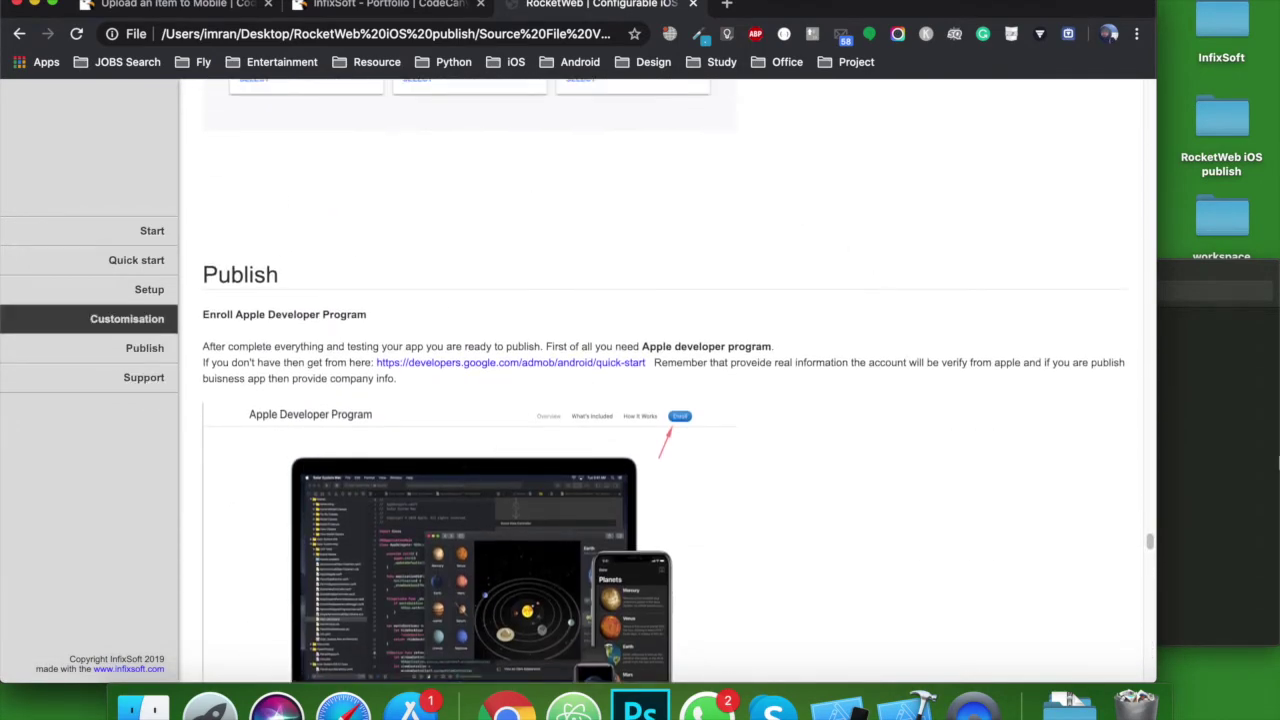
{"action": "left_click", "coordinate": [1262, 428]}
Step: Open RocketWeb.xcworkspace from the RocketWeb project folder in Xcode
{"action": "left_click", "coordinate": [612, 292]}
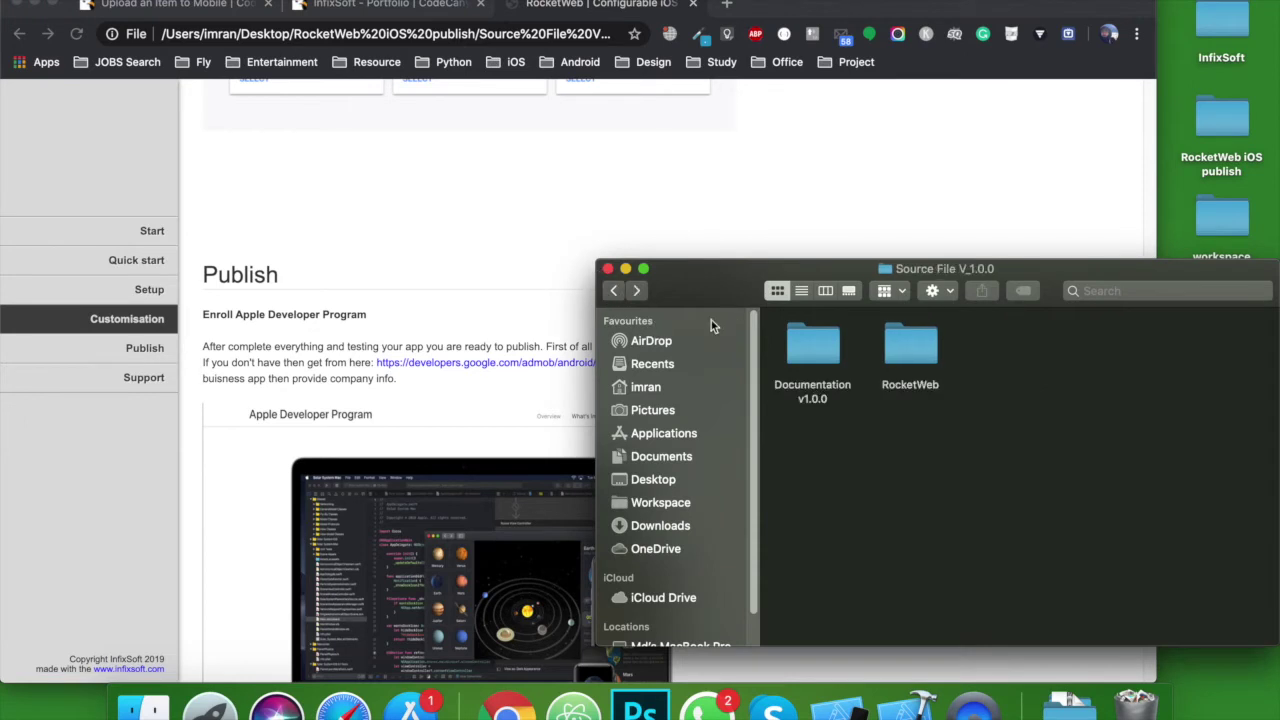
{"action": "double_click", "coordinate": [910, 345]}
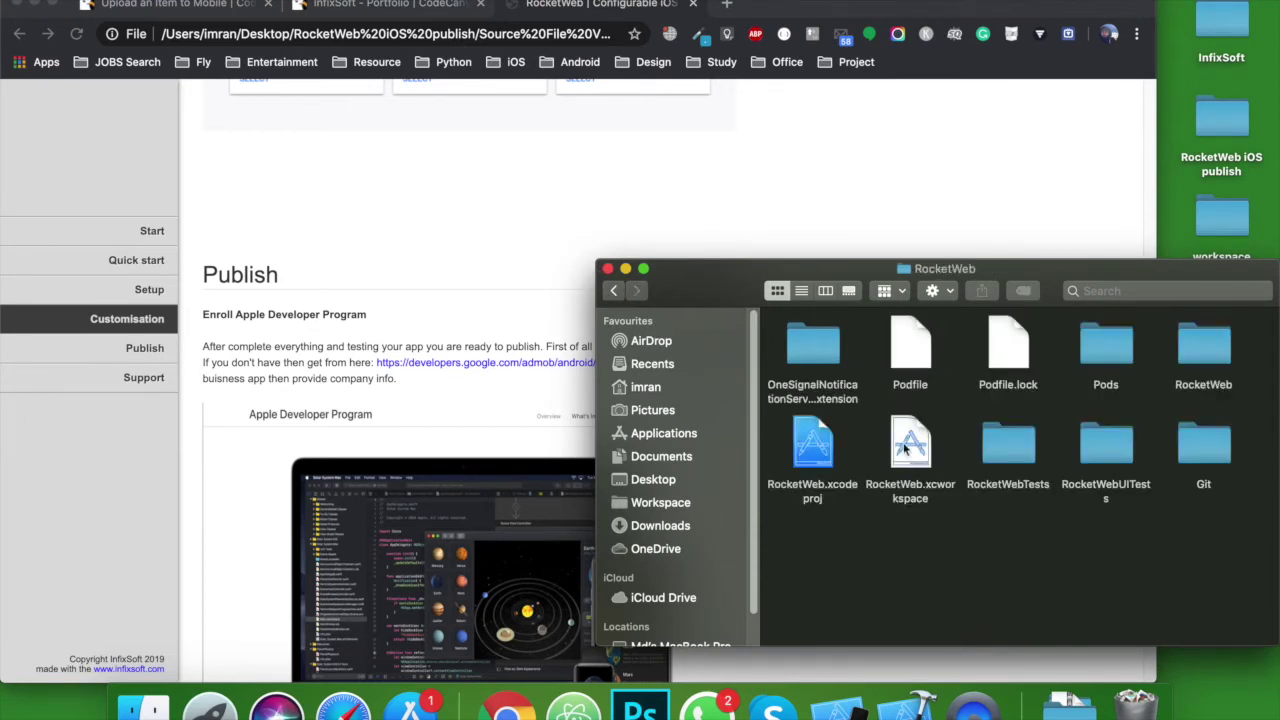
{"action": "left_click", "coordinate": [905, 448]}
{"action": "double_click", "coordinate": [905, 445]}
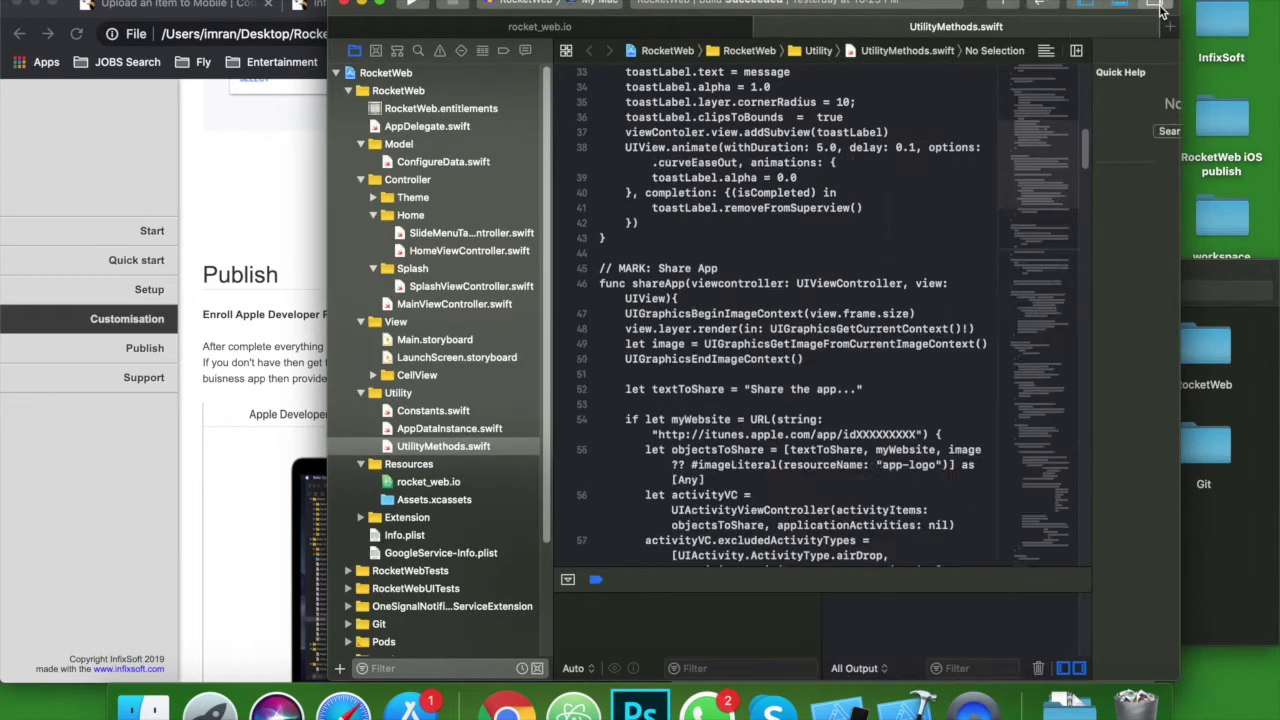
Step: Open Main.storyboard and run the app on the iPhone 11 (13.3) simulator
{"action": "left_click", "coordinate": [431, 343]}
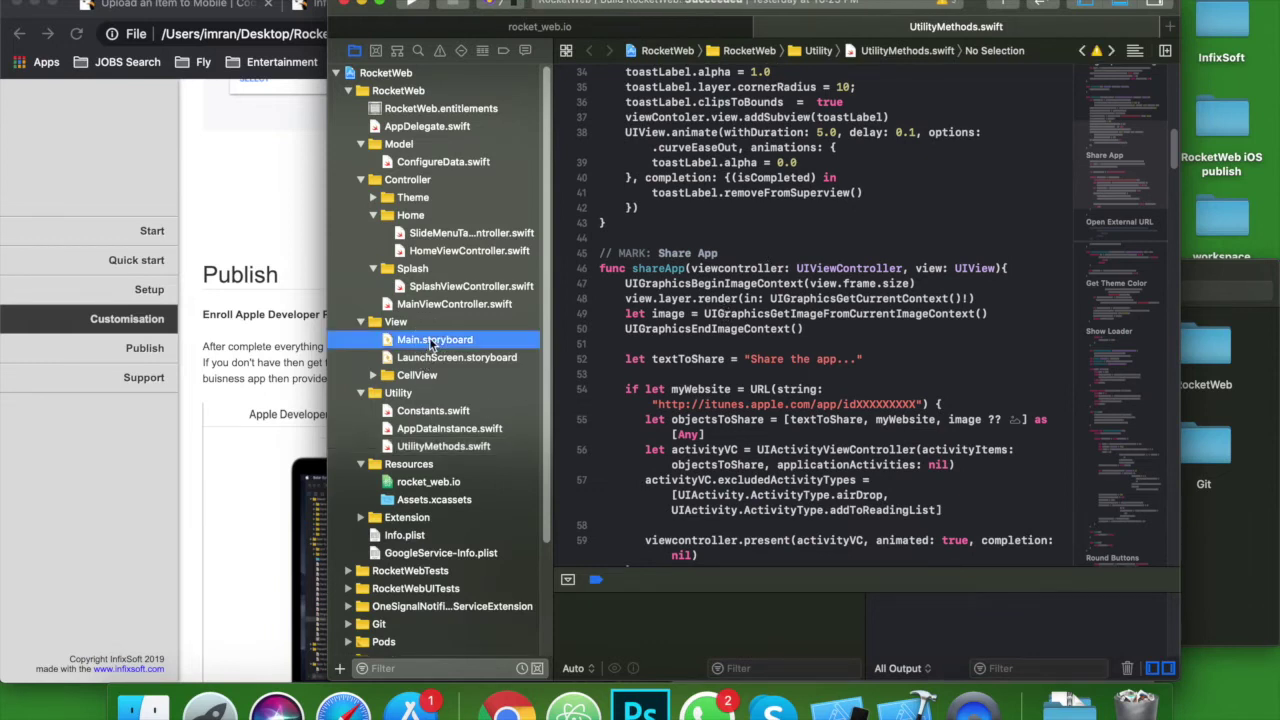
{"action": "left_click", "coordinate": [514, 5]}
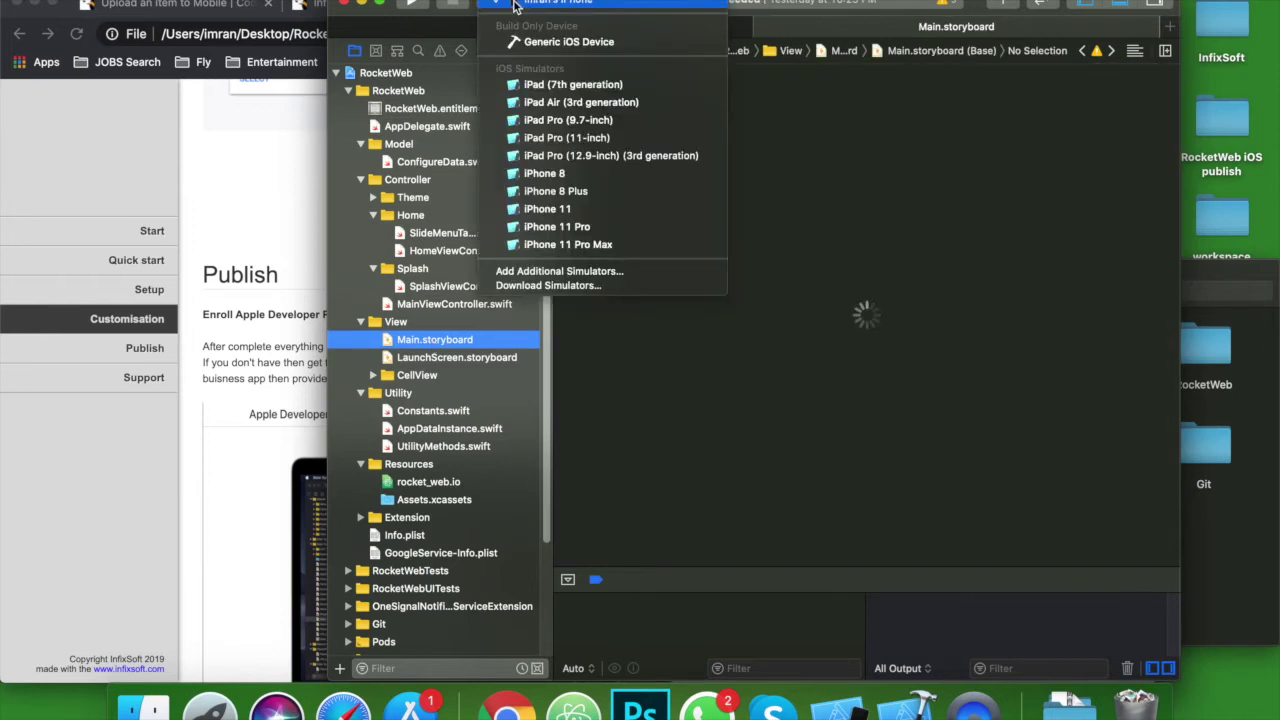
{"action": "left_click", "coordinate": [561, 203]}
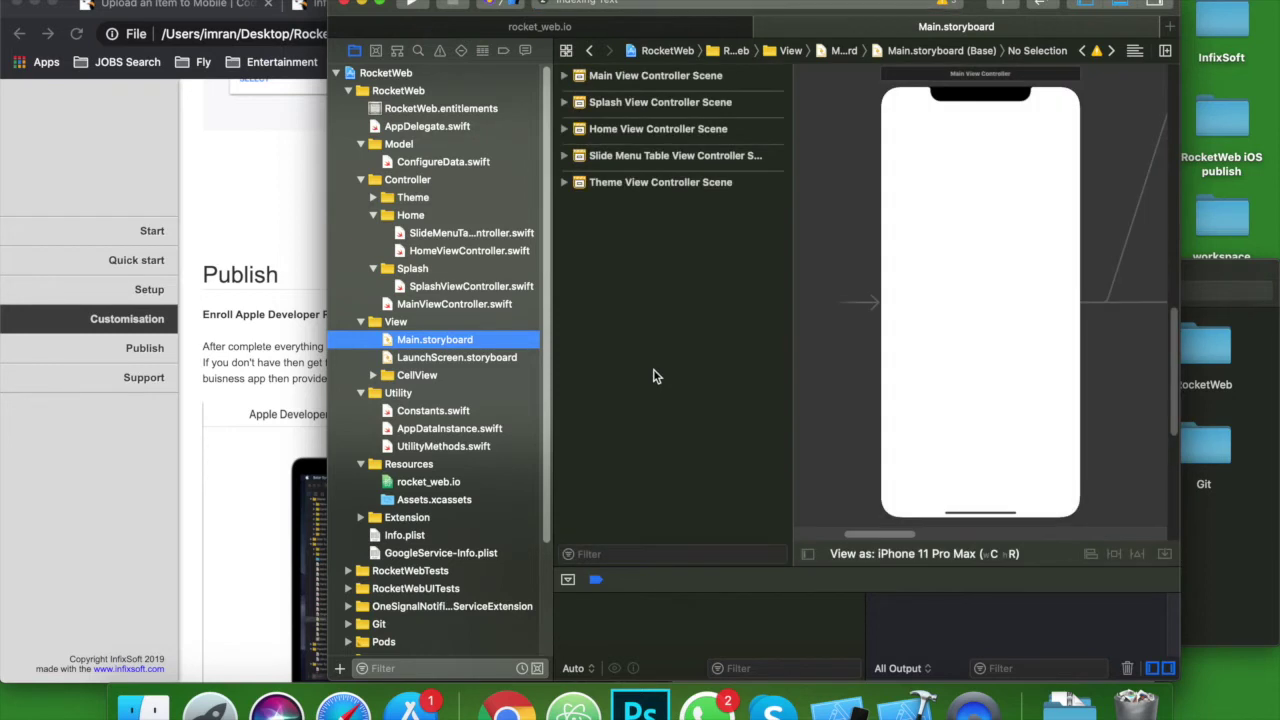
{"action": "key", "text": "super+r"}
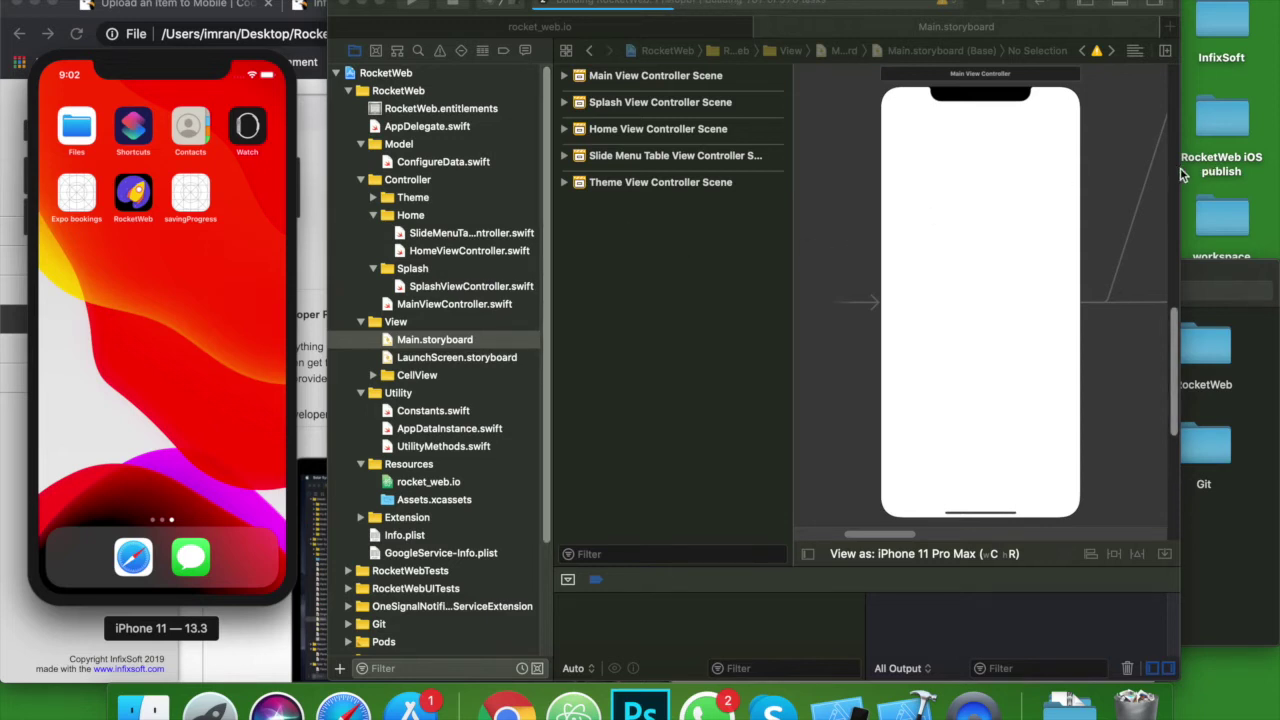
Step: Widen the Xcode window and zoom the storyboard canvas while RocketWeb launches in the simulator
{"action": "left_click_drag", "start_coordinate": [1182, 174], "coordinate": [1276, 165]}
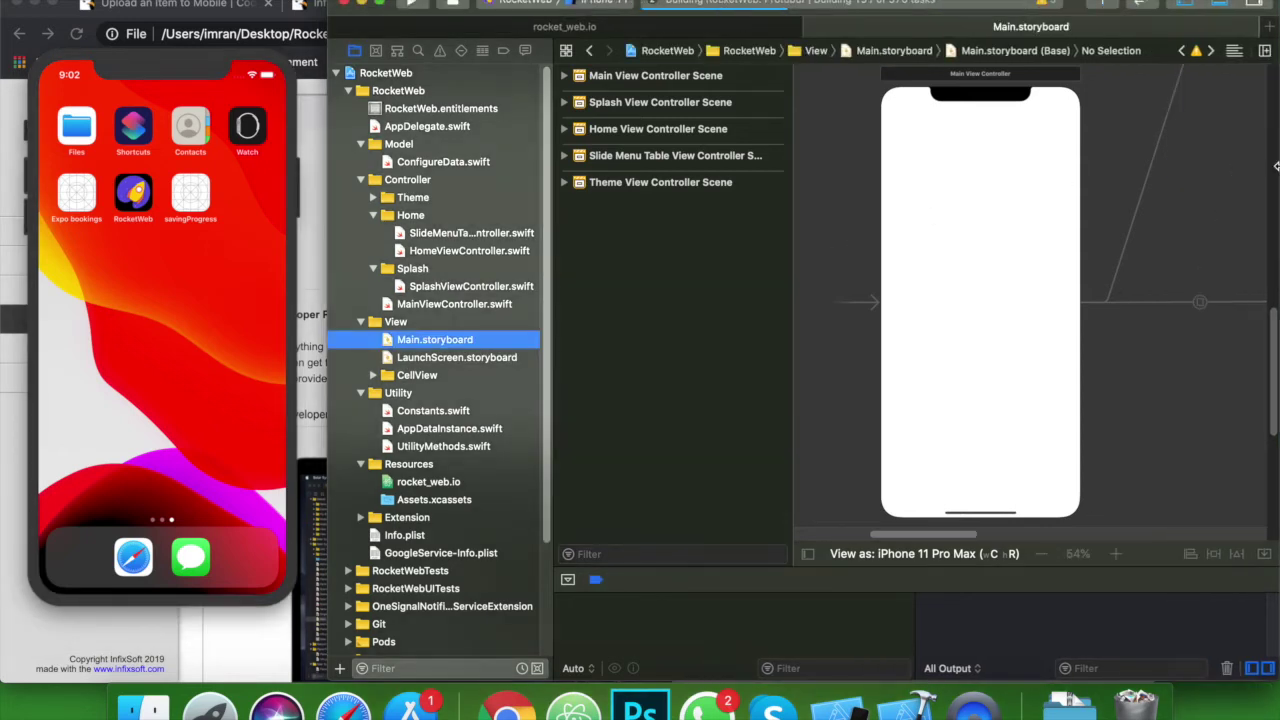
{"action": "scroll", "coordinate": [1066, 250], "scroll_direction": "down", "scroll_amount": 5}
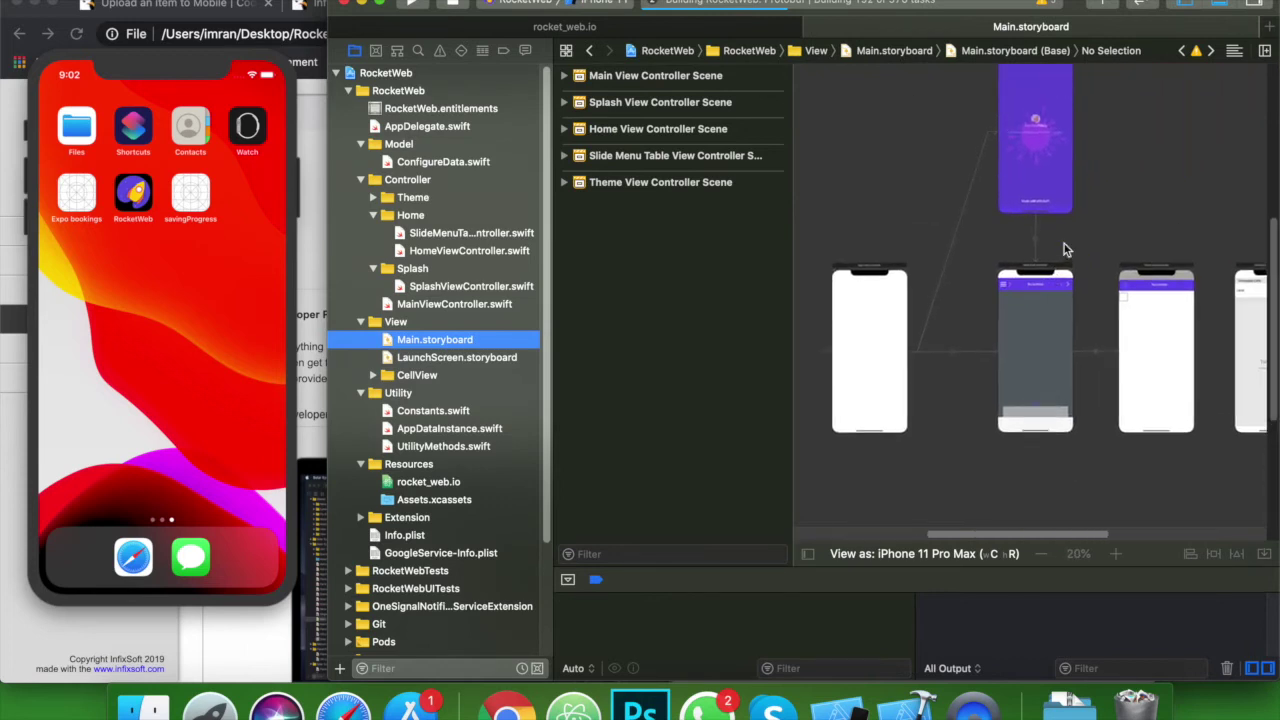
{"action": "scroll", "coordinate": [1066, 250], "scroll_direction": "up", "scroll_amount": 3}
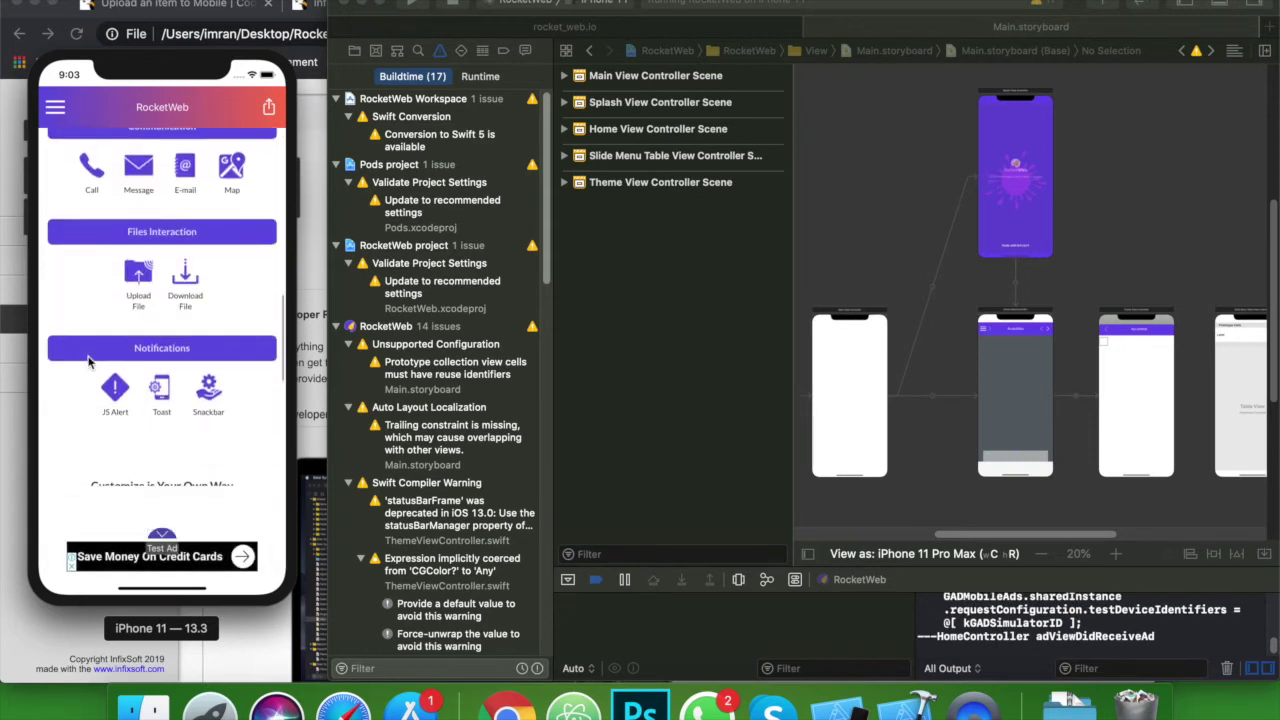
Step: Minimise Xcode and quit the Simulator
{"action": "left_click", "coordinate": [361, 8]}
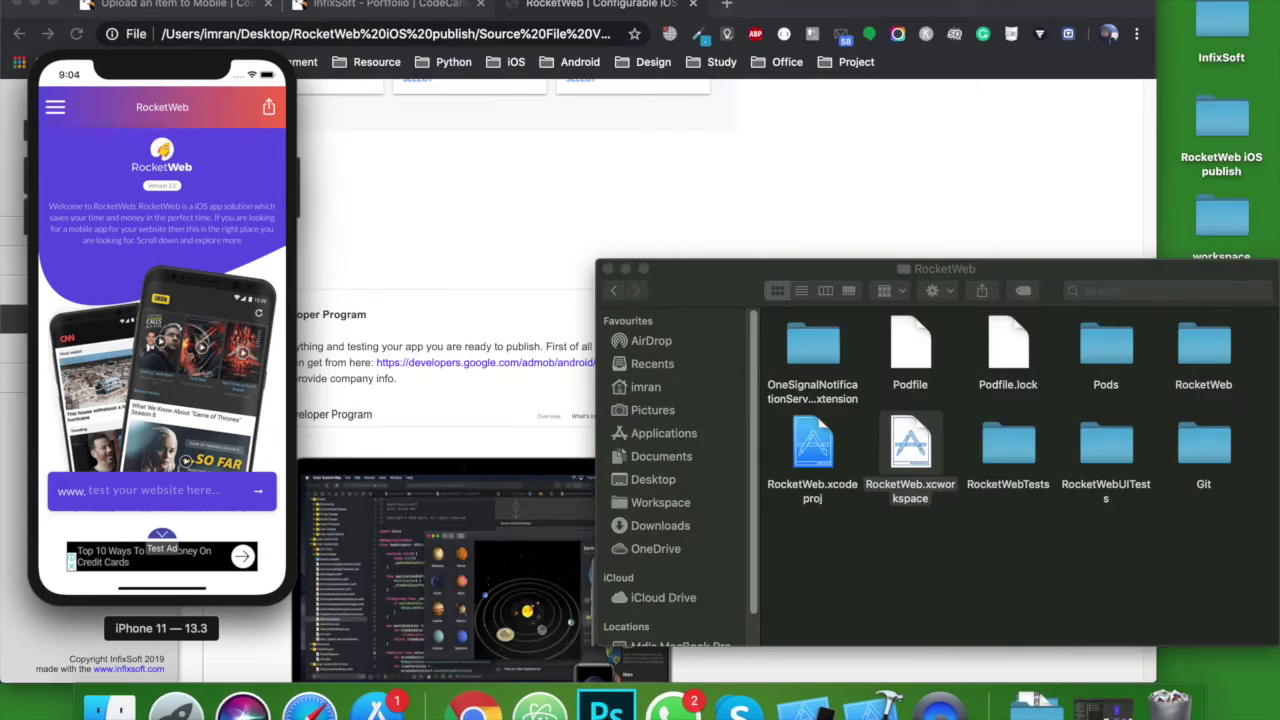
{"action": "left_click", "coordinate": [94, 3]}
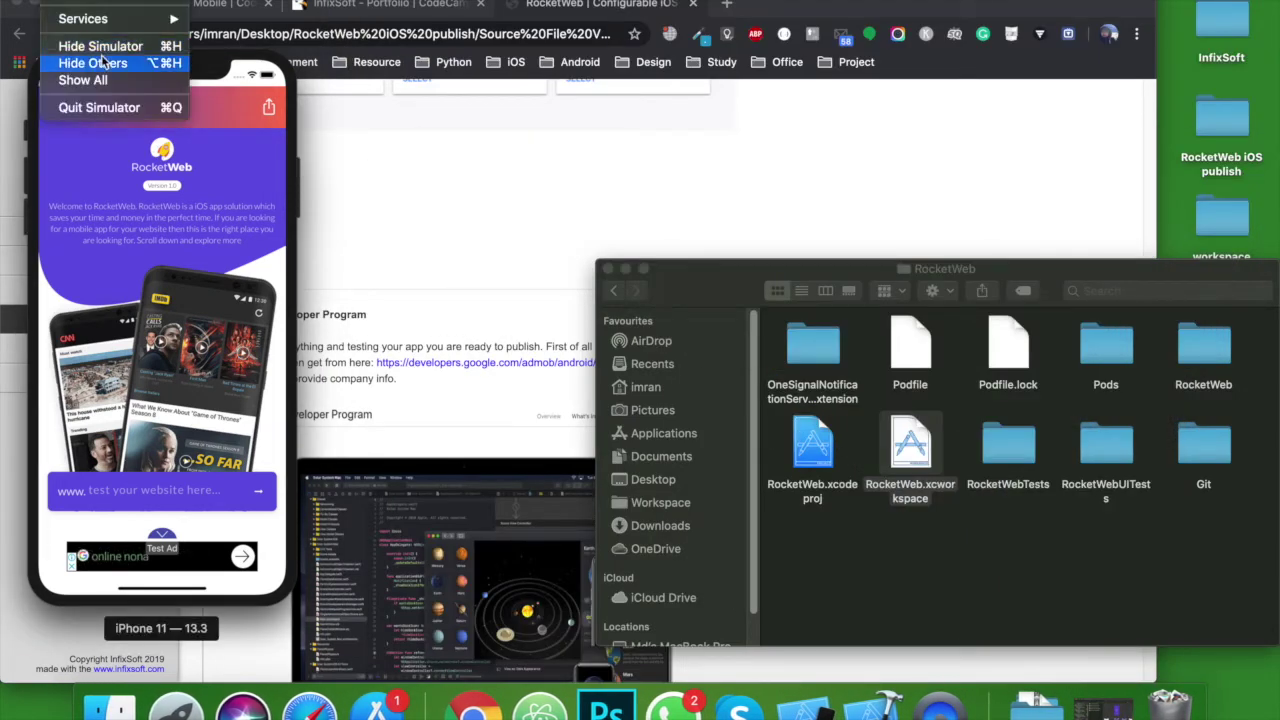
{"action": "left_click", "coordinate": [110, 107]}
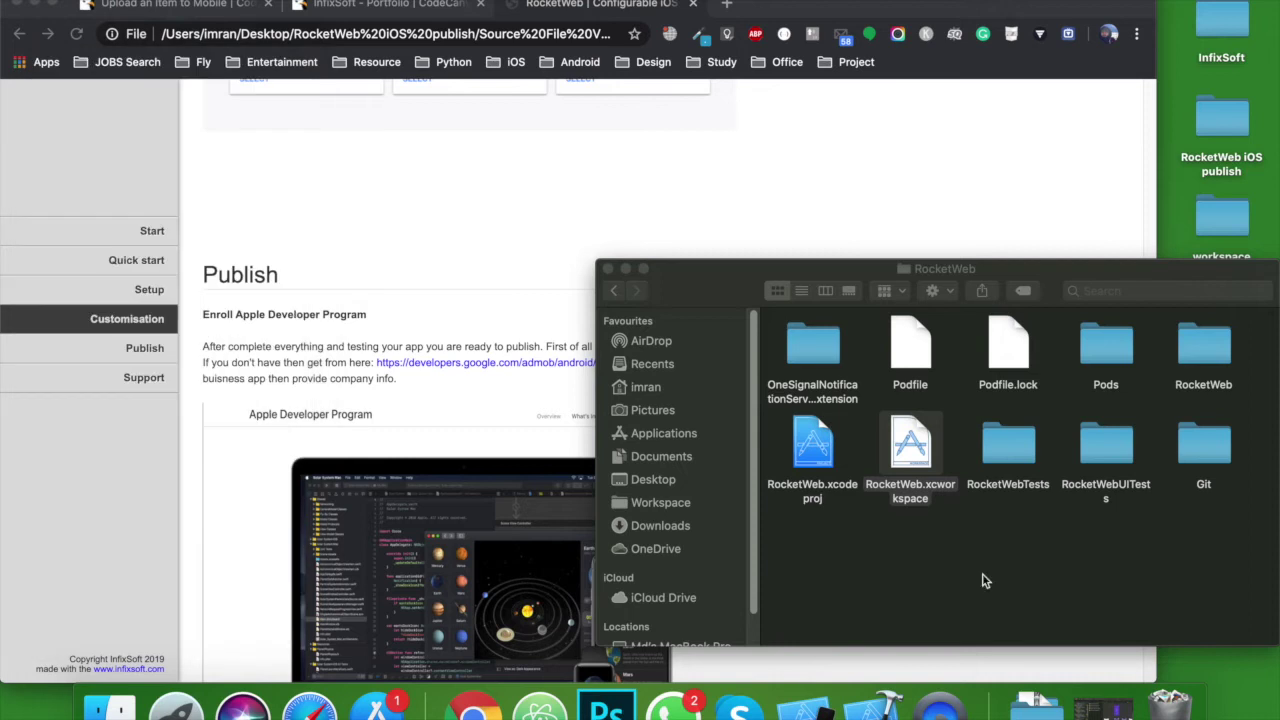
Step: Compress the Source File V_1.0.0 folder into Source File V_1.0.0.zip
{"action": "key", "text": "super+bracketleft"}
{"action": "key", "text": "super+bracketleft"}
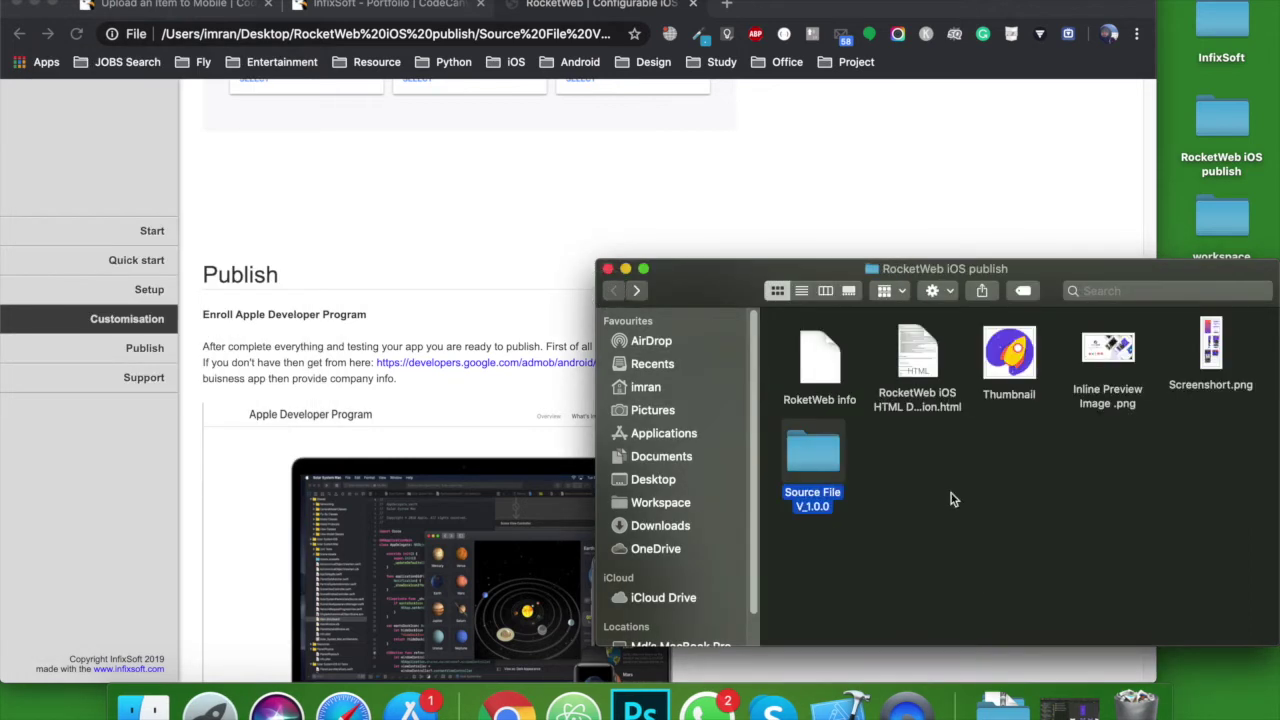
{"action": "right_click", "coordinate": [828, 466]}
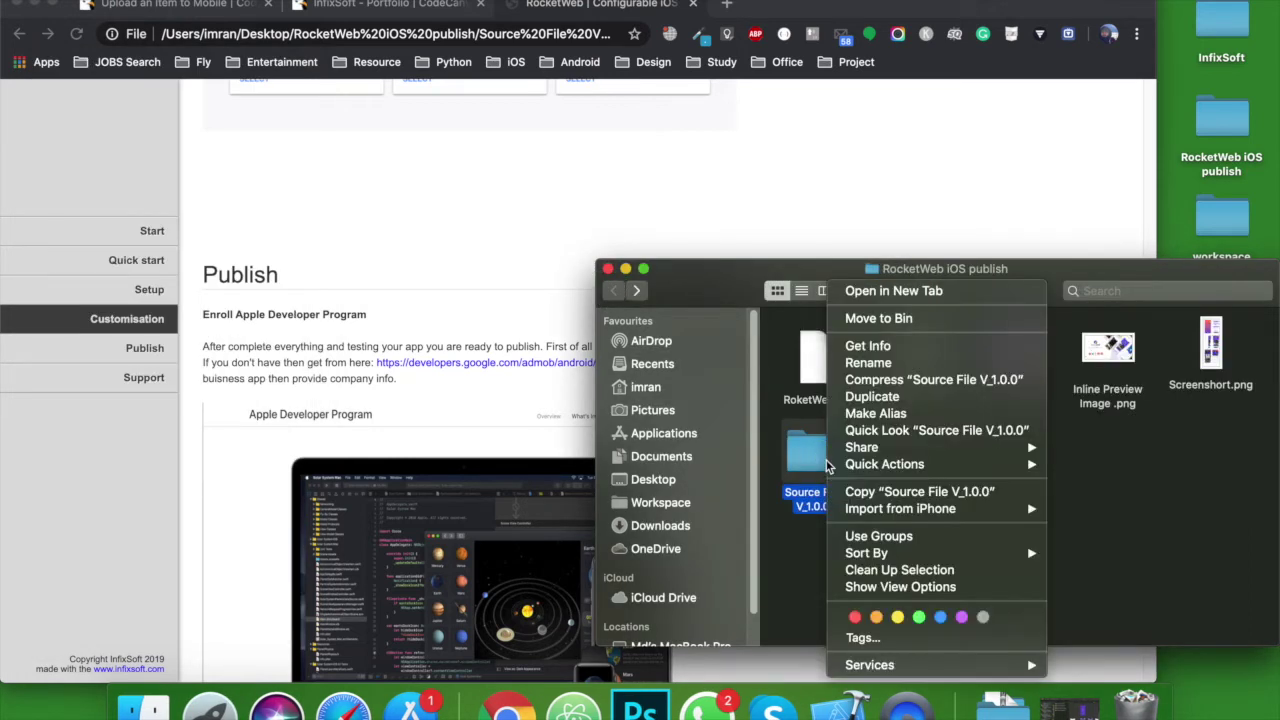
{"action": "left_click", "coordinate": [932, 380]}
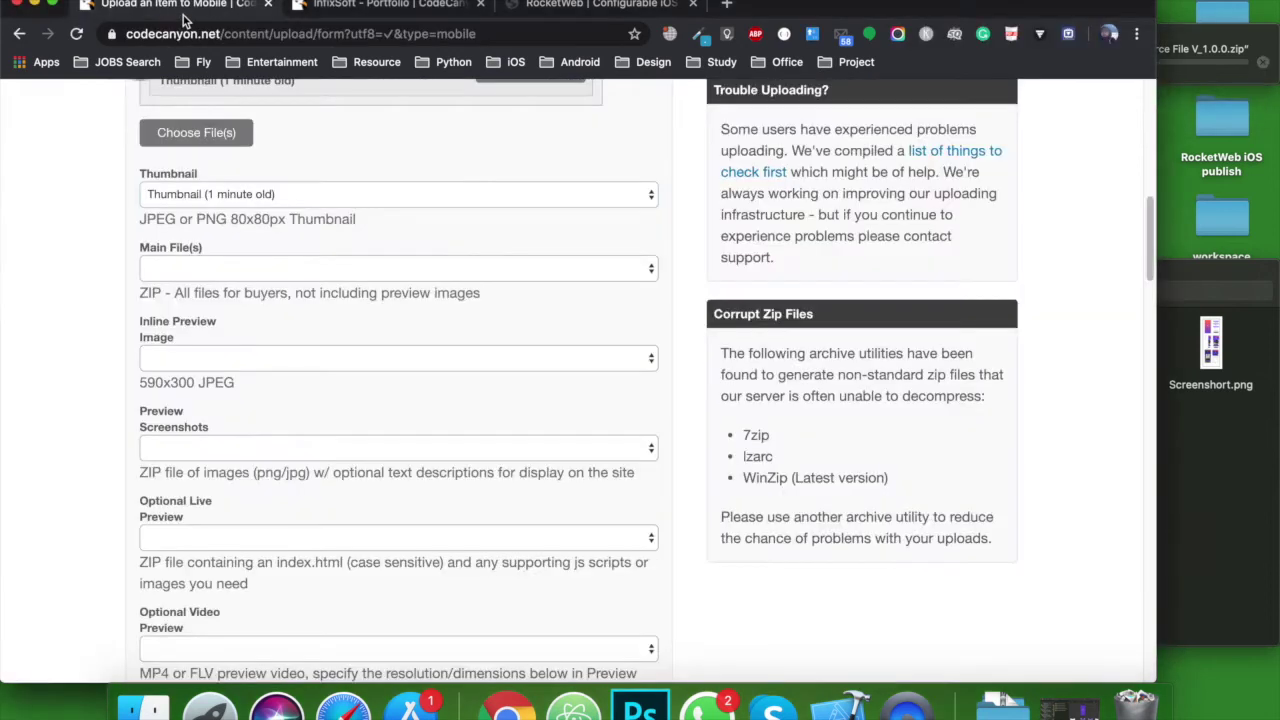
Step: Confirm the new zip in Finder and upload Source File V_1.0.0.zip to the item's Files section
{"action": "scroll", "coordinate": [340, 223], "scroll_direction": "up", "scroll_amount": 3}
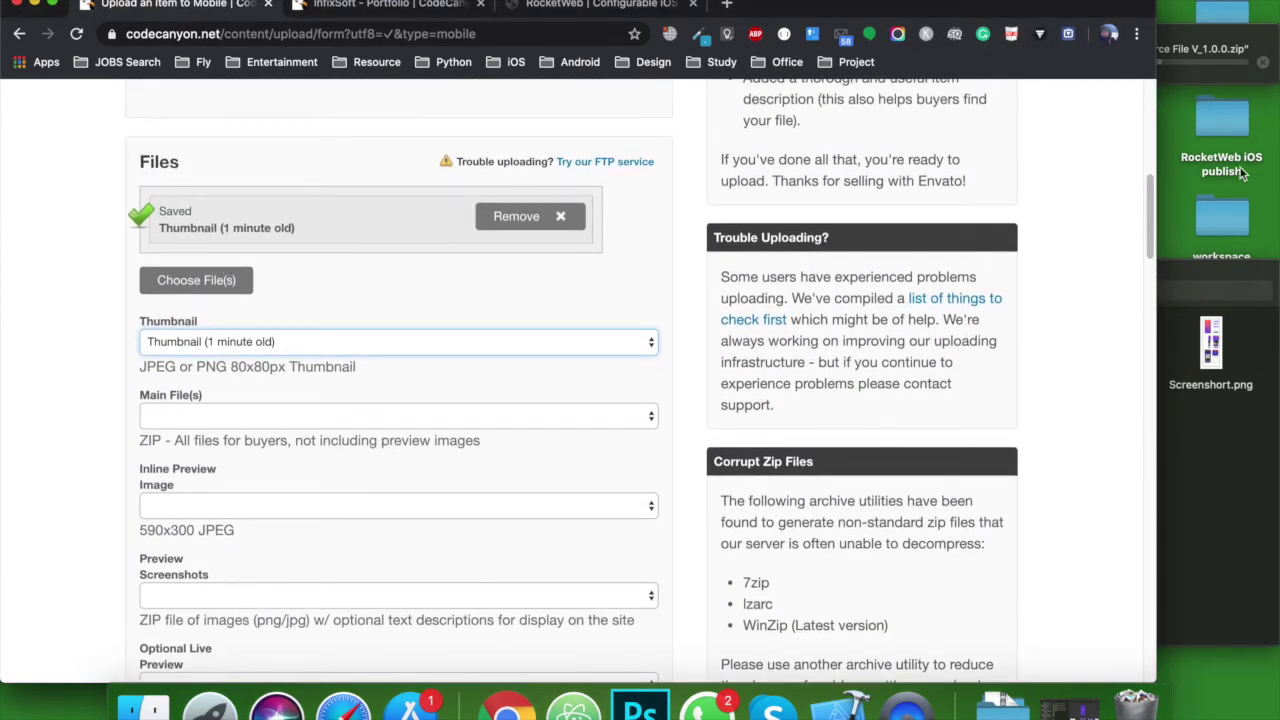
{"action": "left_click", "coordinate": [1203, 84]}
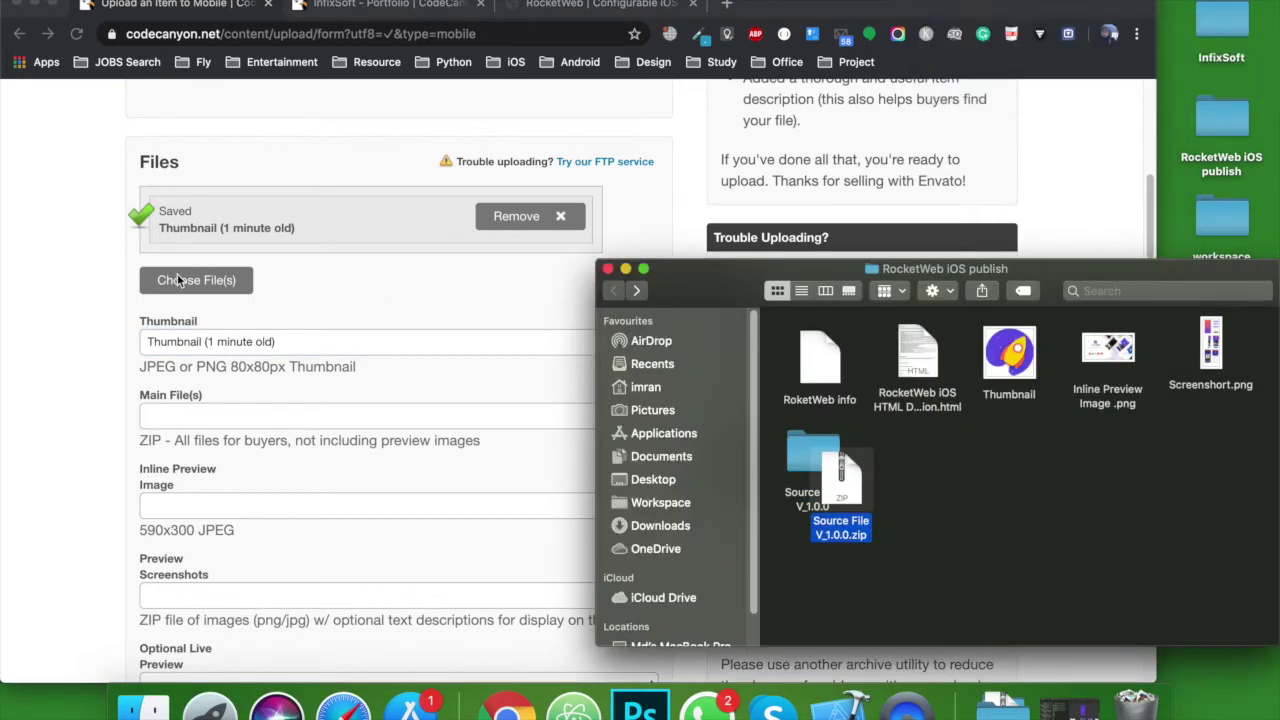
{"action": "left_click", "coordinate": [988, 478]}
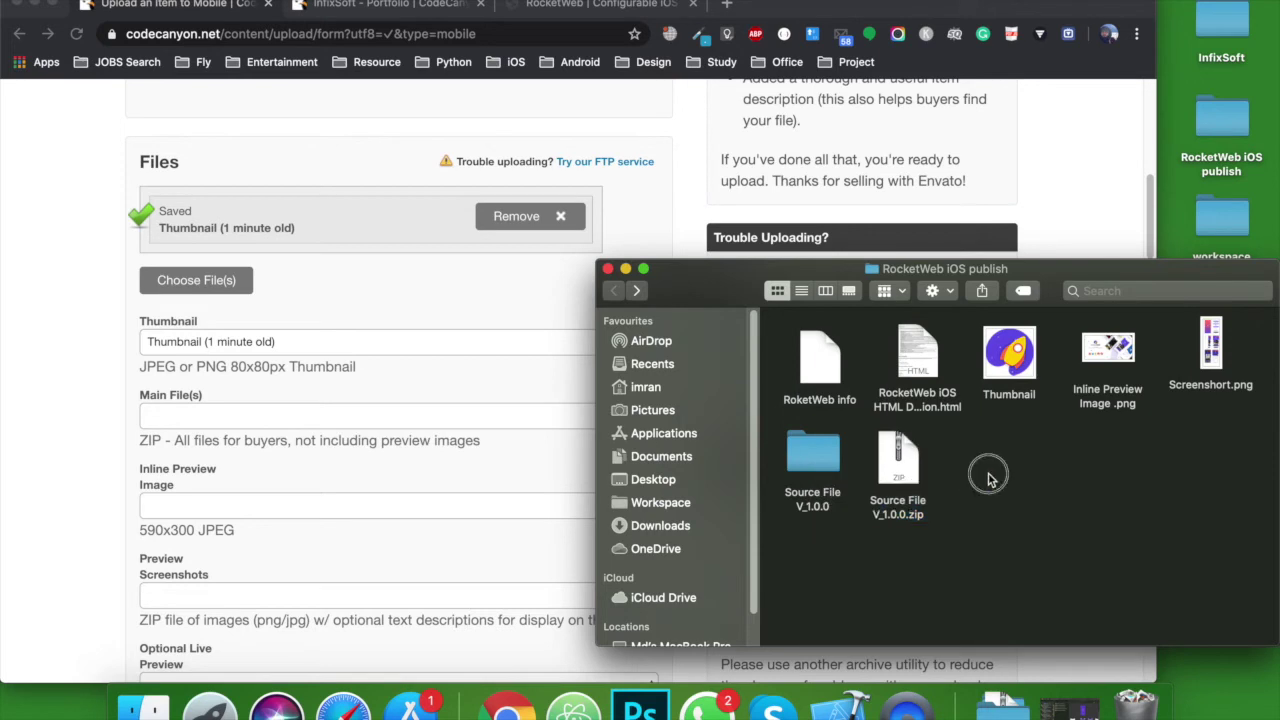
{"action": "left_click", "coordinate": [178, 279]}
{"action": "scroll", "coordinate": [190, 230], "scroll_direction": "down", "scroll_amount": 1}
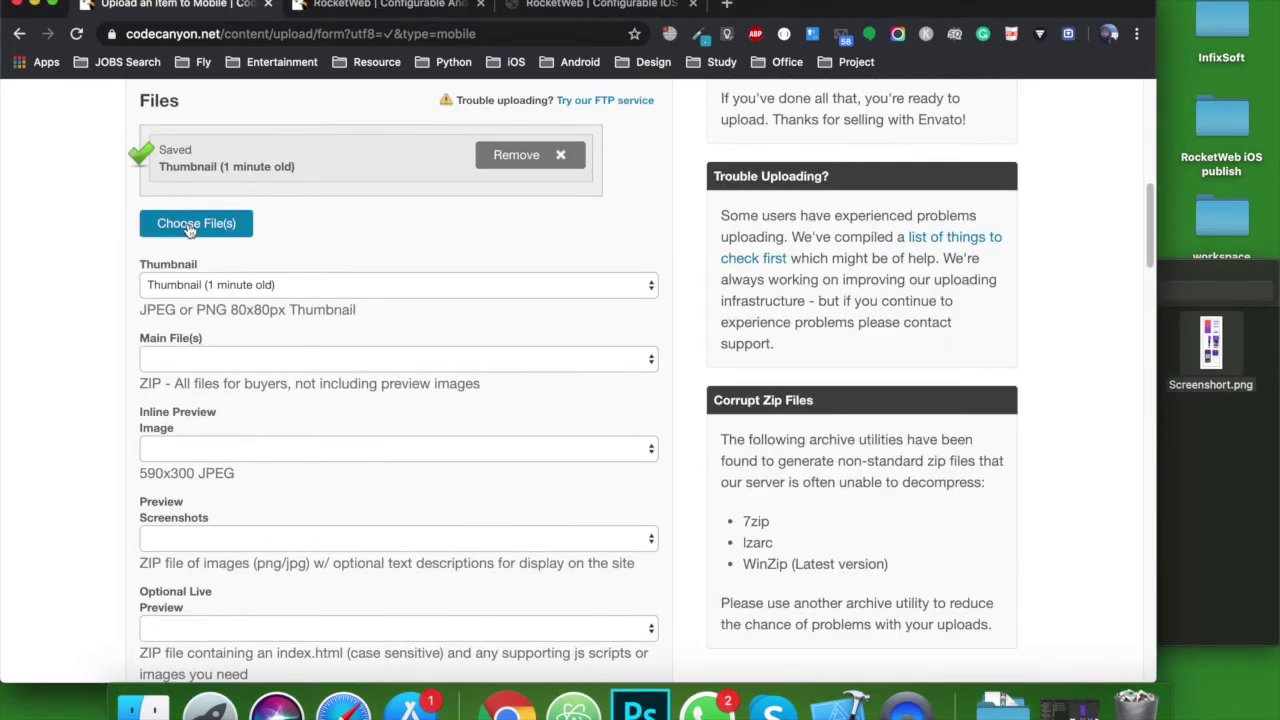
{"action": "left_click", "coordinate": [189, 229]}
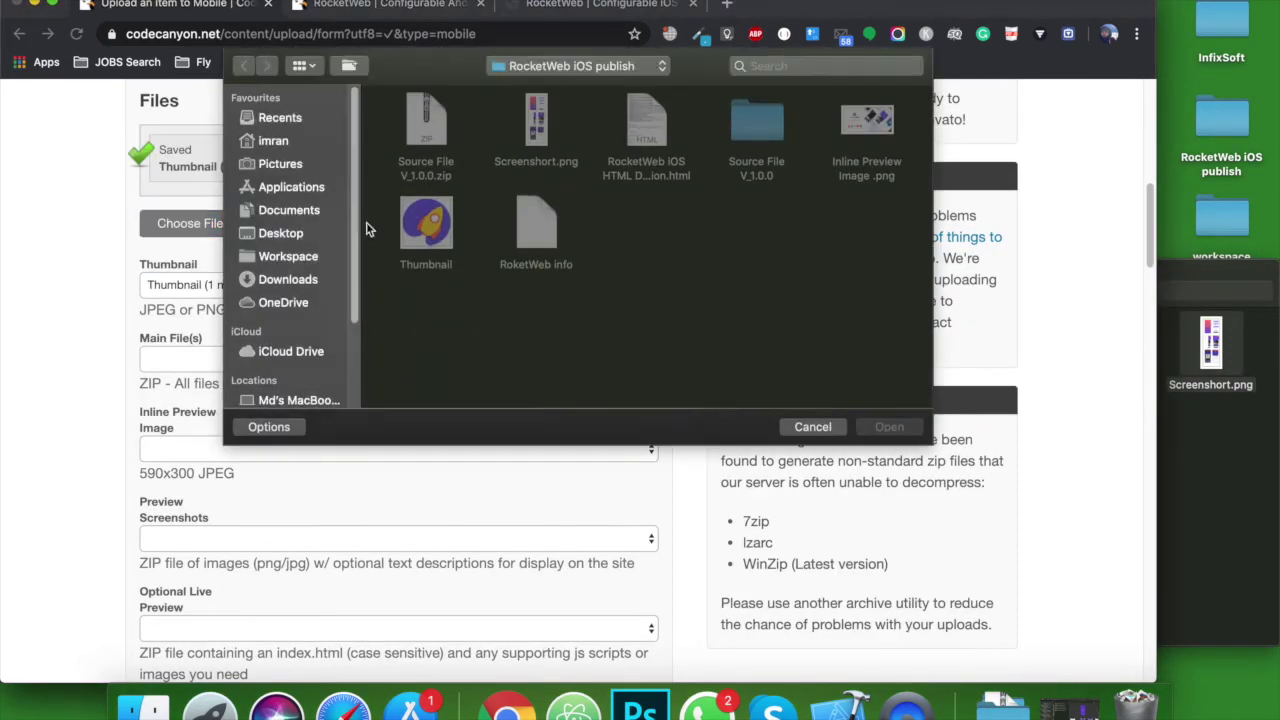
{"action": "double_click", "coordinate": [421, 126]}
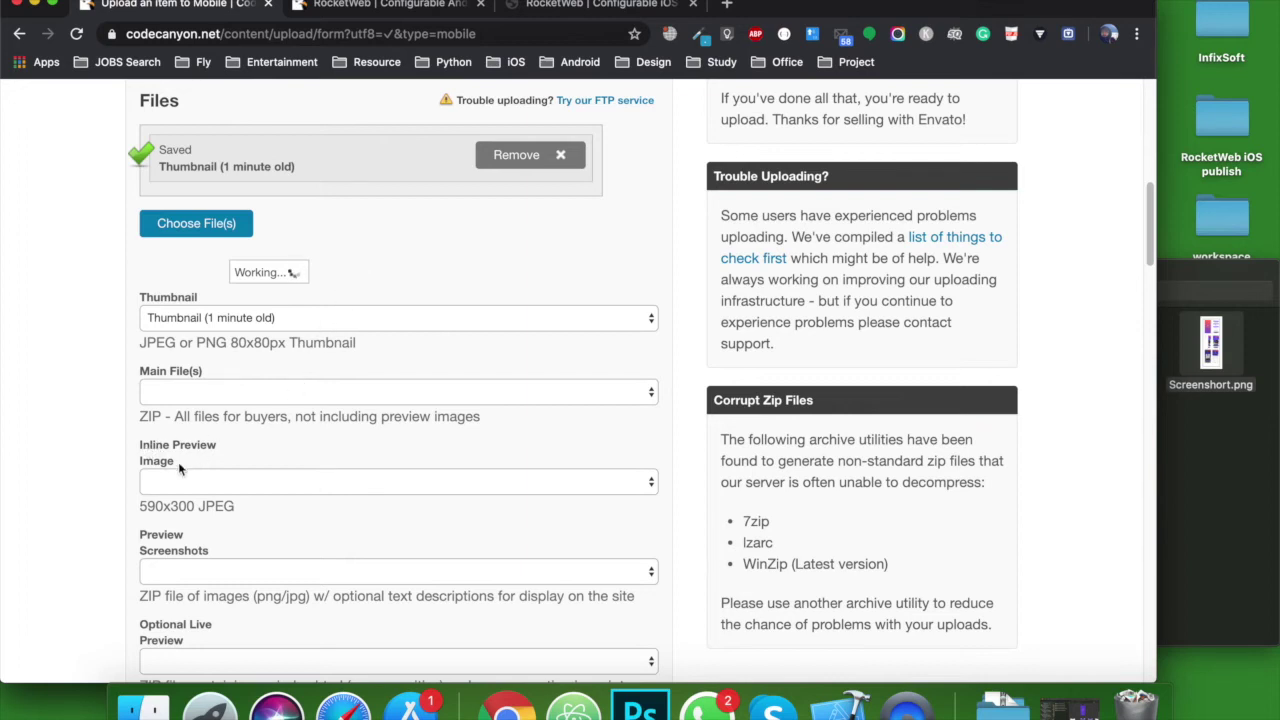
Step: Search CodeCanyon for 'webview' and scroll the results to the RocketWeb Android template
{"action": "left_click", "coordinate": [362, 12]}
{"action": "scroll", "coordinate": [300, 466], "scroll_direction": "down", "scroll_amount": 4}
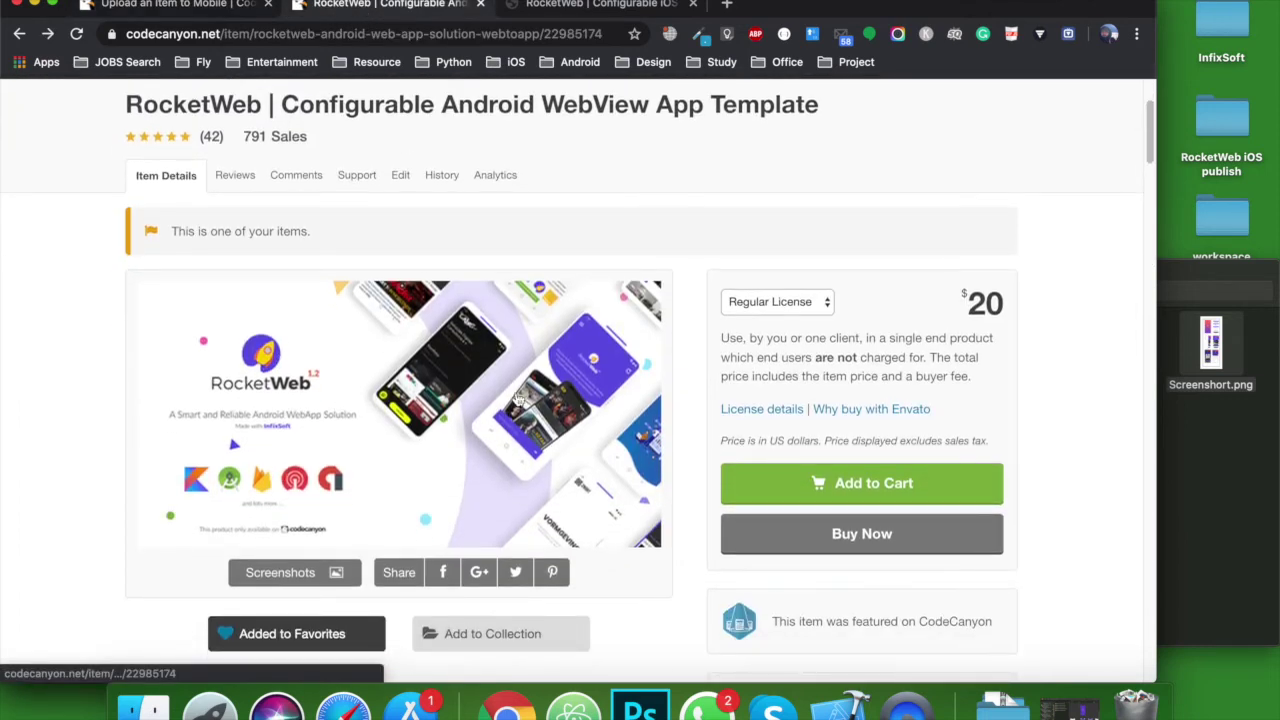
{"action": "scroll", "coordinate": [838, 218], "scroll_direction": "up", "scroll_amount": 2}
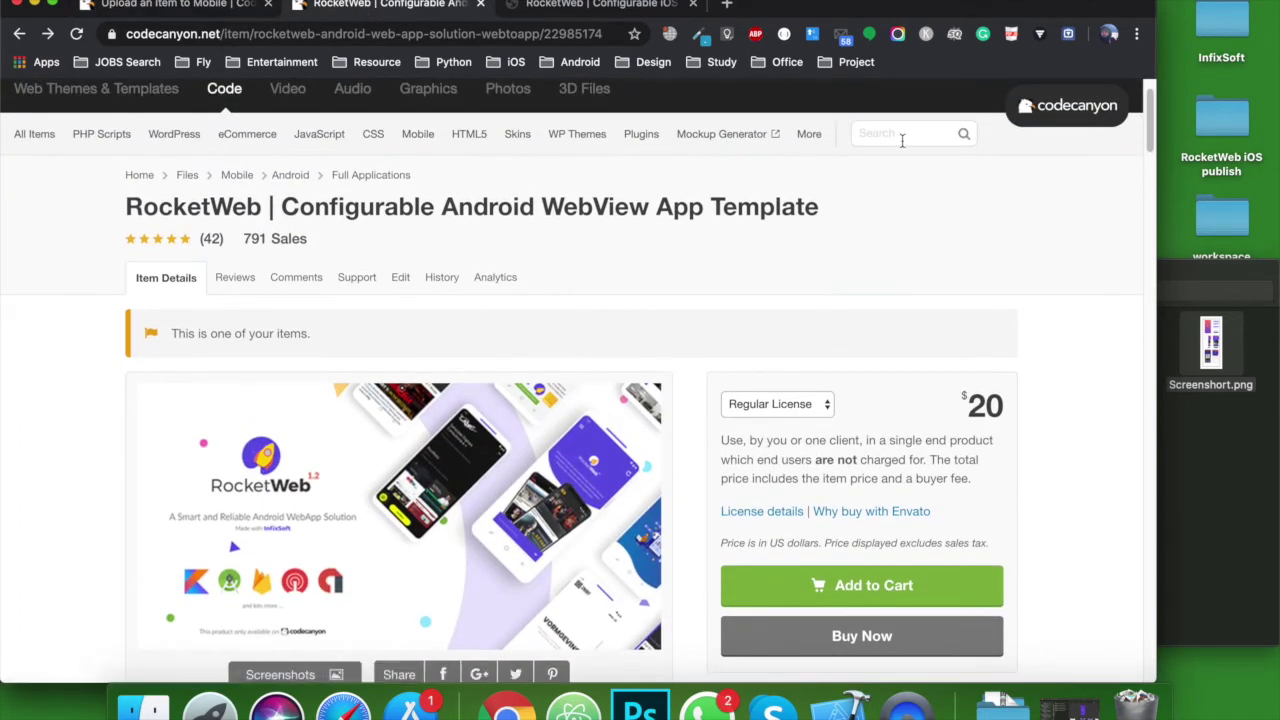
{"action": "left_click", "coordinate": [903, 137]}
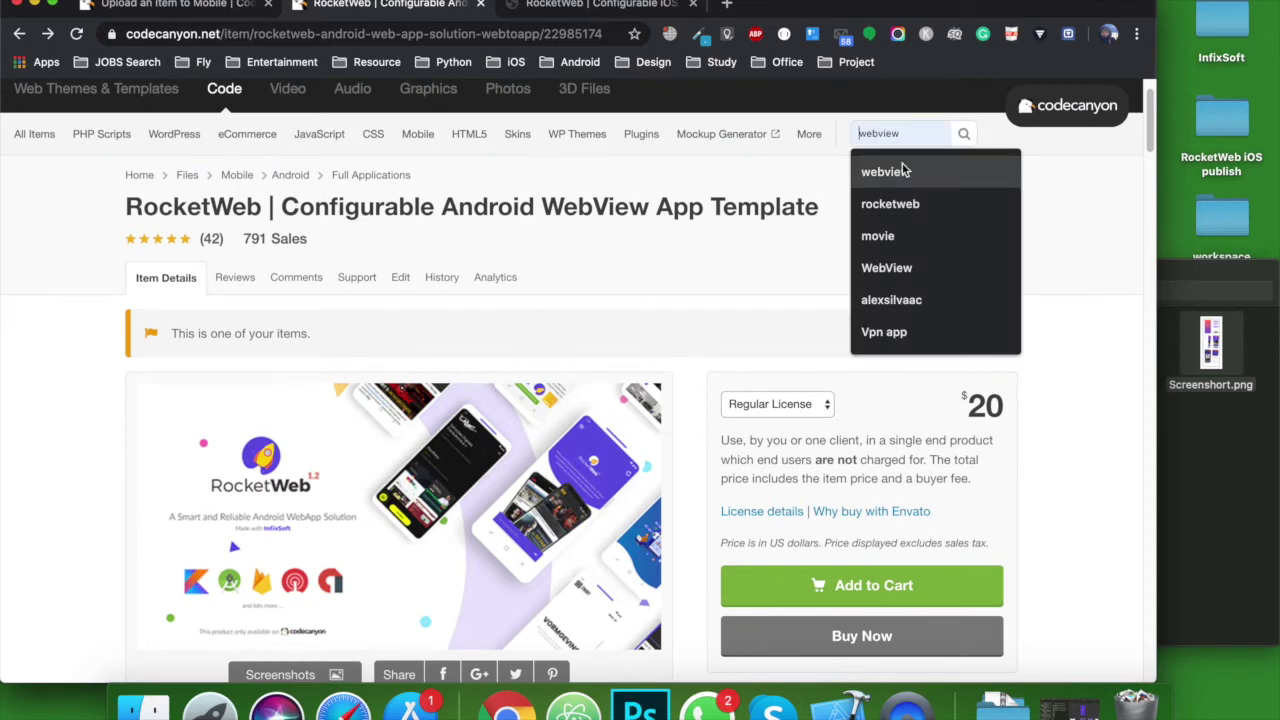
{"action": "left_click", "coordinate": [903, 173]}
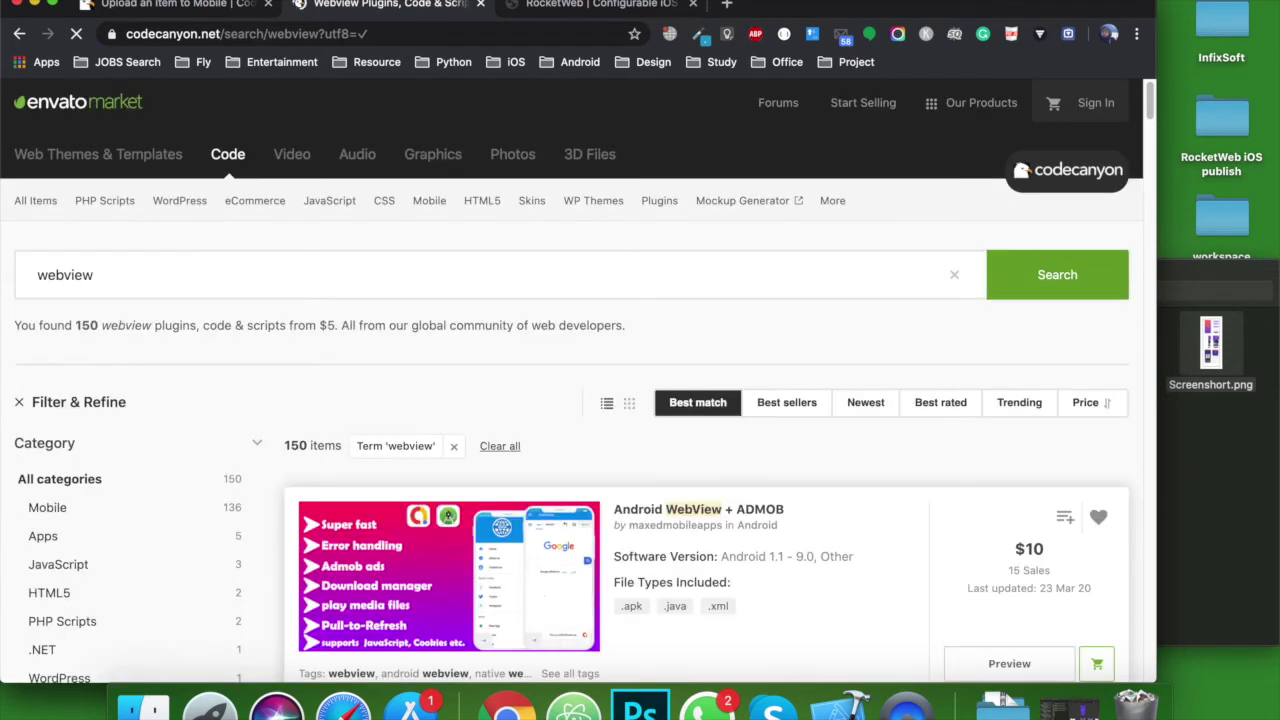
{"action": "scroll", "coordinate": [570, 400], "scroll_direction": "down", "scroll_amount": 15}
{"action": "scroll", "coordinate": [465, 347], "scroll_direction": "up", "scroll_amount": 3}
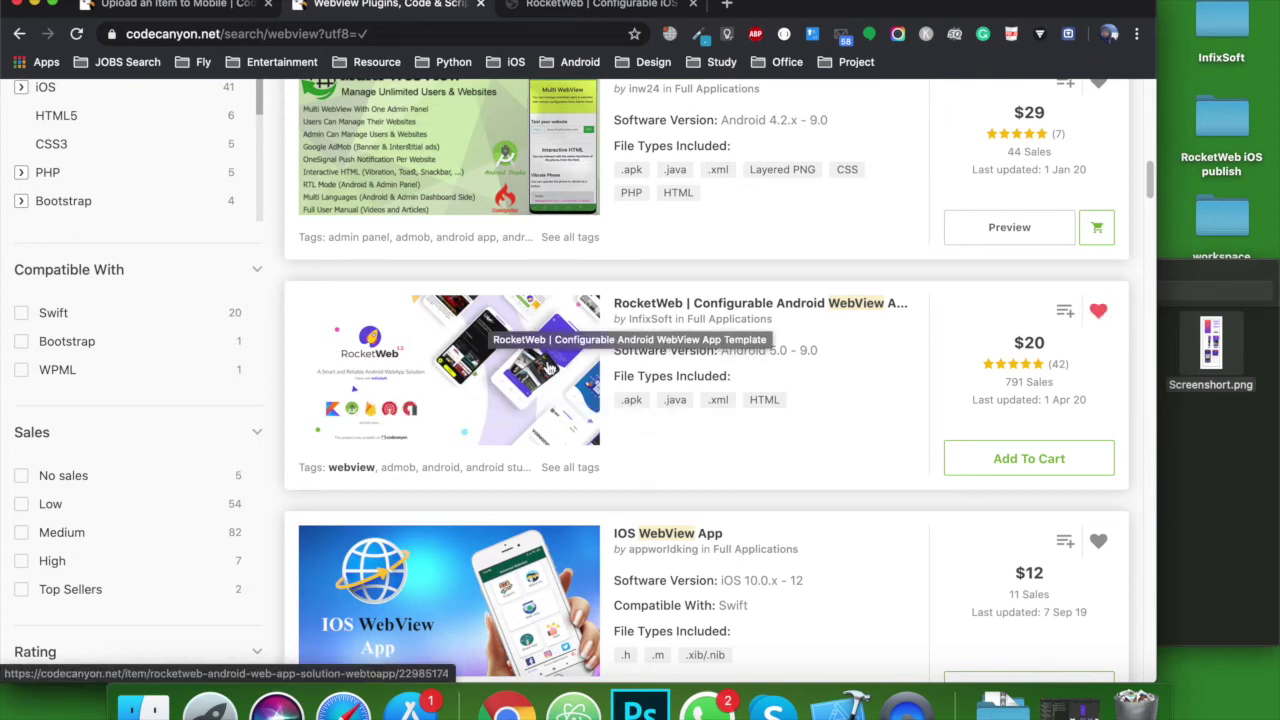
Step: Check the inline preview image in Finder, then bring up the upload form's file chooser
{"action": "left_click", "coordinate": [172, 5]}
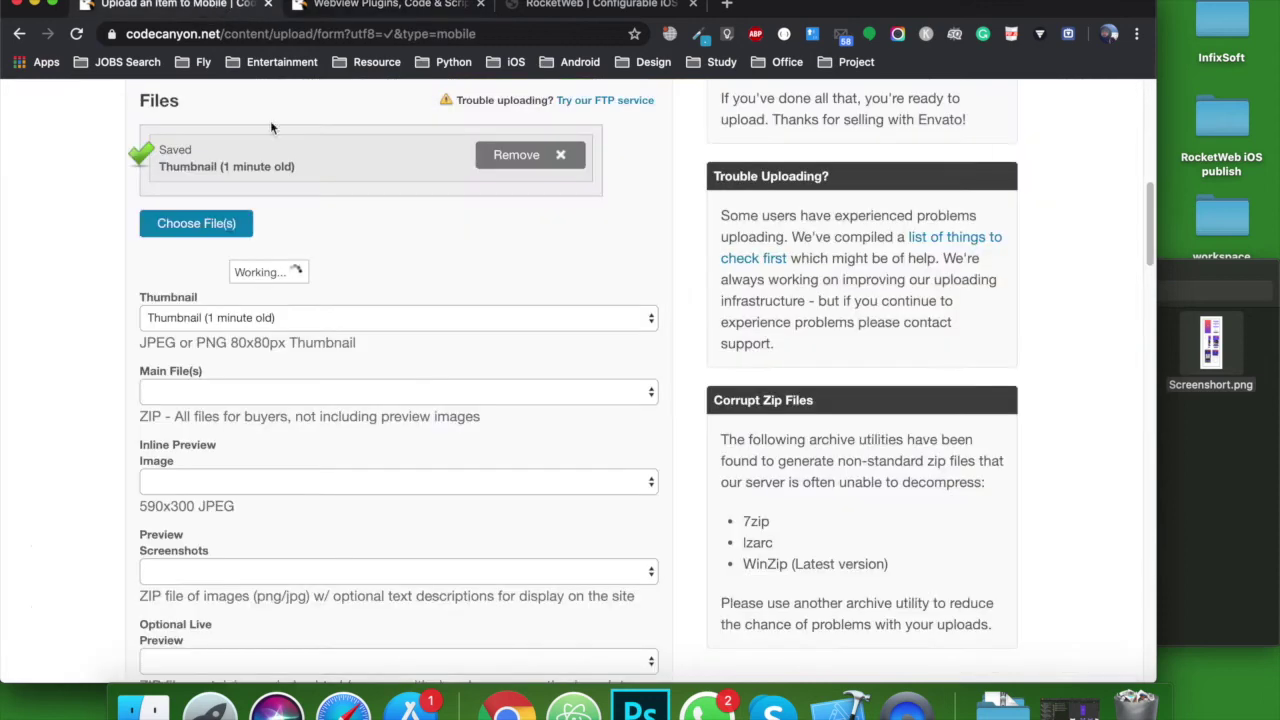
{"action": "left_click", "coordinate": [1225, 446]}
{"action": "double_click", "coordinate": [1108, 347]}
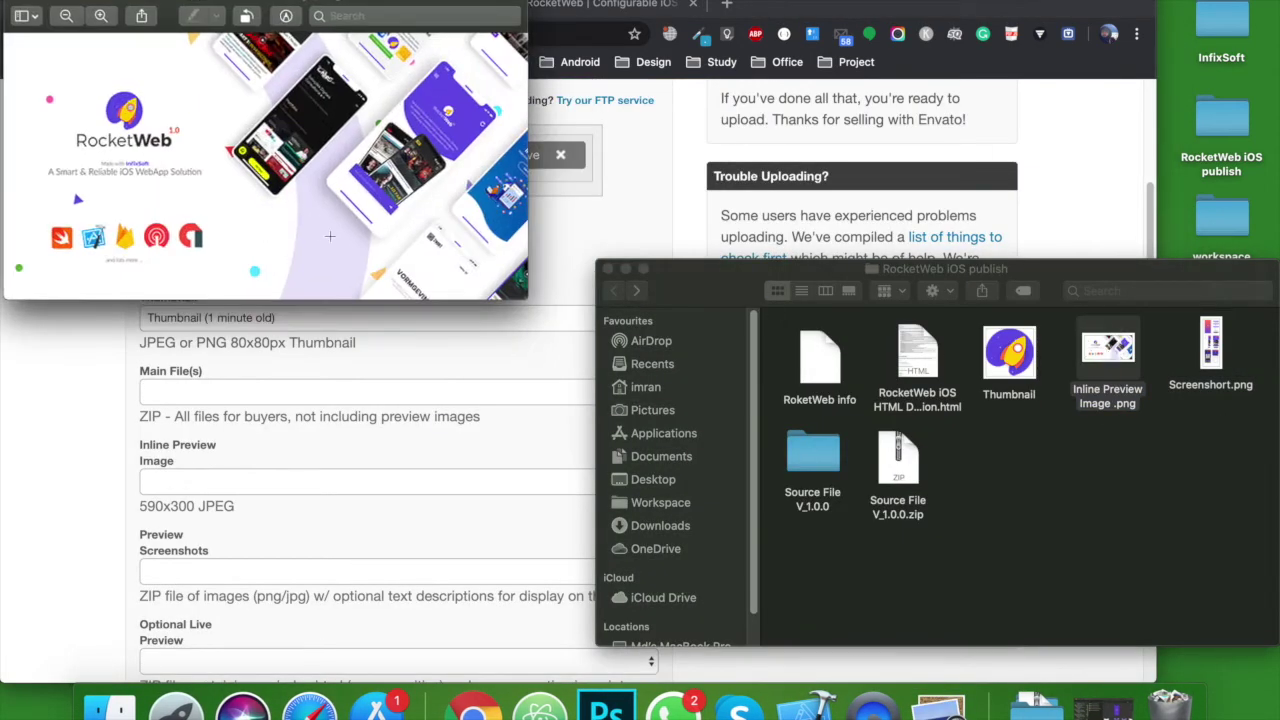
{"action": "left_click", "coordinate": [60, 404]}
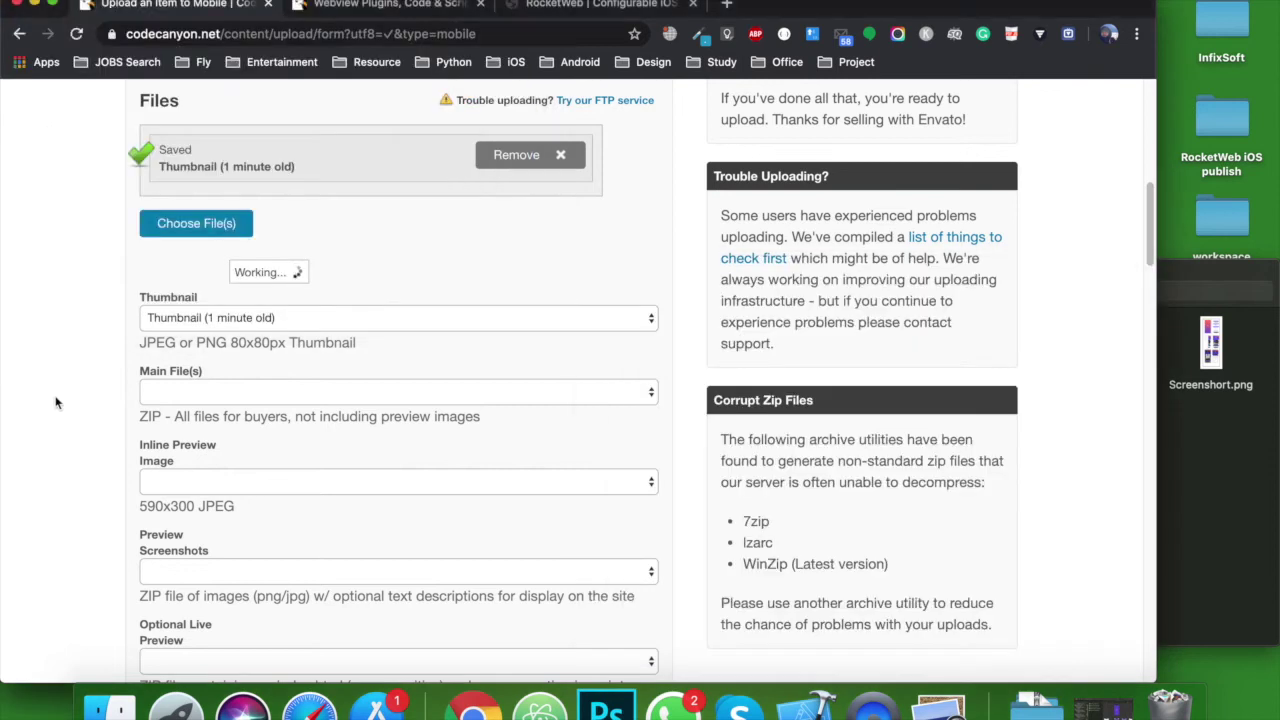
{"action": "left_click", "coordinate": [177, 231]}
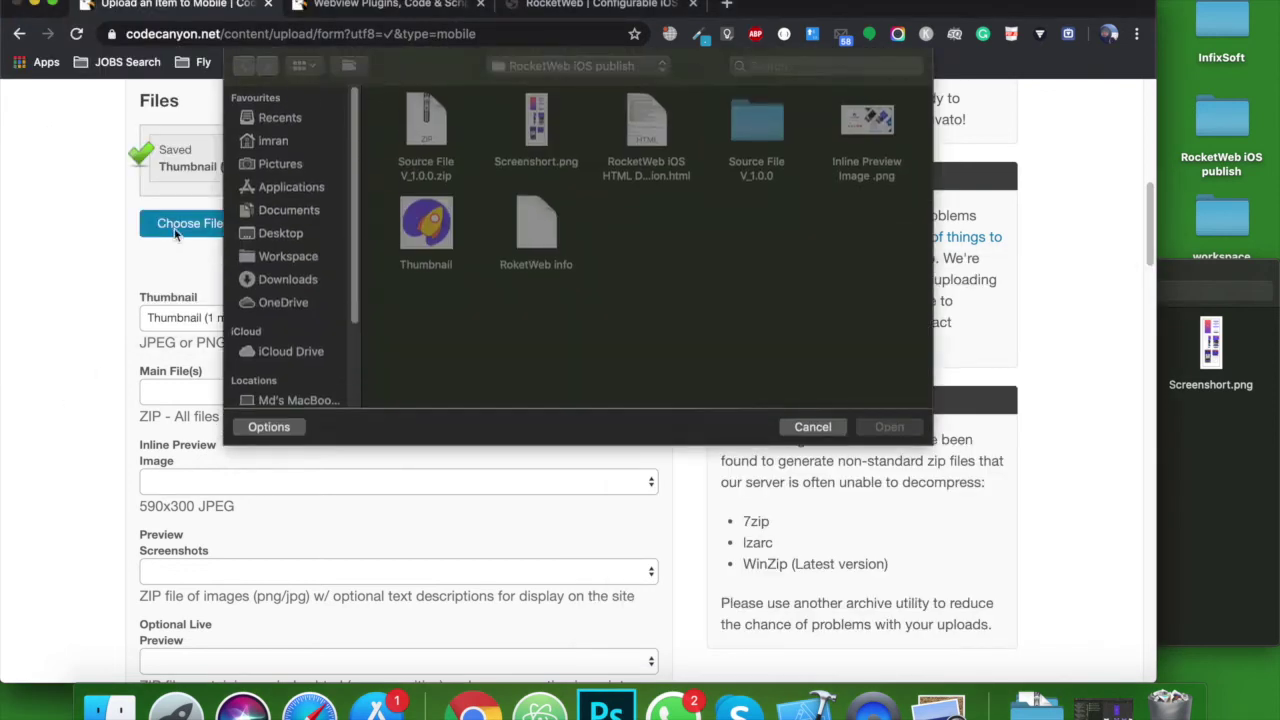
Step: Upload Inline Preview Image .png to the item's Files section
{"action": "left_click", "coordinate": [862, 128]}
{"action": "double_click", "coordinate": [860, 131]}
{"action": "scroll", "coordinate": [21, 532], "scroll_direction": "down", "scroll_amount": 3}
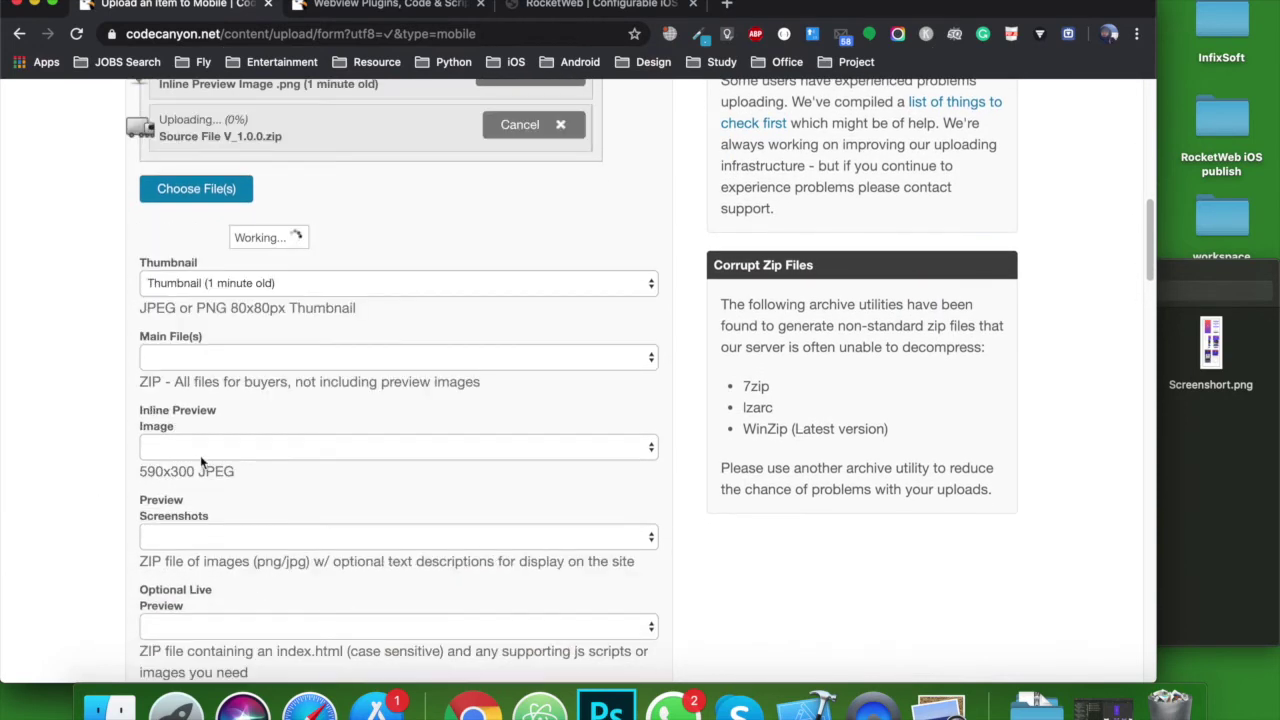
Step: Check Screenshort.png in Preview, then upload it to the item as well
{"action": "left_click", "coordinate": [1211, 343]}
{"action": "double_click", "coordinate": [1211, 343]}
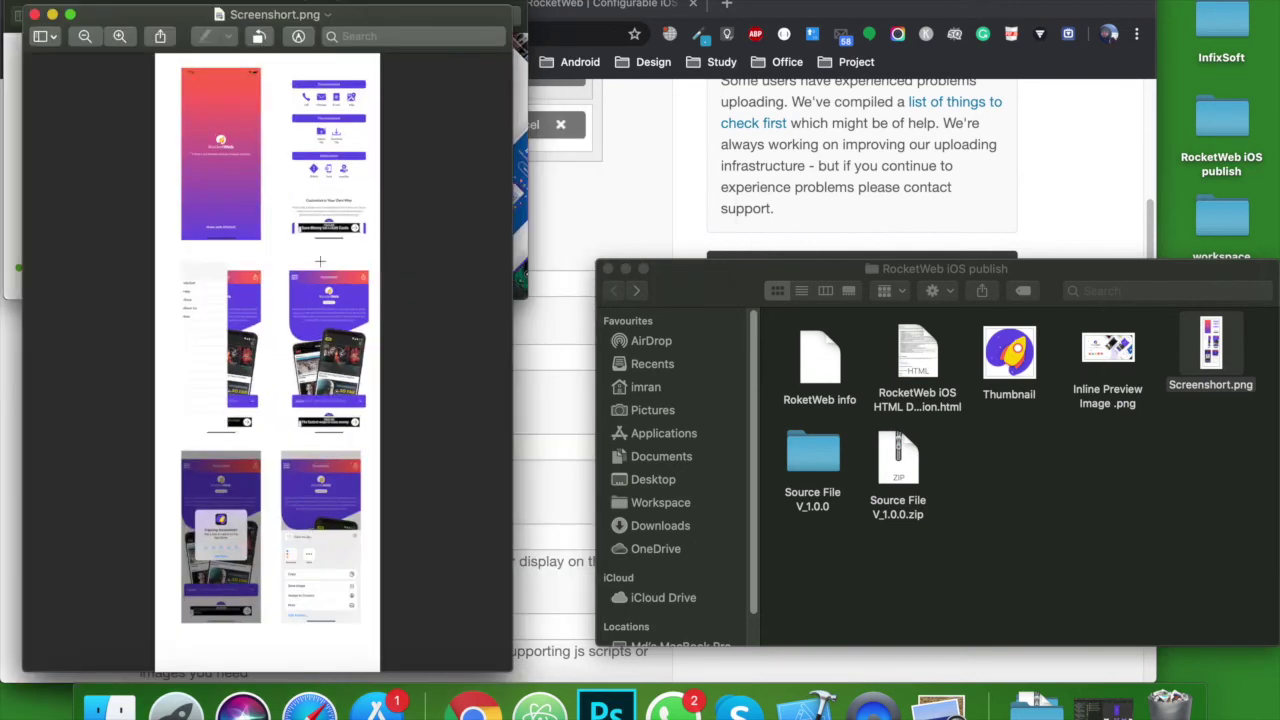
{"action": "left_click", "coordinate": [34, 14]}
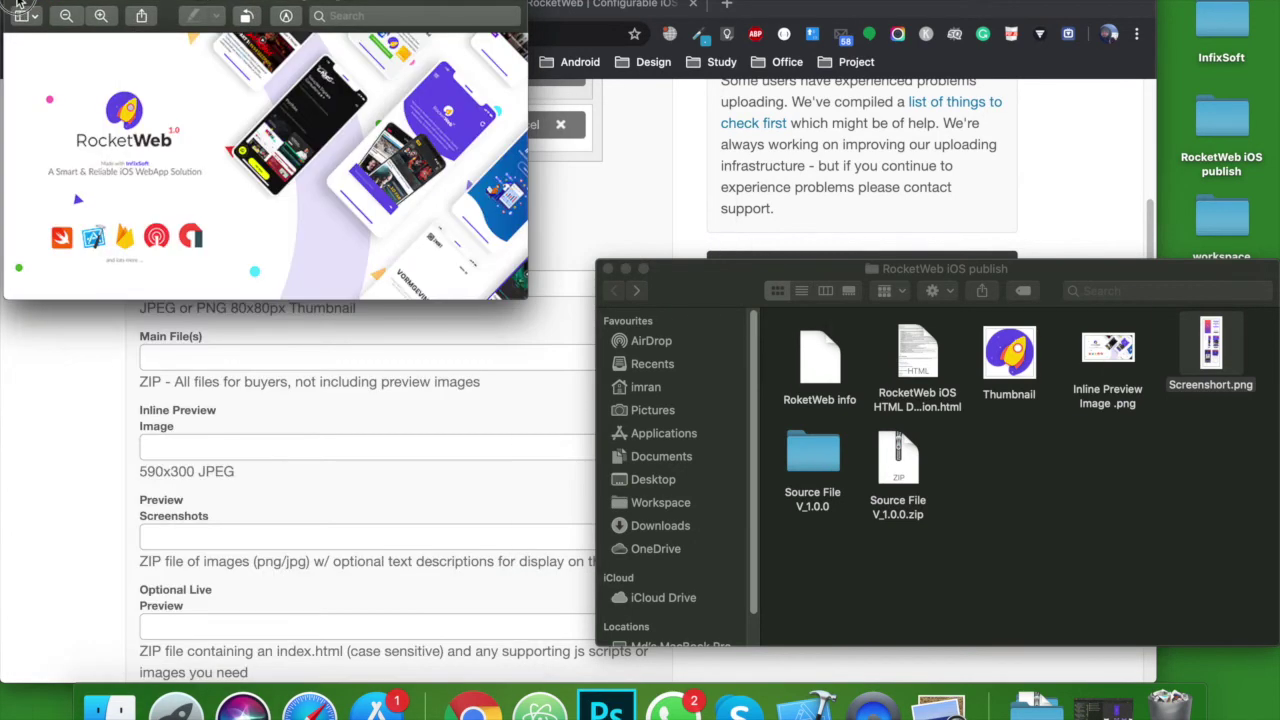
{"action": "left_click", "coordinate": [13, 9]}
{"action": "left_click", "coordinate": [222, 247]}
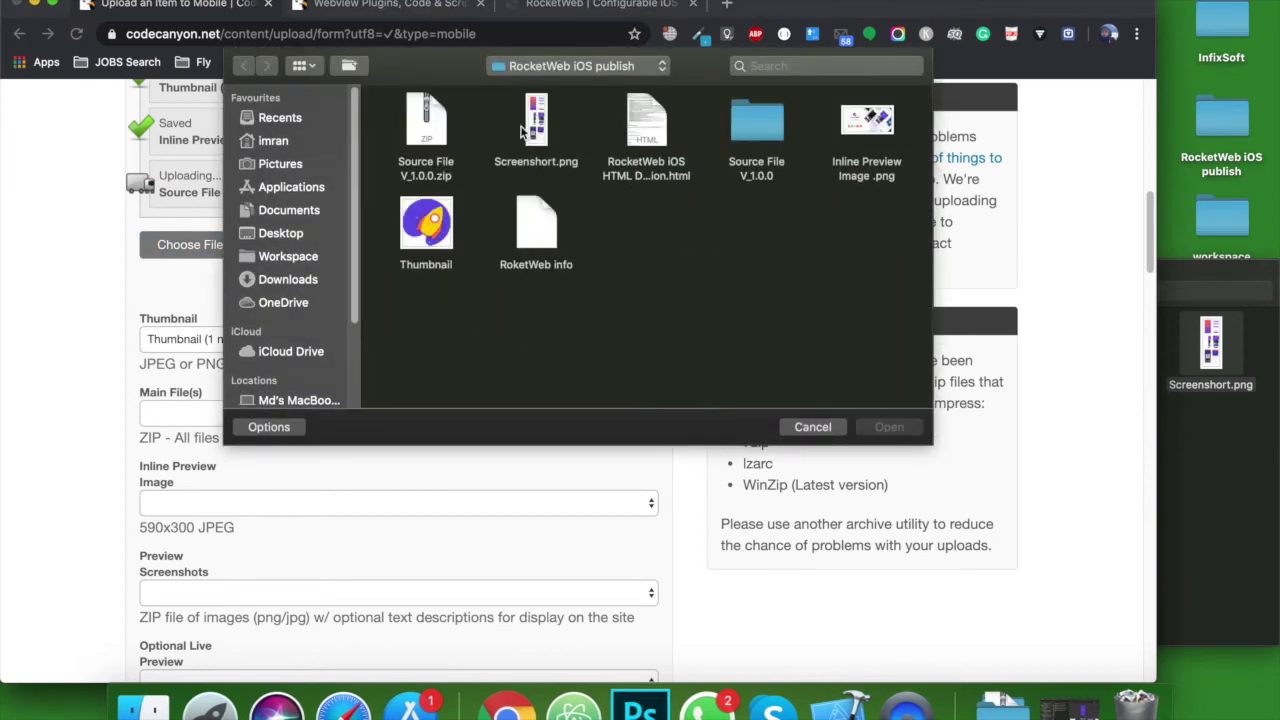
{"action": "left_click", "coordinate": [537, 120]}
{"action": "double_click", "coordinate": [537, 118]}
{"action": "scroll", "coordinate": [449, 357], "scroll_direction": "down", "scroll_amount": 5}
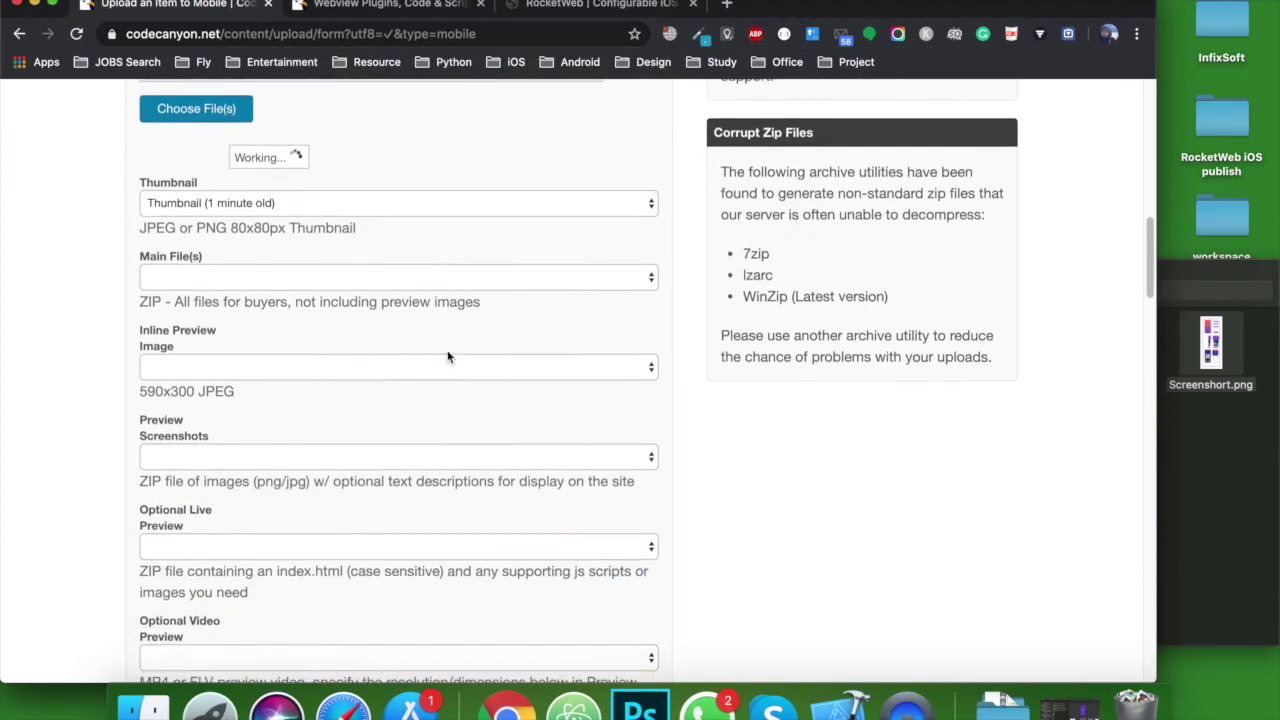
Step: Scroll down past the file fields to Category & Attributes, where Category shows Templates
{"action": "scroll", "coordinate": [448, 357], "scroll_direction": "down", "scroll_amount": 1}
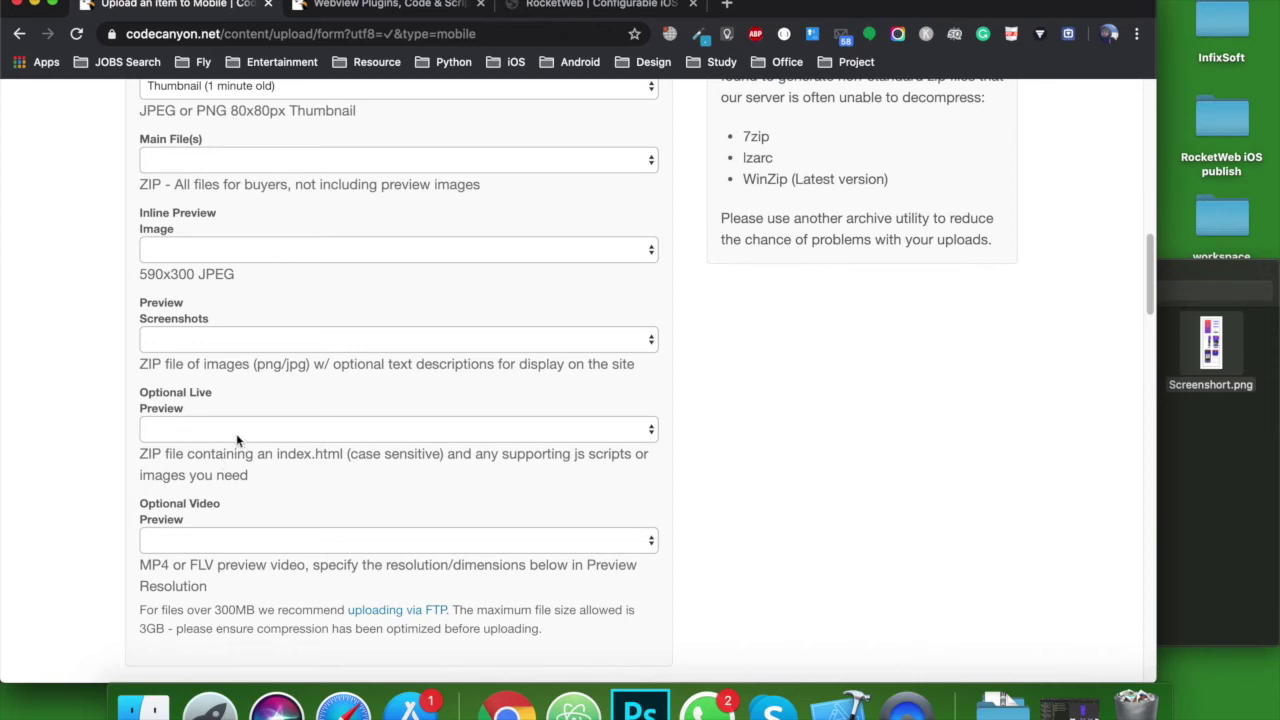
{"action": "scroll", "coordinate": [93, 446], "scroll_direction": "down", "scroll_amount": 2}
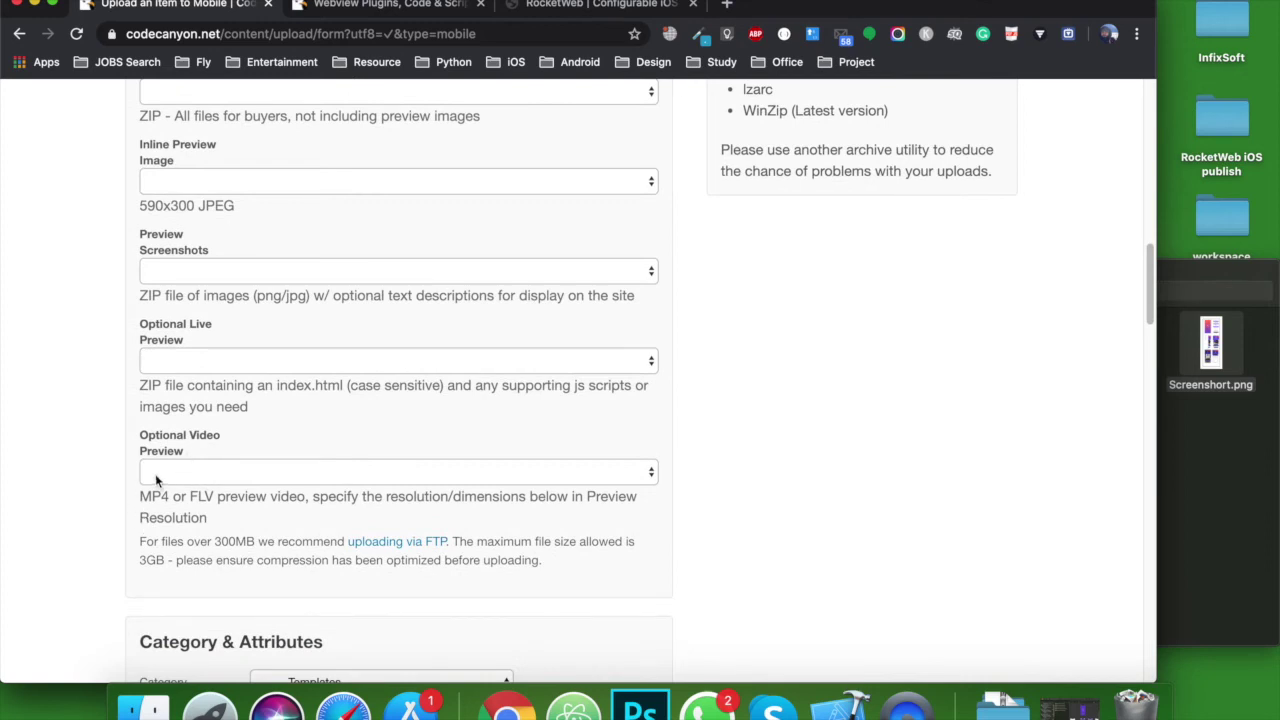
{"action": "scroll", "coordinate": [105, 495], "scroll_direction": "down", "scroll_amount": 3}
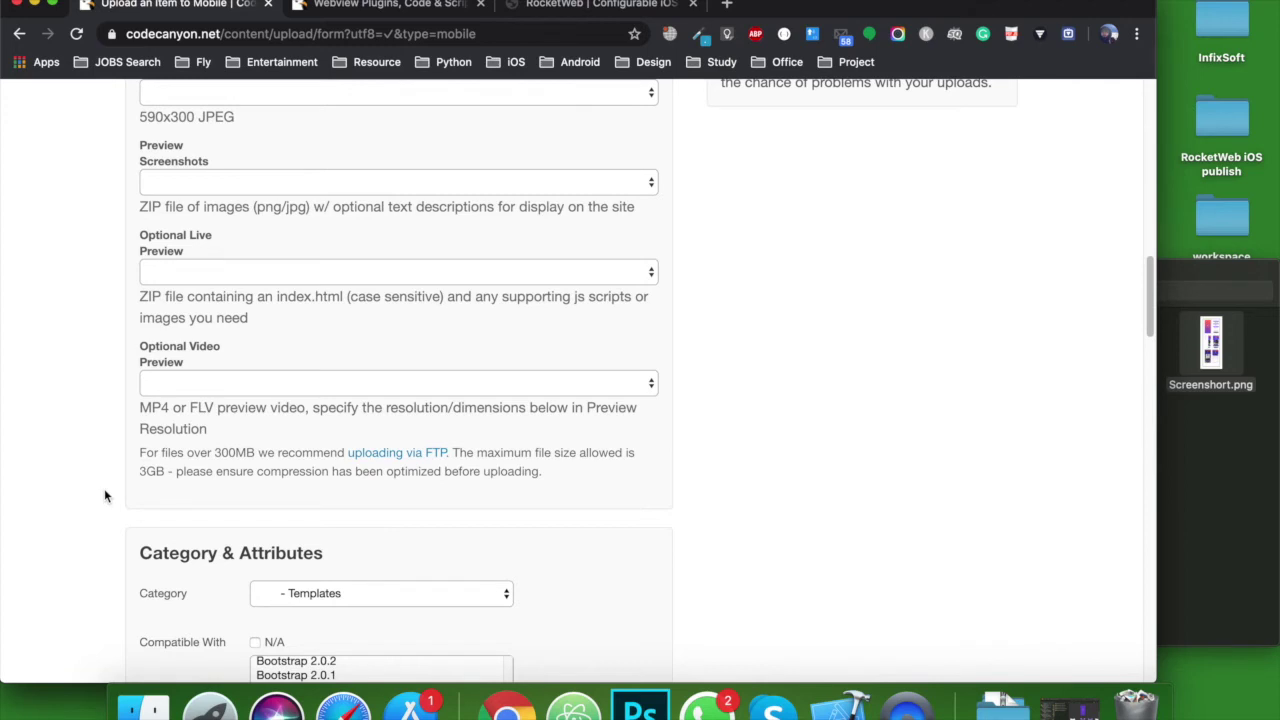
{"action": "scroll", "coordinate": [104, 488], "scroll_direction": "down", "scroll_amount": 4}
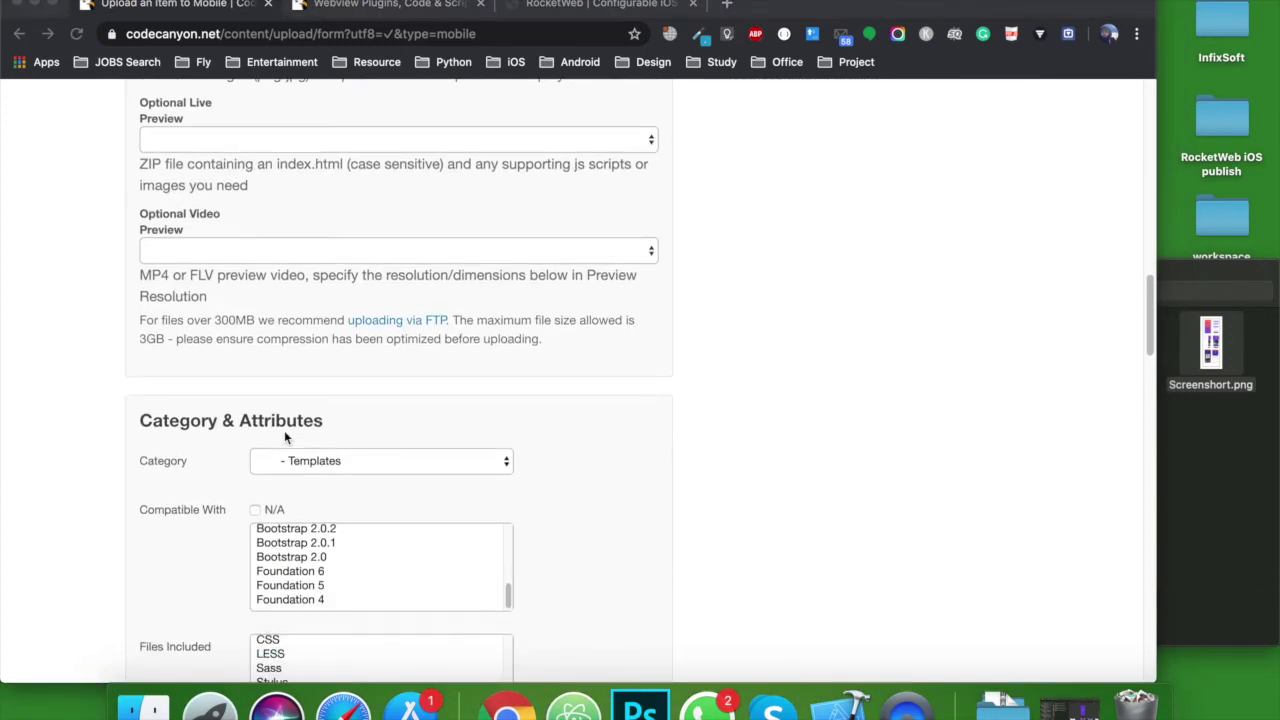
{"action": "scroll", "coordinate": [284, 433], "scroll_direction": "down", "scroll_amount": 6}
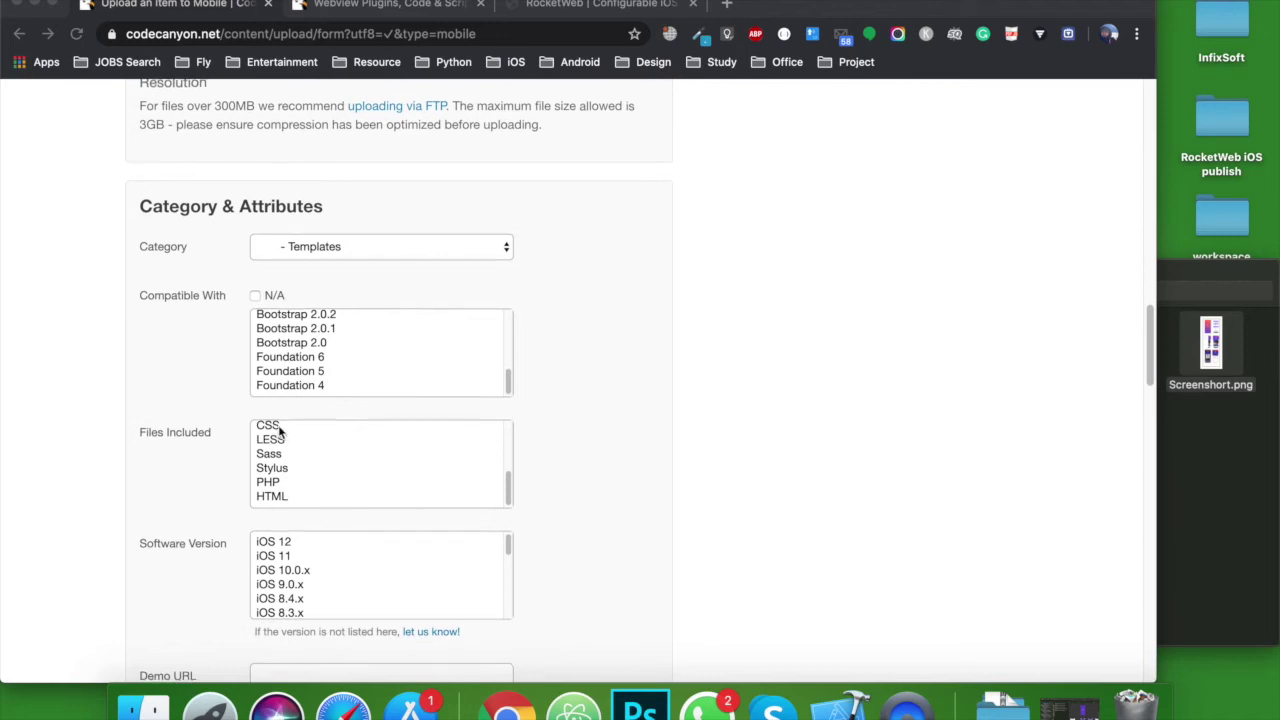
{"action": "scroll", "coordinate": [284, 430], "scroll_direction": "down", "scroll_amount": 2}
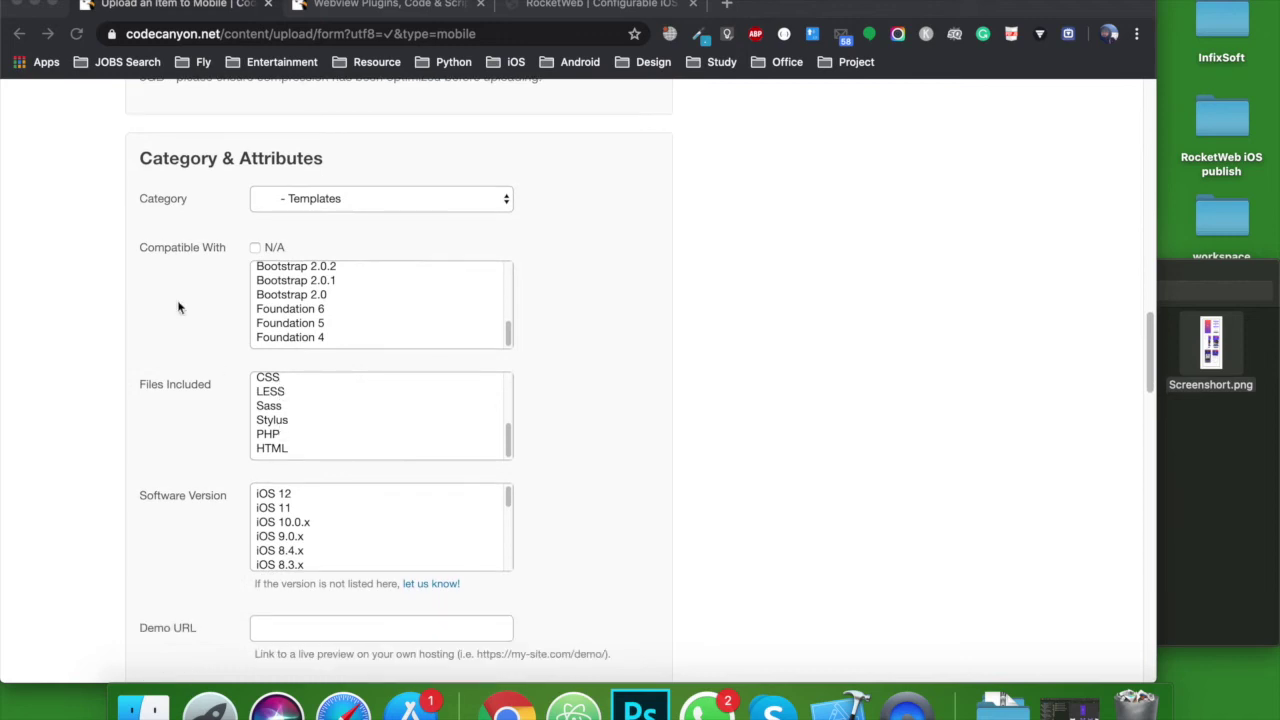
Step: Keep the item category set to iOS > Templates
{"action": "left_click", "coordinate": [311, 197]}
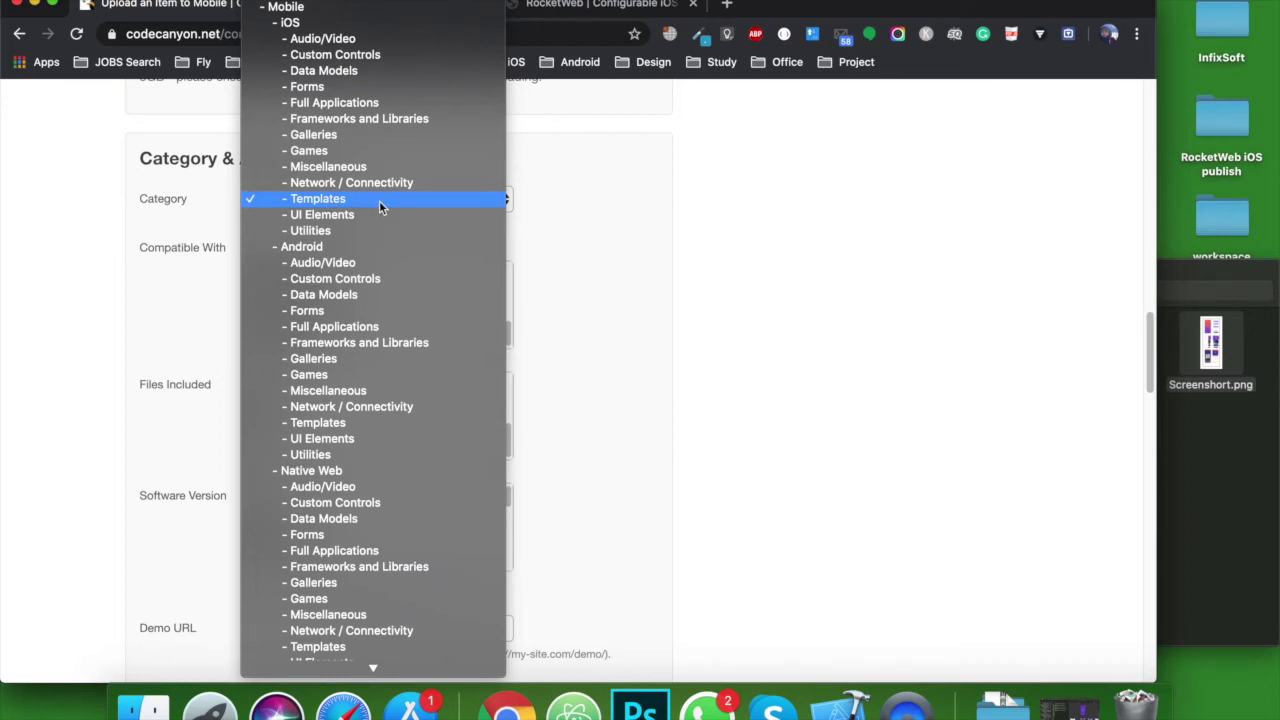
{"action": "left_click", "coordinate": [379, 205]}
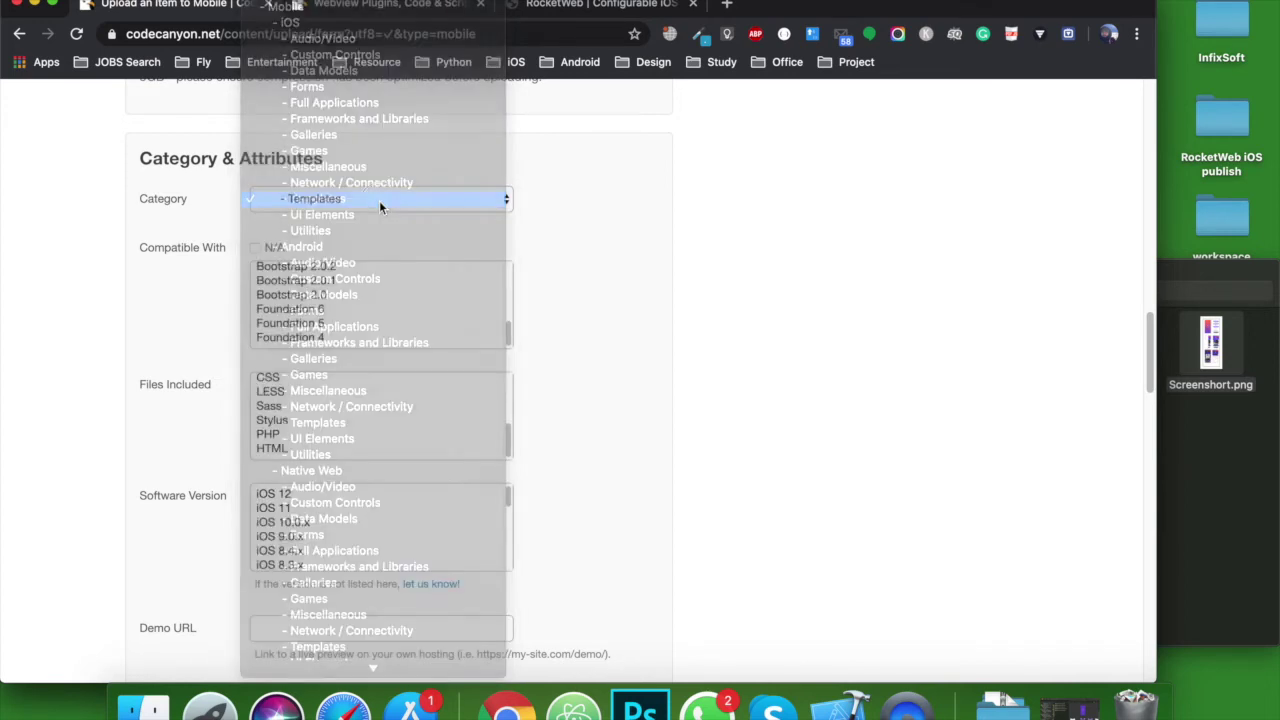
{"action": "scroll", "coordinate": [470, 278], "scroll_direction": "down", "scroll_amount": 1}
{"action": "scroll", "coordinate": [434, 272], "scroll_direction": "up", "scroll_amount": 5}
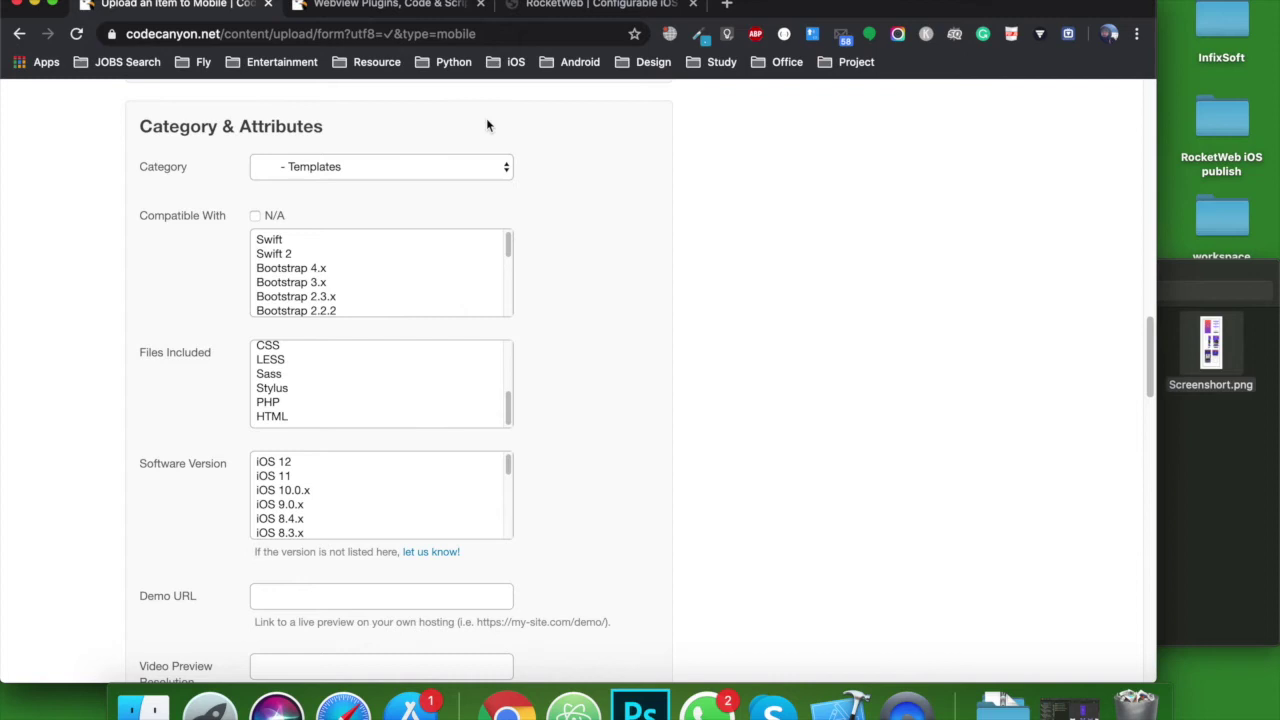
Step: Mark the item compatible with Swift and Swift 2
{"action": "left_click", "coordinate": [287, 241]}
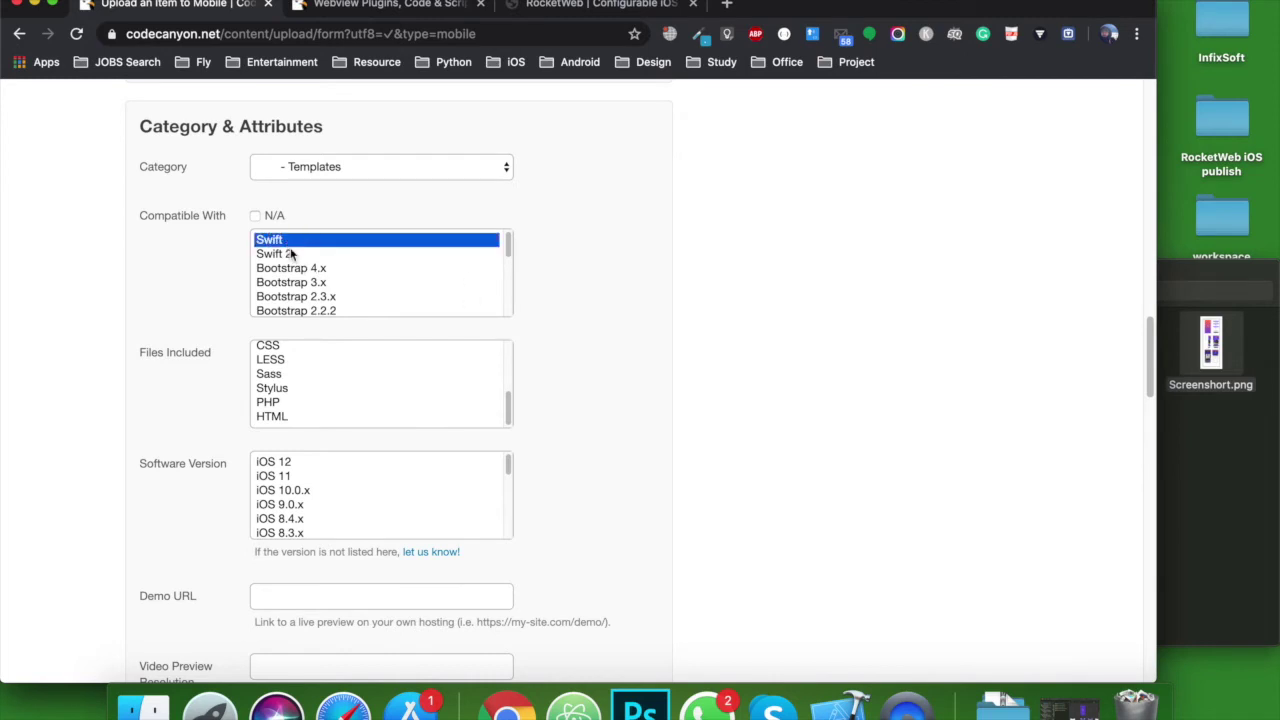
{"action": "left_click", "coordinate": [293, 253], "text": "super"}
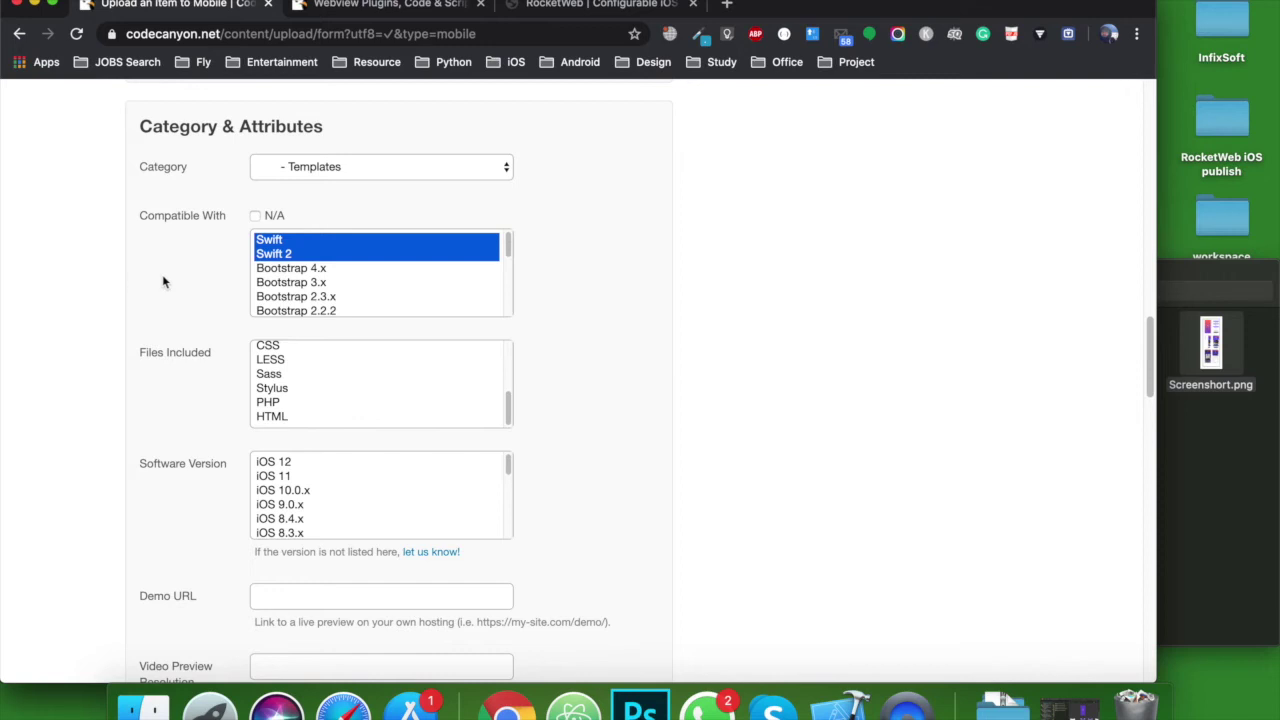
{"action": "scroll", "coordinate": [183, 273], "scroll_direction": "down", "scroll_amount": 1}
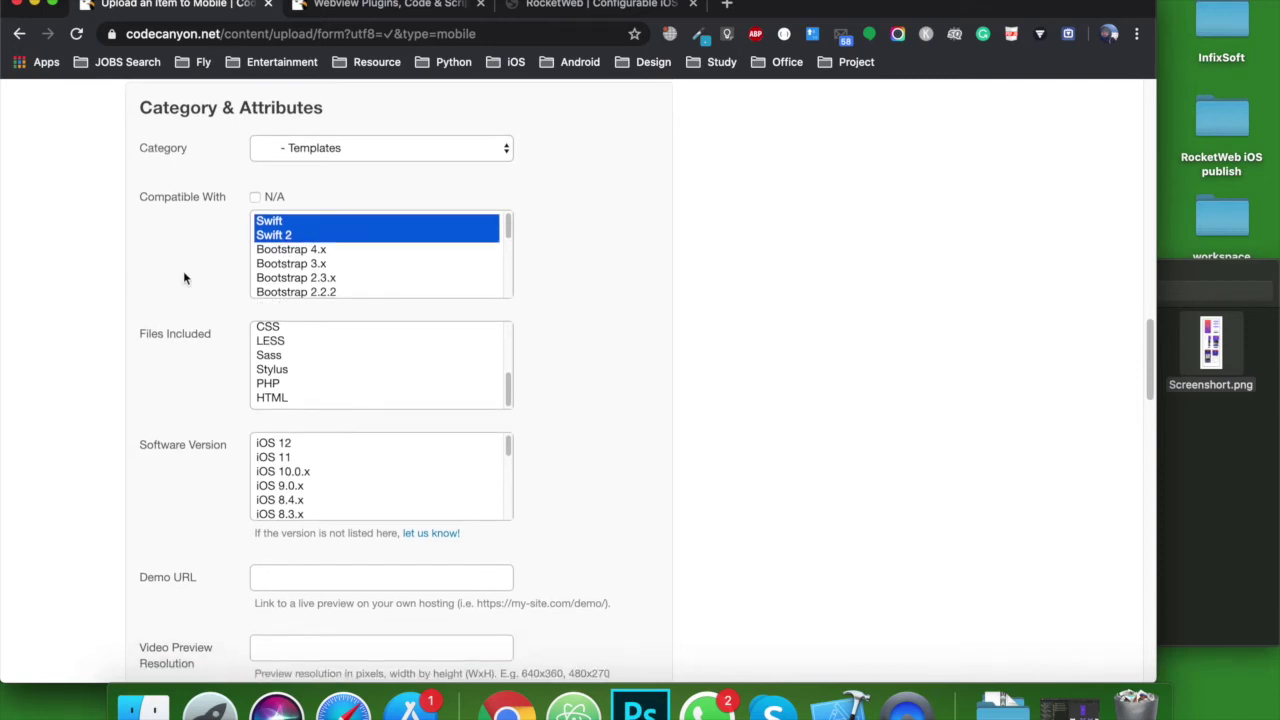
{"action": "scroll", "coordinate": [331, 276], "scroll_direction": "down", "scroll_amount": 5}
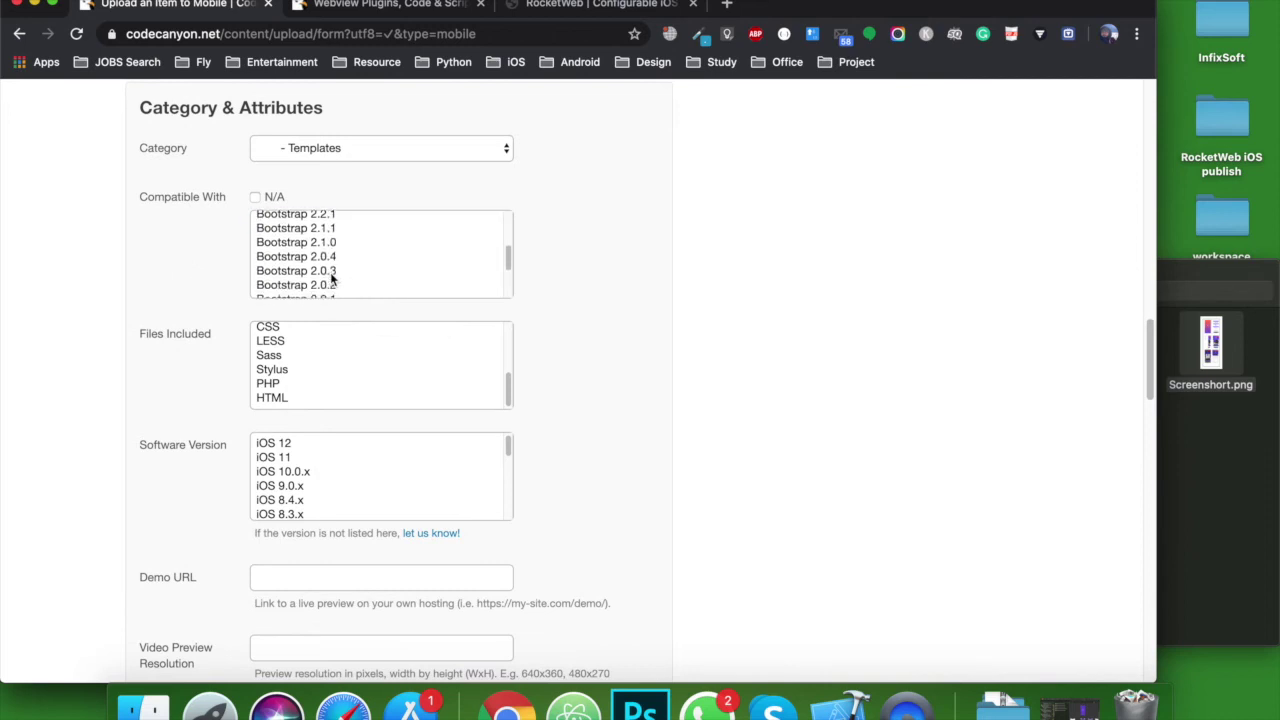
{"action": "scroll", "coordinate": [217, 334], "scroll_direction": "down", "scroll_amount": 2}
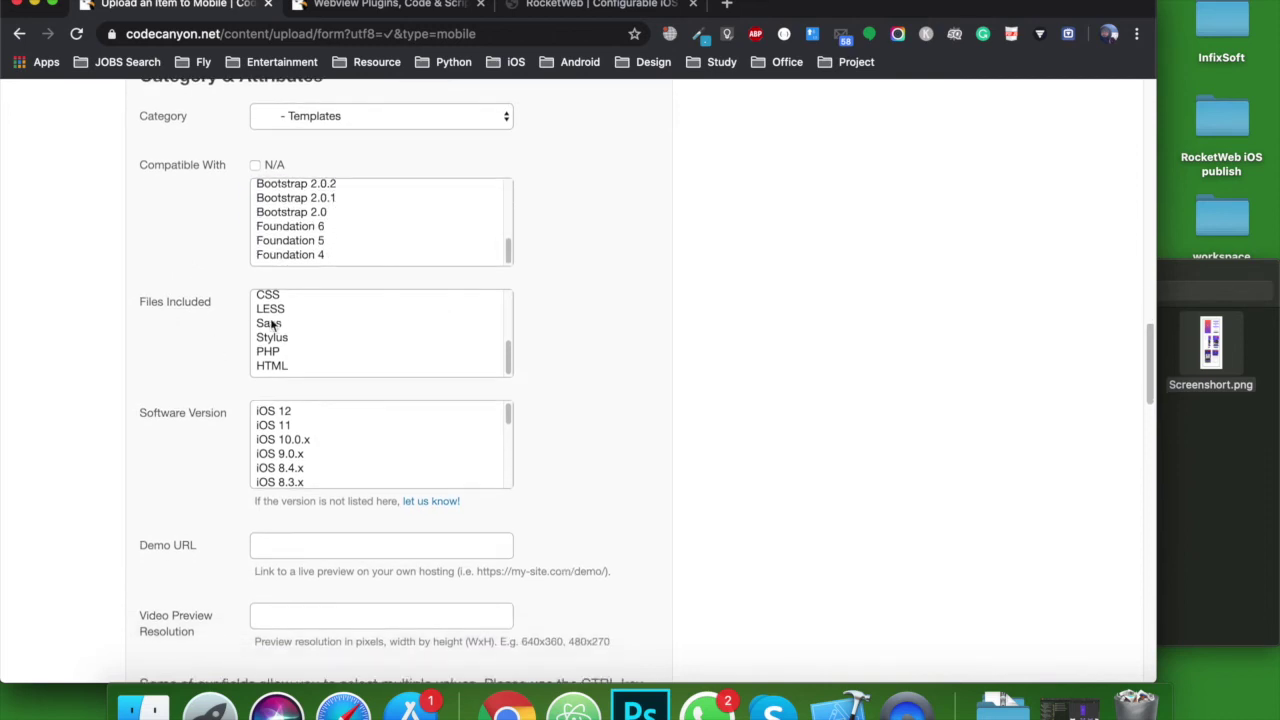
{"action": "scroll", "coordinate": [285, 322], "scroll_direction": "up", "scroll_amount": 3}
{"action": "scroll", "coordinate": [287, 322], "scroll_direction": "up", "scroll_amount": 2}
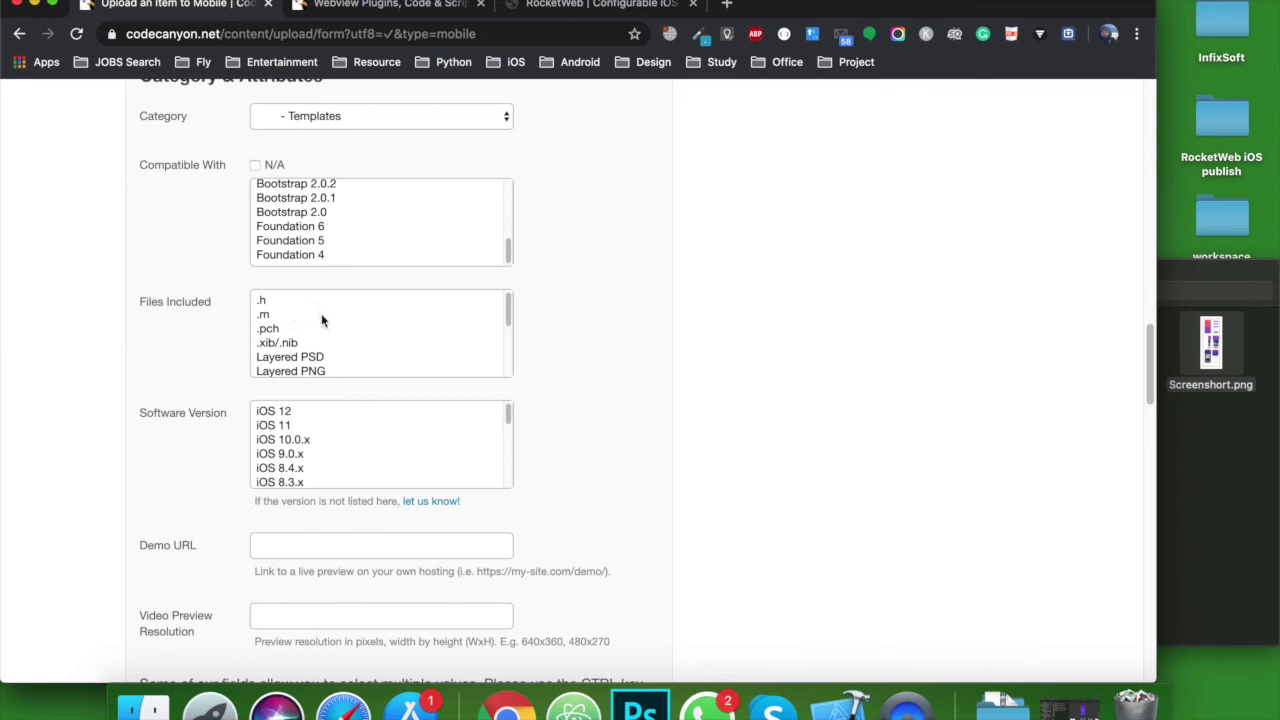
Step: Mark .xib/.nib, JavaScript JS, CSS and HTML as included file types
{"action": "left_click", "coordinate": [288, 342]}
{"action": "scroll", "coordinate": [341, 339], "scroll_direction": "down", "scroll_amount": 3}
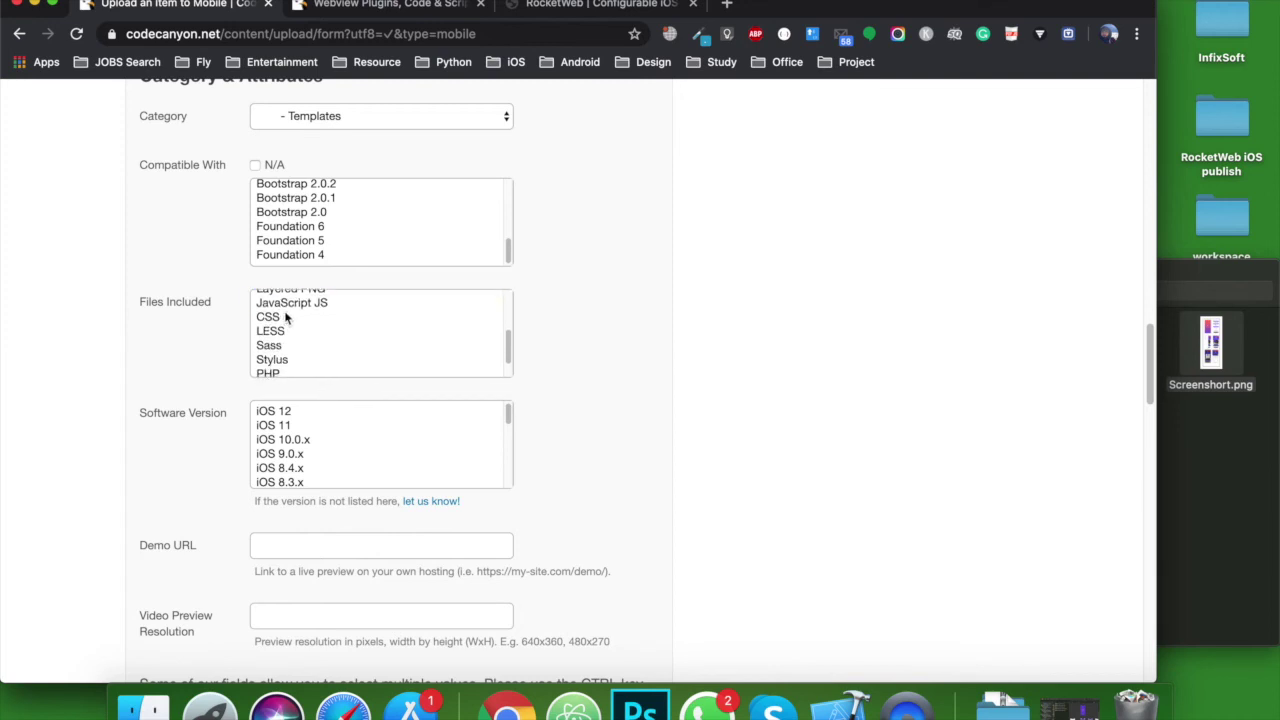
{"action": "left_click", "coordinate": [289, 304]}
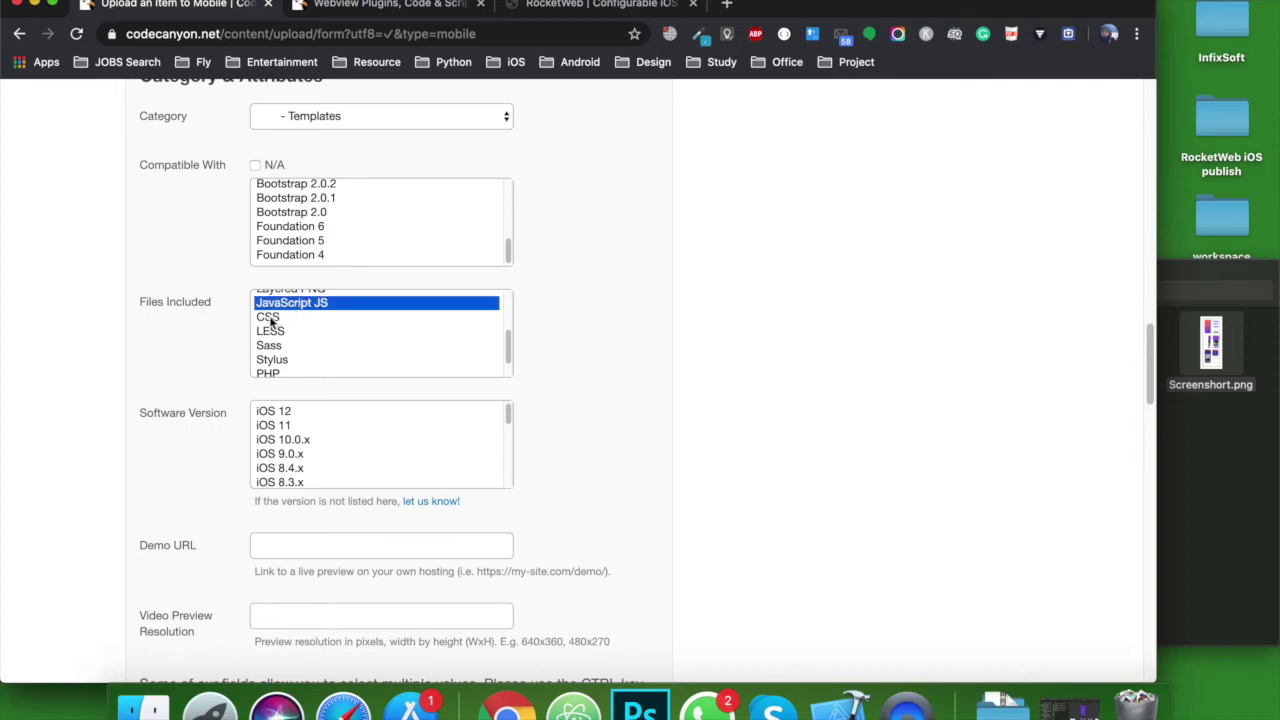
{"action": "left_click", "coordinate": [274, 320], "text": "super"}
{"action": "scroll", "coordinate": [318, 340], "scroll_direction": "down", "scroll_amount": 1}
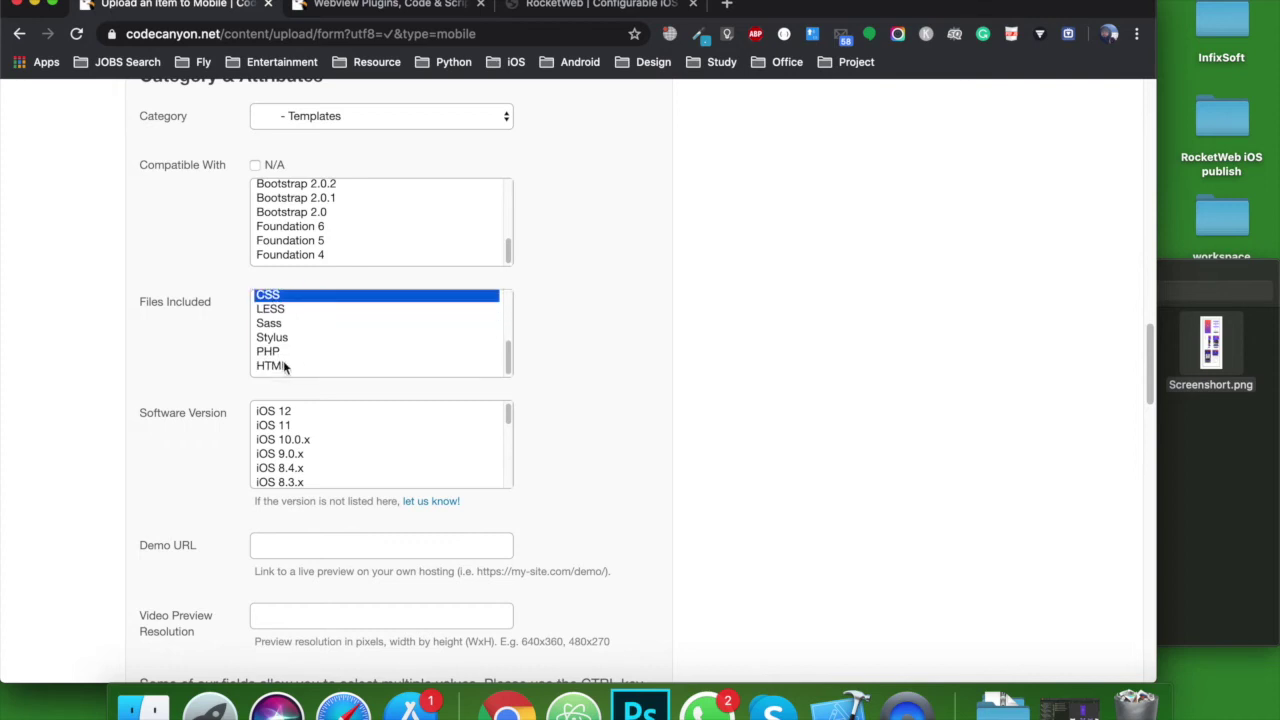
{"action": "left_click", "coordinate": [282, 366], "text": "super"}
{"action": "scroll", "coordinate": [312, 349], "scroll_direction": "up", "scroll_amount": 3}
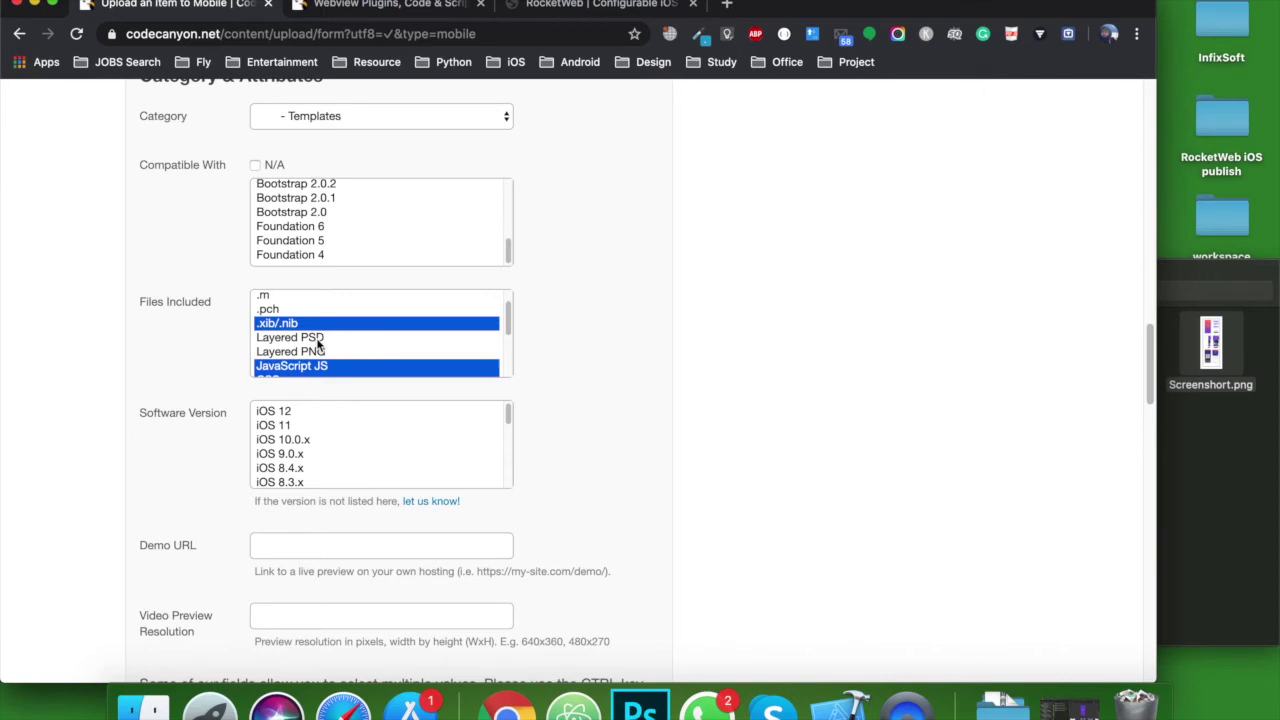
{"action": "scroll", "coordinate": [182, 388], "scroll_direction": "down", "scroll_amount": 2}
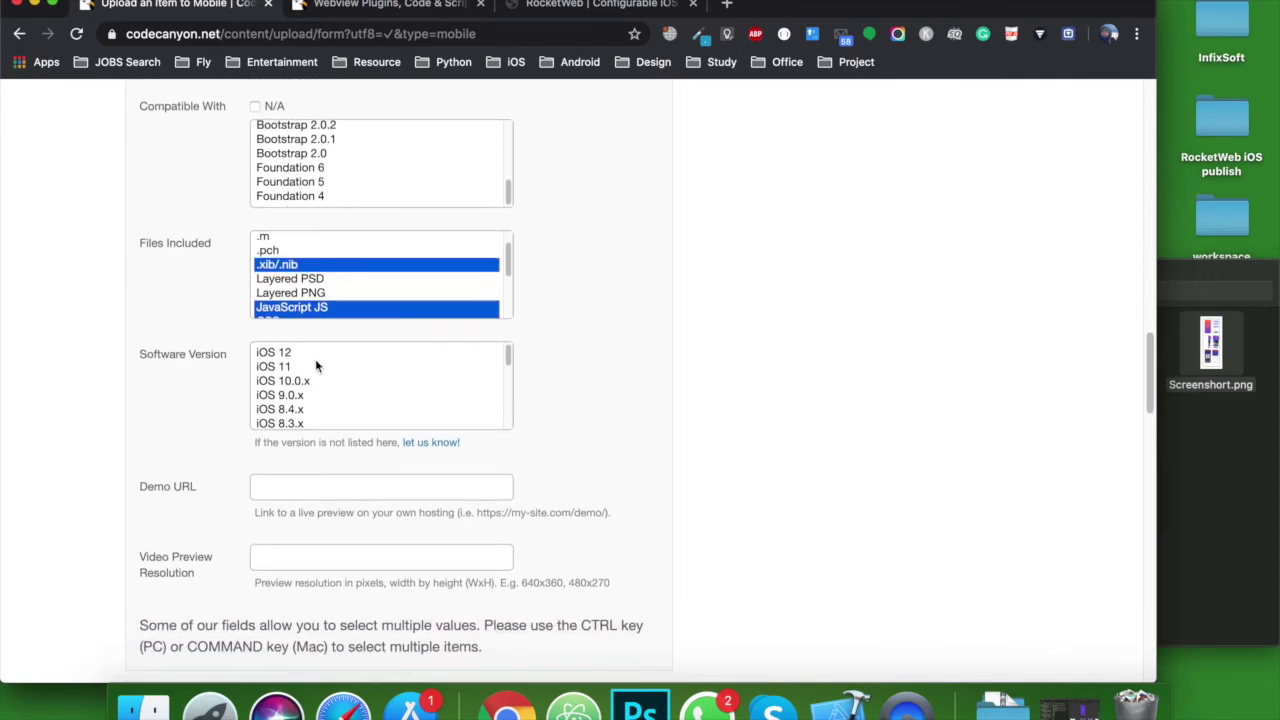
{"action": "scroll", "coordinate": [328, 376], "scroll_direction": "down", "scroll_amount": 1}
{"action": "scroll", "coordinate": [310, 374], "scroll_direction": "up", "scroll_amount": 1}
Step: Select supported software versions from iOS 12 down through iOS 7.0.x
{"action": "left_click", "coordinate": [299, 352]}
{"action": "scroll", "coordinate": [300, 356], "scroll_direction": "up", "scroll_amount": 1}
{"action": "scroll", "coordinate": [304, 362], "scroll_direction": "down", "scroll_amount": 3}
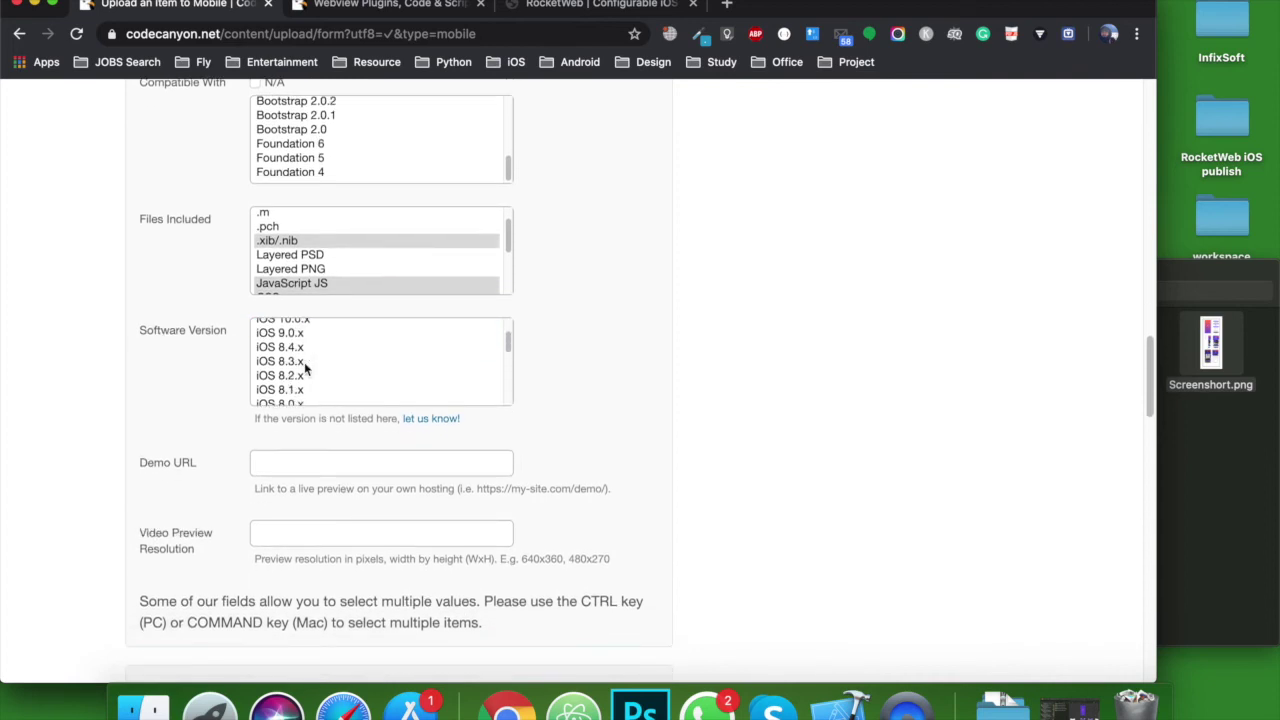
{"action": "scroll", "coordinate": [305, 368], "scroll_direction": "down", "scroll_amount": 5}
{"action": "scroll", "coordinate": [304, 362], "scroll_direction": "up", "scroll_amount": 3}
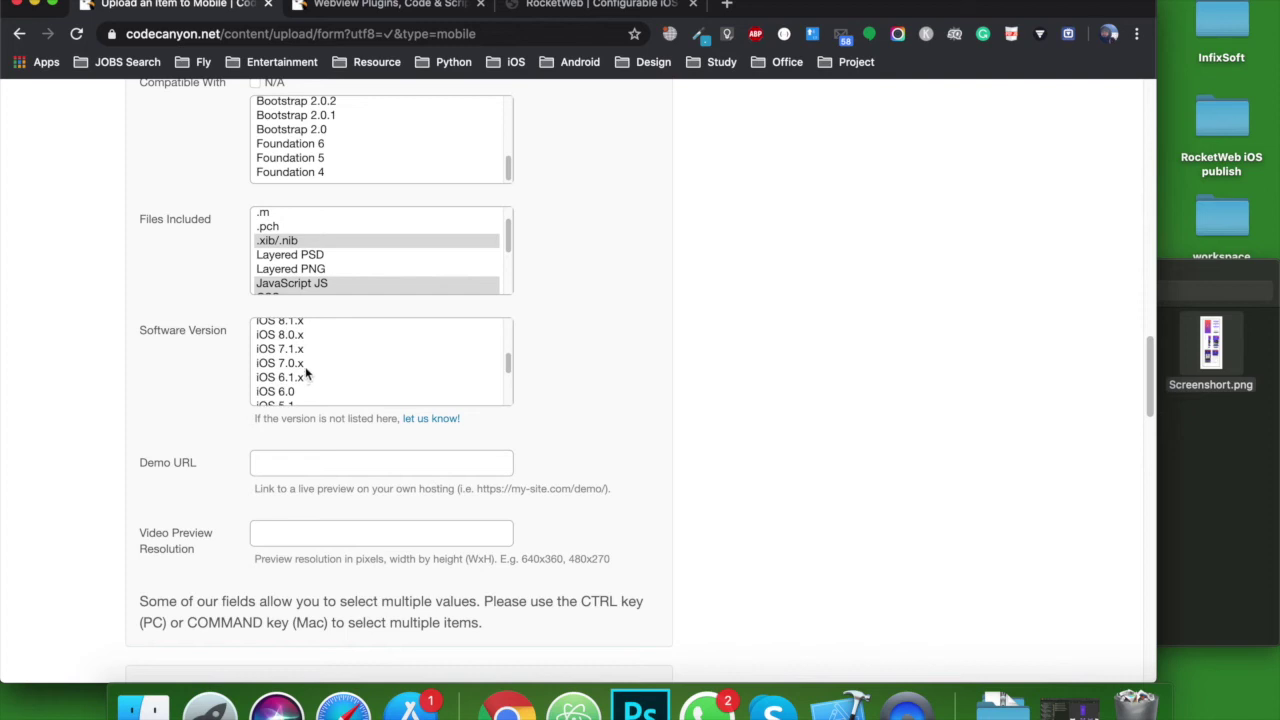
{"action": "left_click", "coordinate": [301, 363], "text": "shift"}
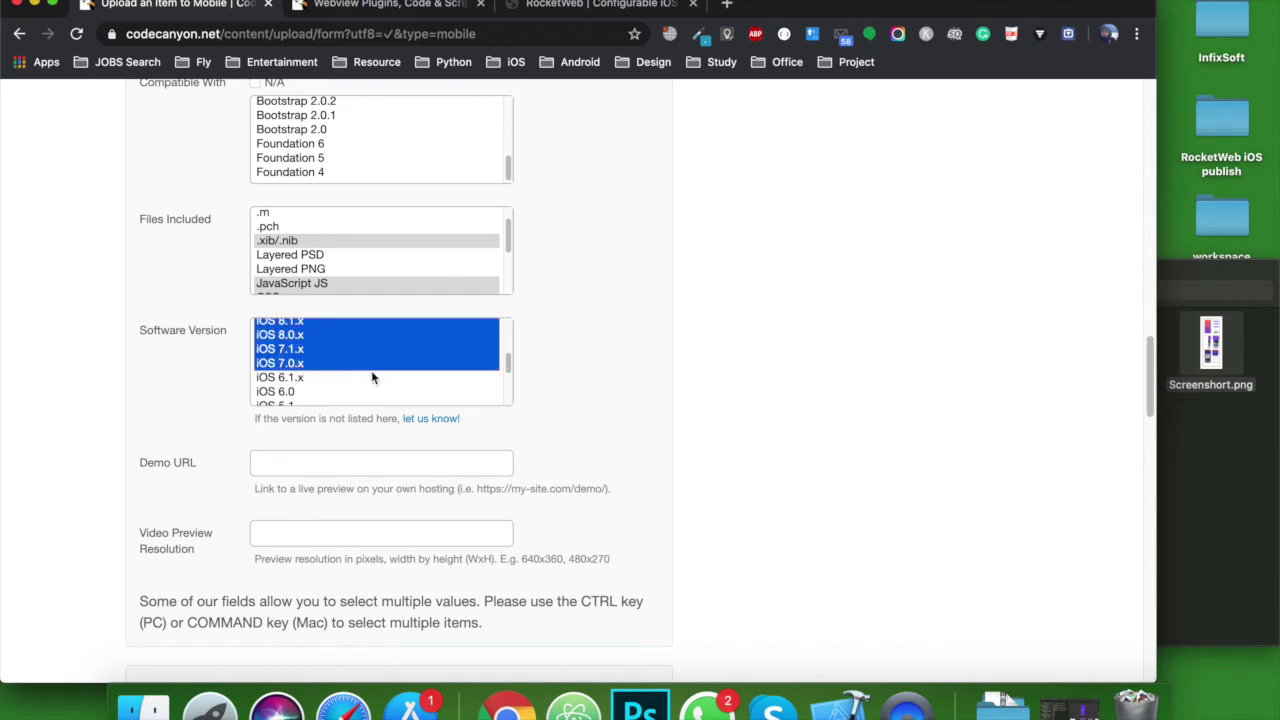
{"action": "scroll", "coordinate": [598, 377], "scroll_direction": "down", "scroll_amount": 3}
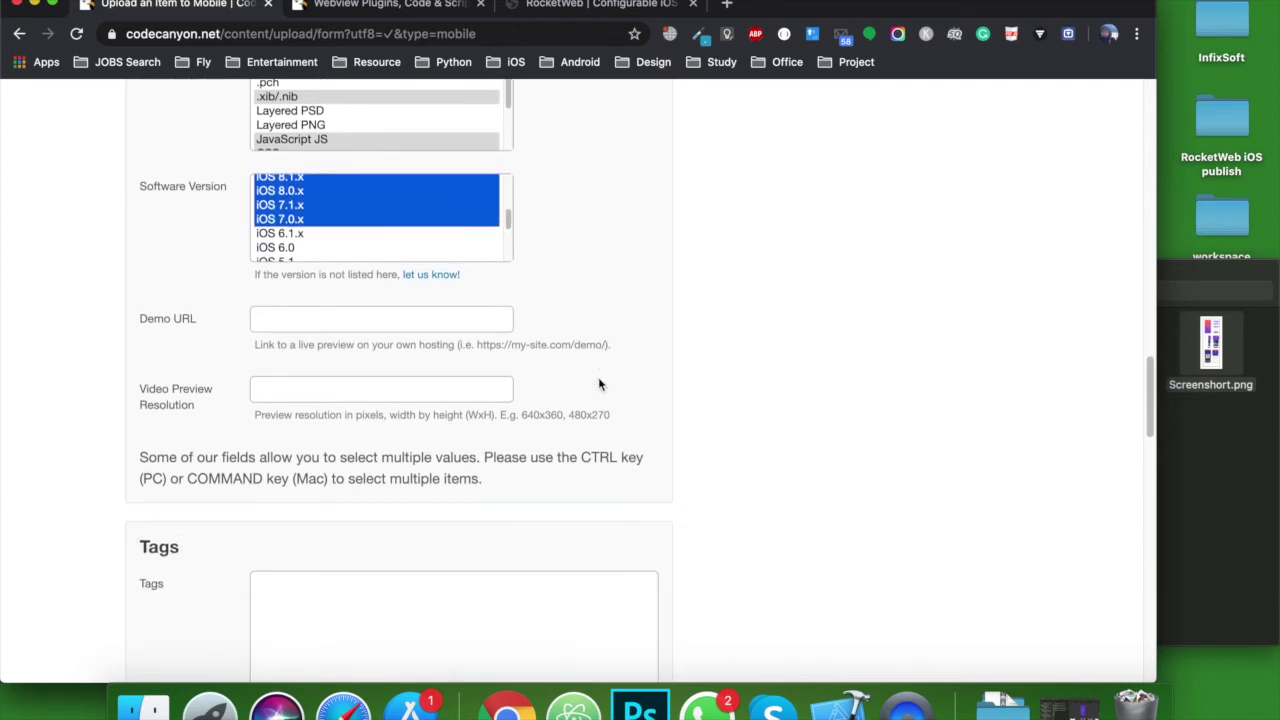
{"action": "scroll", "coordinate": [497, 379], "scroll_direction": "down", "scroll_amount": 1}
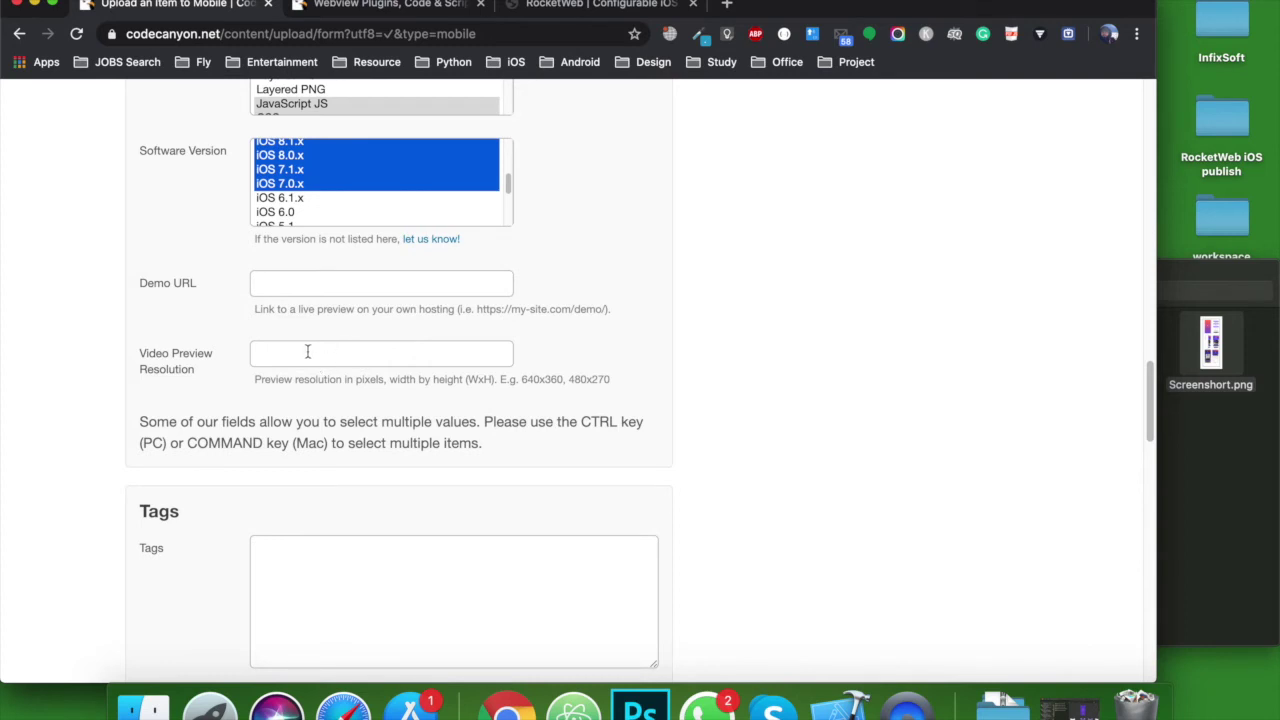
{"action": "scroll", "coordinate": [620, 390], "scroll_direction": "down", "scroll_amount": 1}
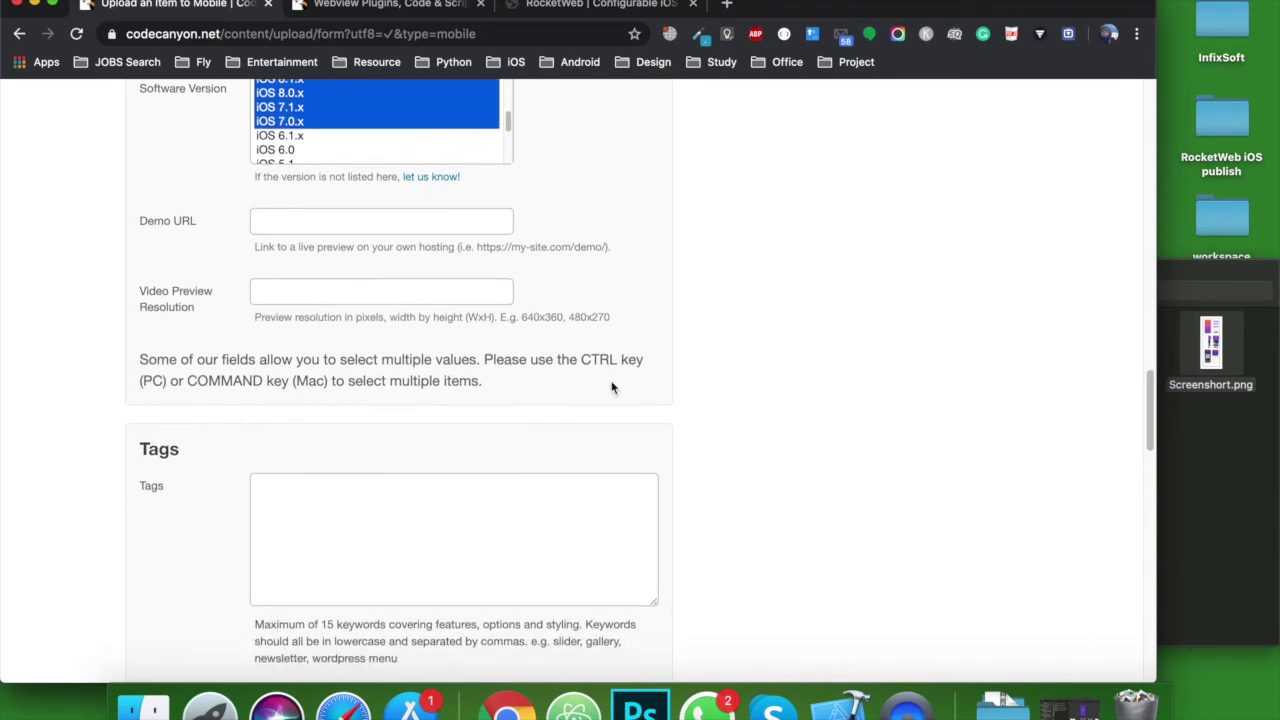
{"action": "scroll", "coordinate": [665, 315], "scroll_direction": "down", "scroll_amount": 3}
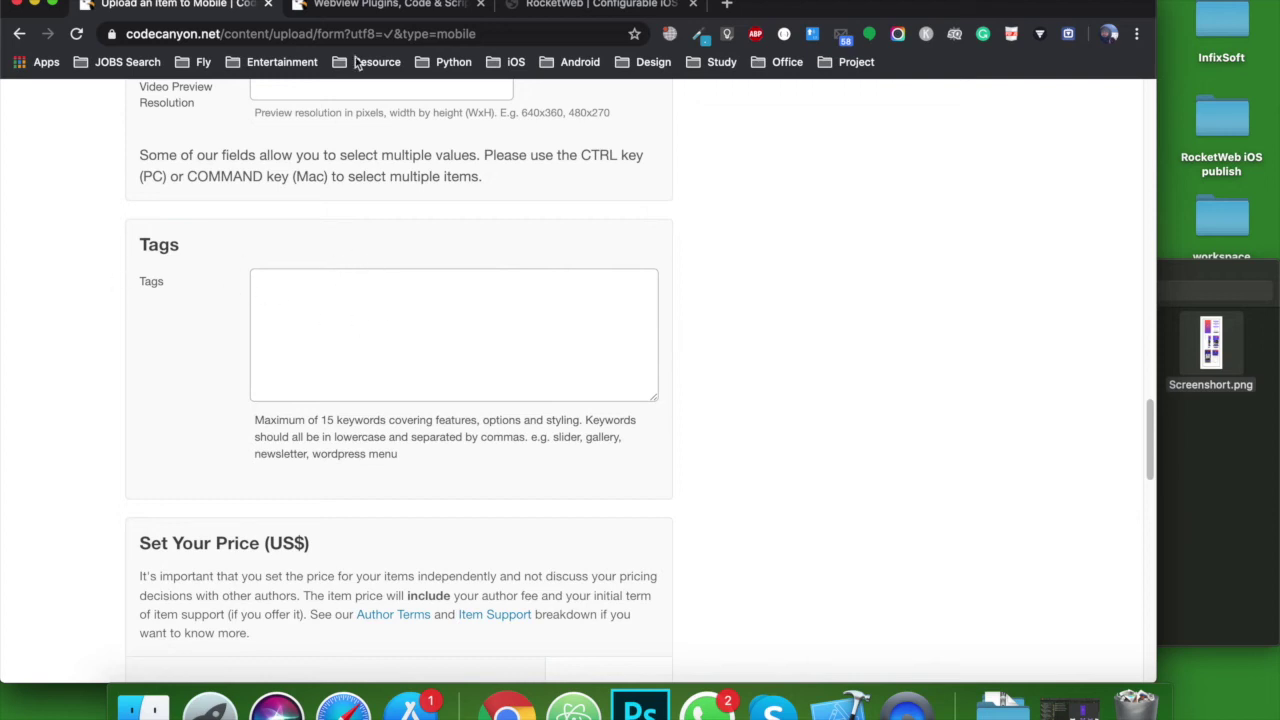
Step: View the RocketWeb Android WebView item page's tags, then return to the upload form
{"action": "left_click", "coordinate": [385, 14]}
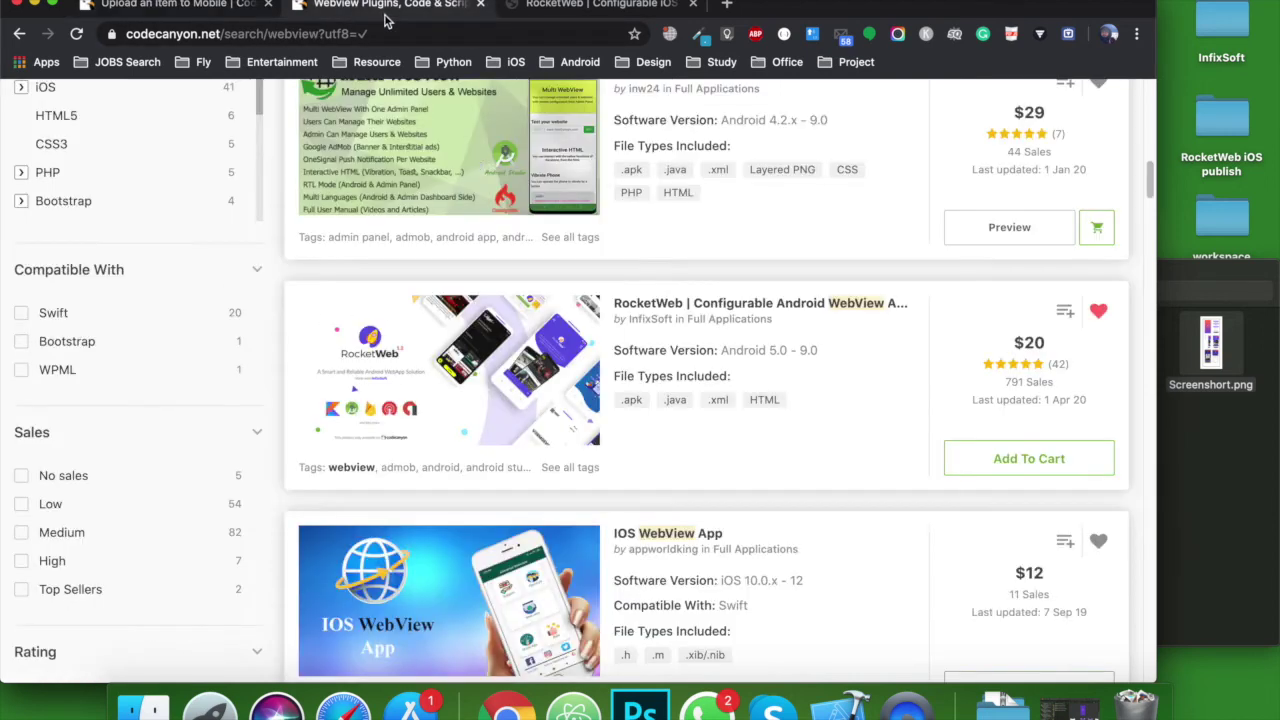
{"action": "left_click", "coordinate": [707, 303]}
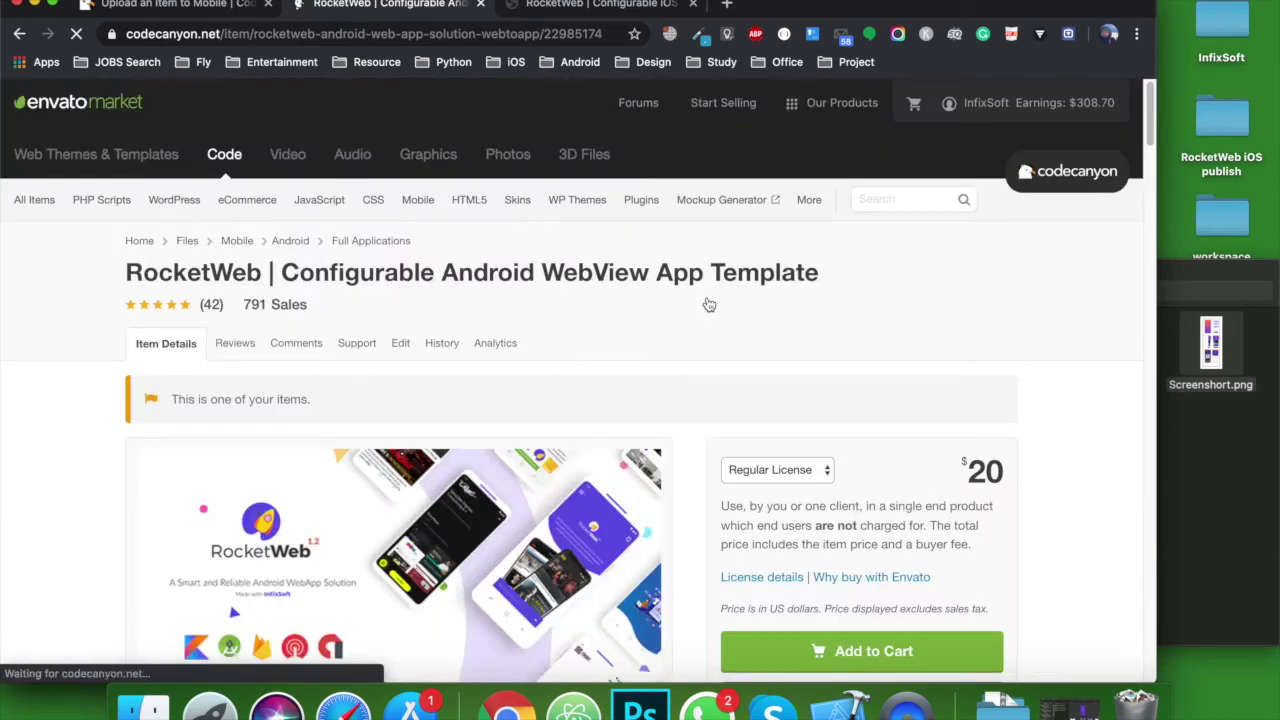
{"action": "scroll", "coordinate": [712, 304], "scroll_direction": "down", "scroll_amount": 20}
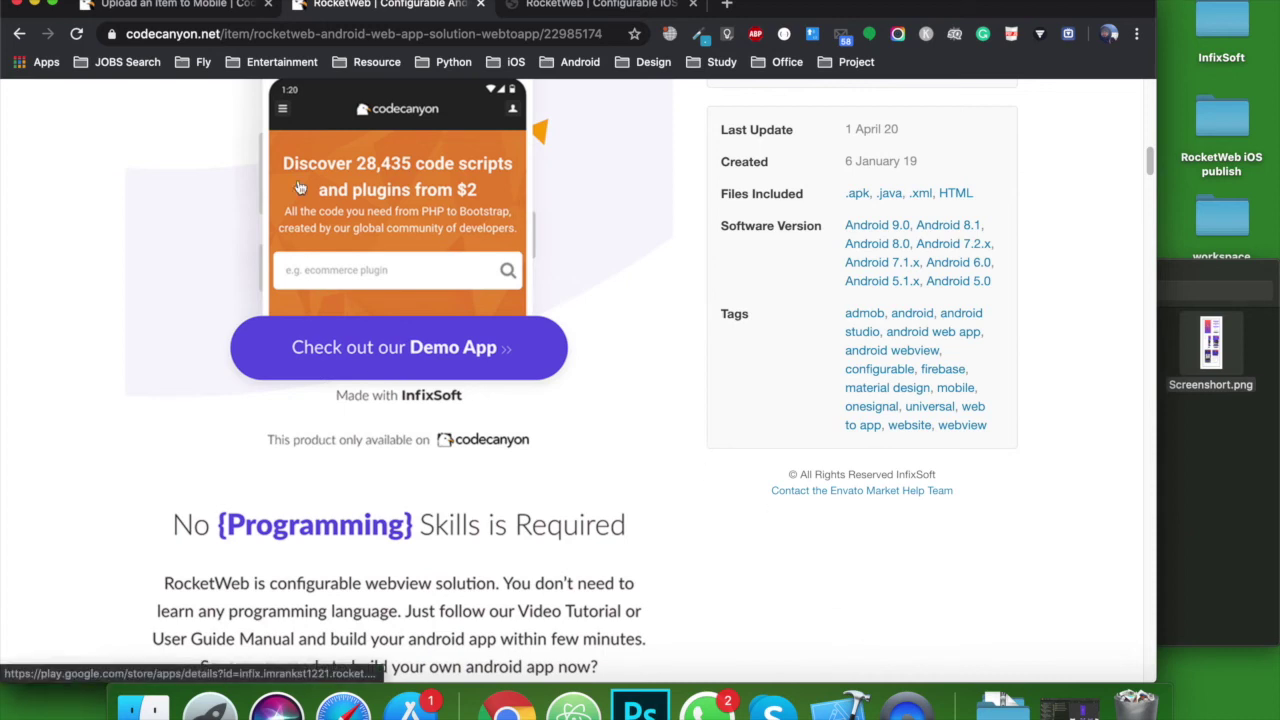
{"action": "left_click", "coordinate": [180, 5]}
Step: Copy the keyword line from the RoketWeb info note in the publish folder, then close it
{"action": "left_click", "coordinate": [1239, 515]}
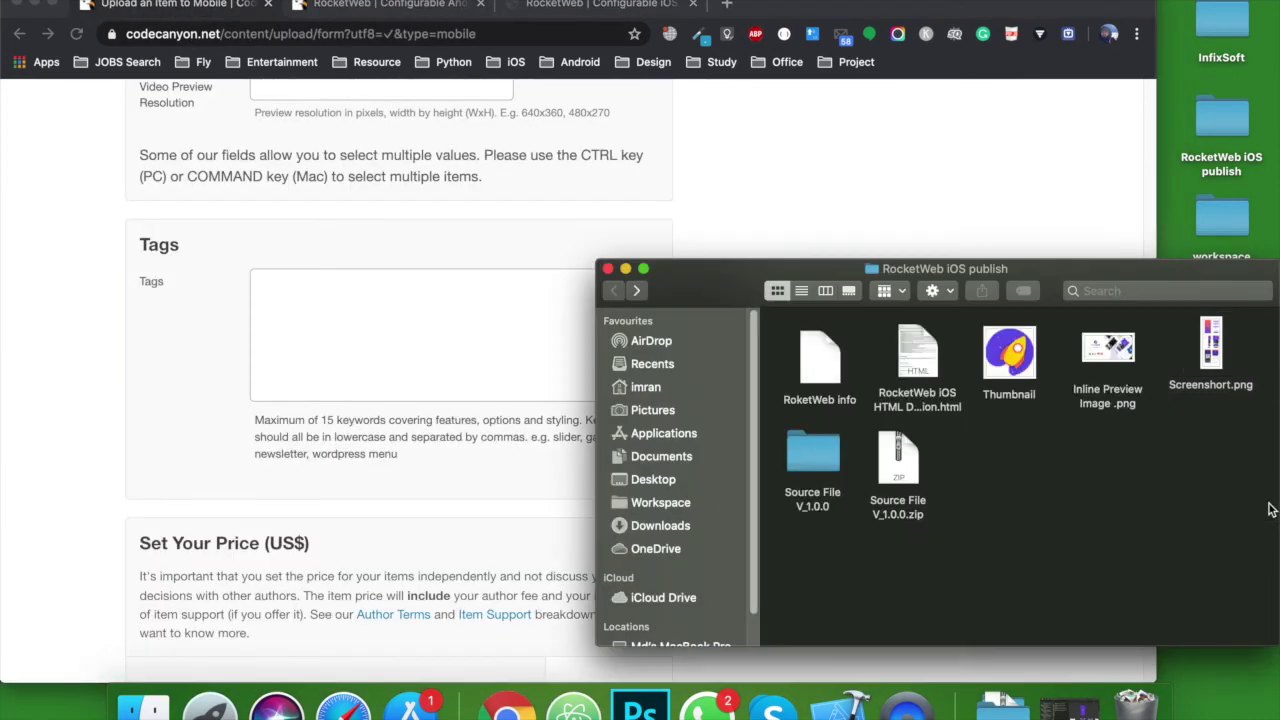
{"action": "double_click", "coordinate": [817, 358]}
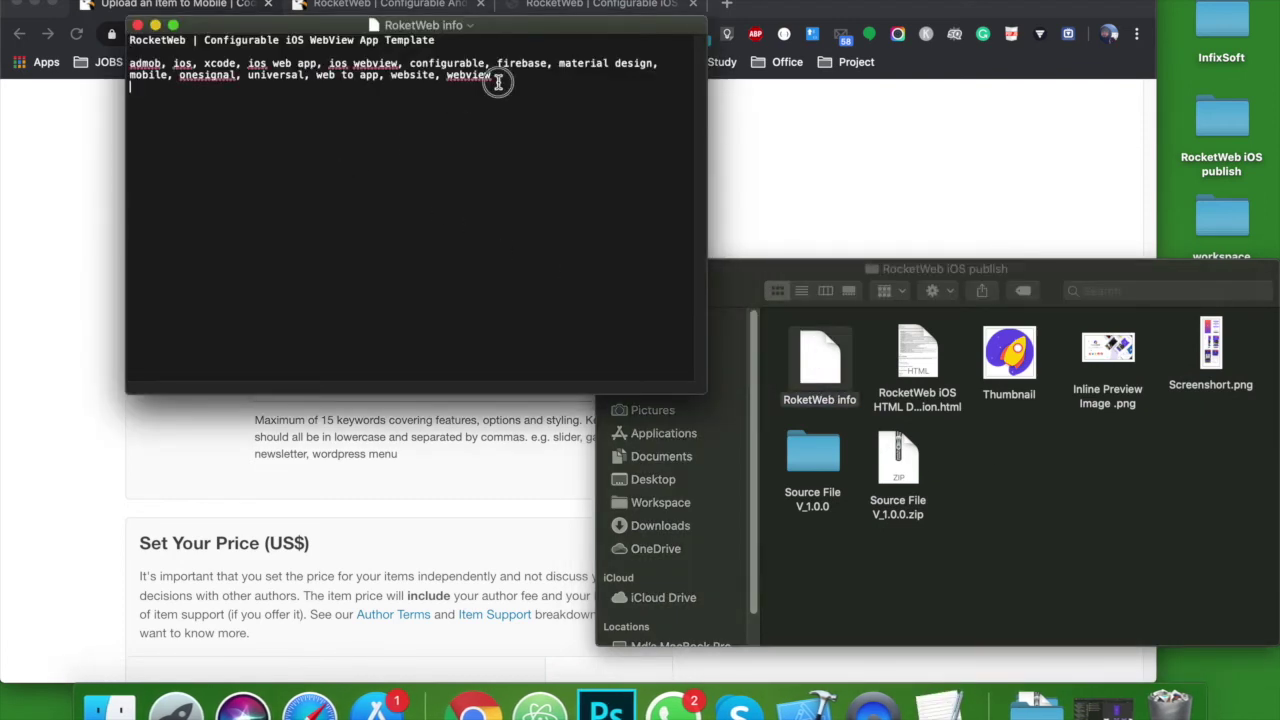
{"action": "left_click_drag", "start_coordinate": [497, 80], "coordinate": [117, 68]}
{"action": "key", "text": "super+c"}
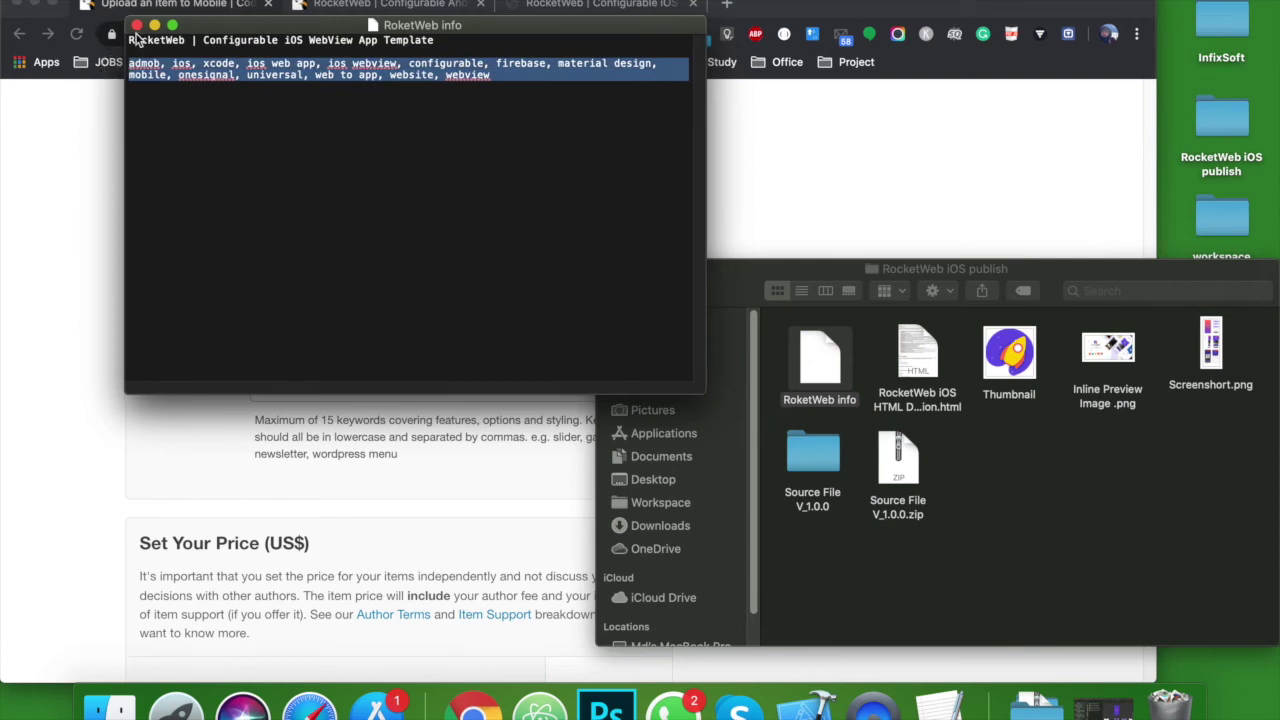
{"action": "left_click", "coordinate": [136, 25]}
Step: Paste the keywords admob through webview into Tags without a trailing line break, keeping admob unchanged
{"action": "left_click", "coordinate": [355, 306]}
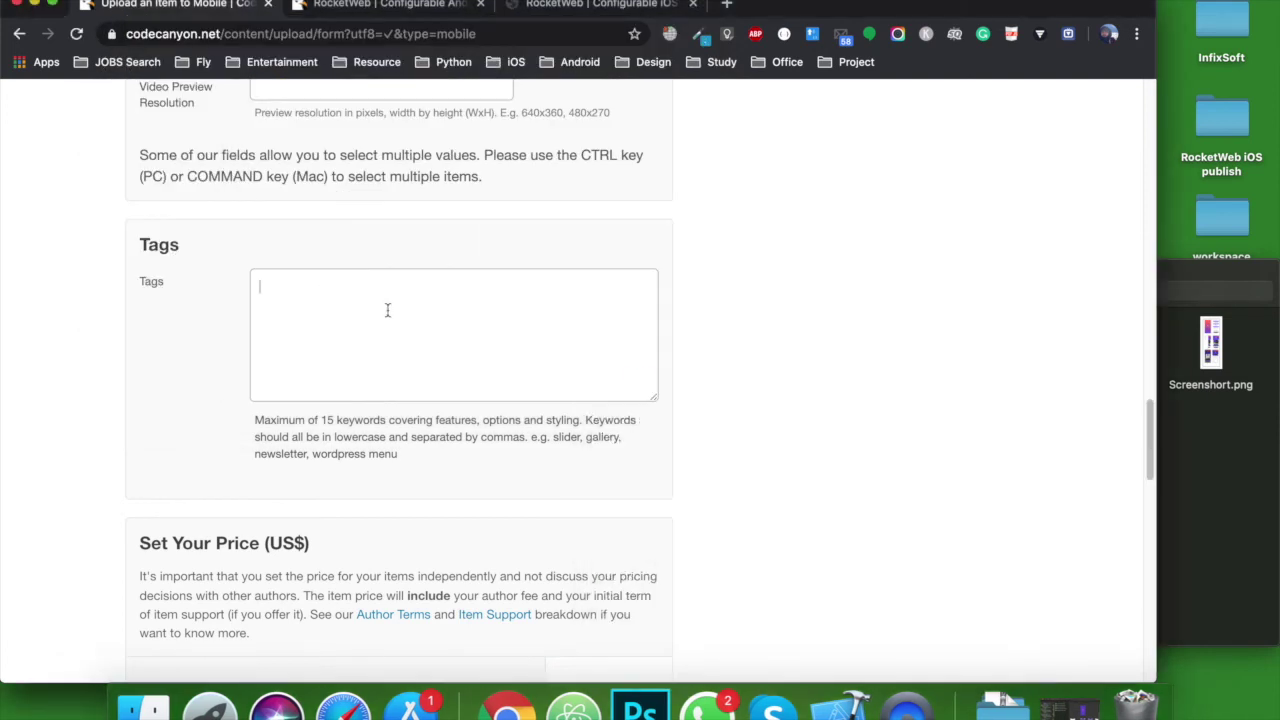
{"action": "key", "text": "super+v"}
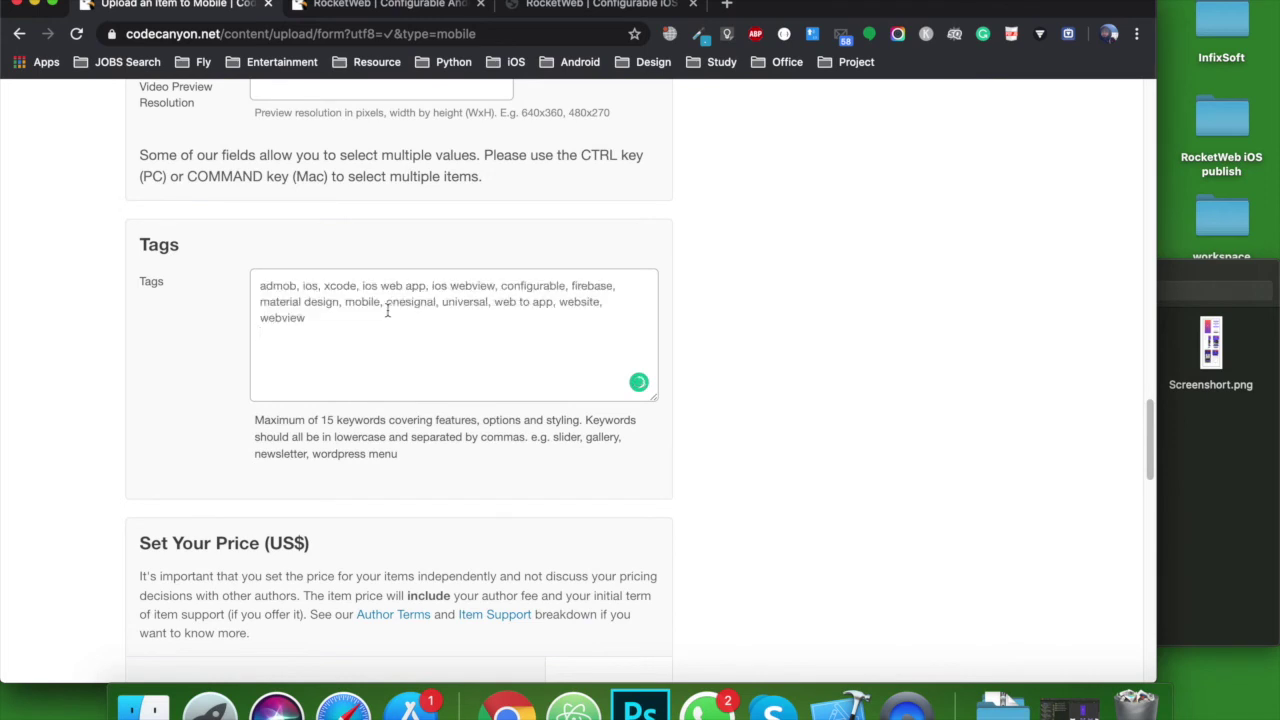
{"action": "key", "text": "BackSpace"}
{"action": "right_click", "coordinate": [270, 290]}
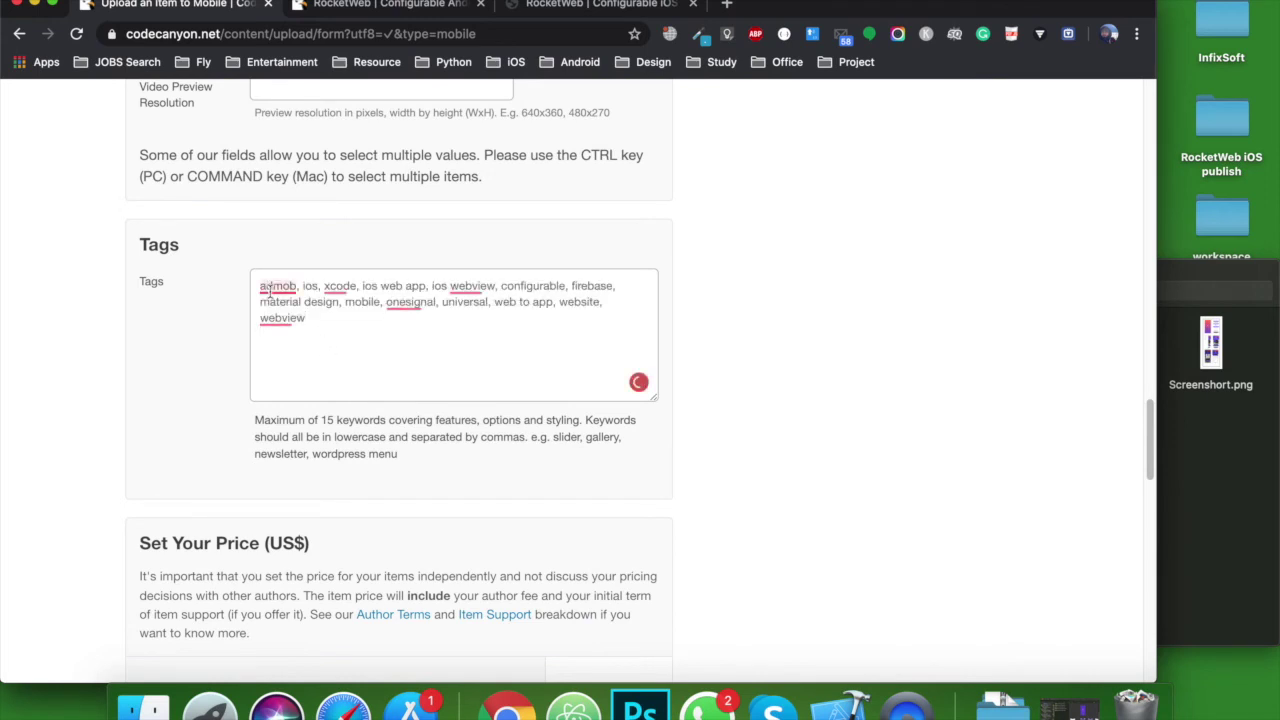
{"action": "left_click", "coordinate": [202, 316]}
{"action": "right_click", "coordinate": [292, 288]}
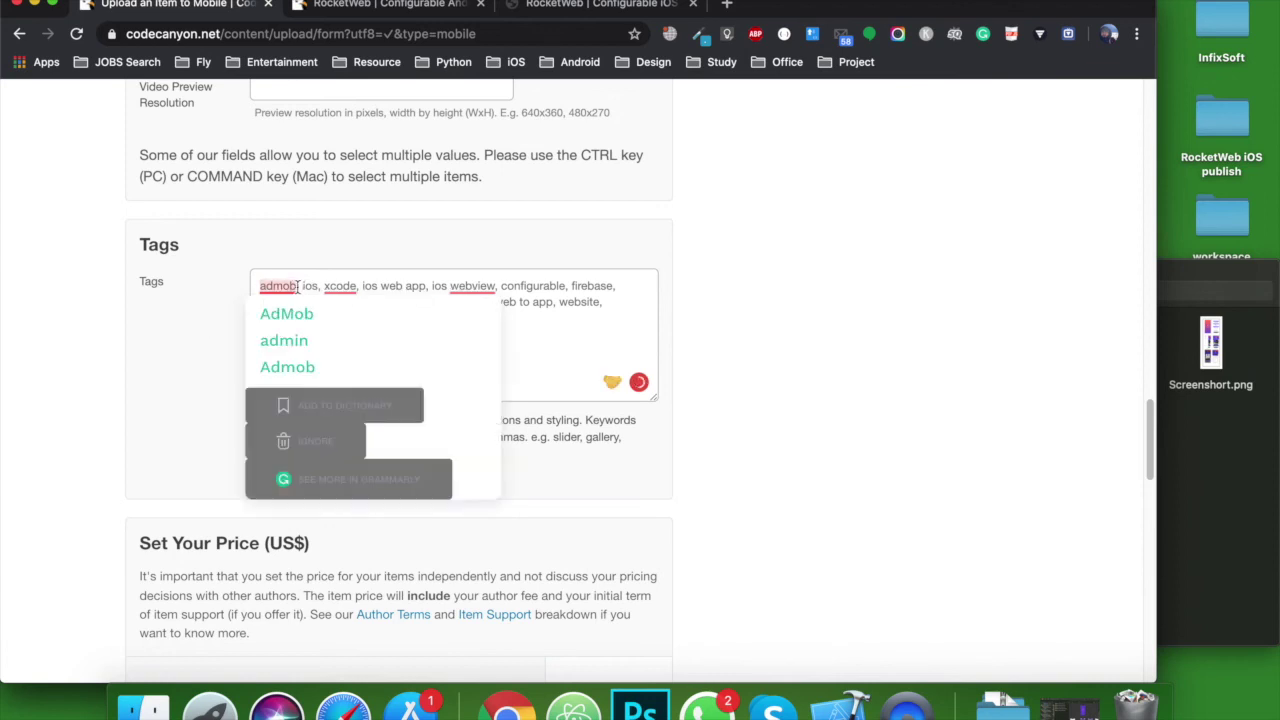
{"action": "left_click", "coordinate": [643, 308]}
{"action": "scroll", "coordinate": [814, 292], "scroll_direction": "down", "scroll_amount": 5}
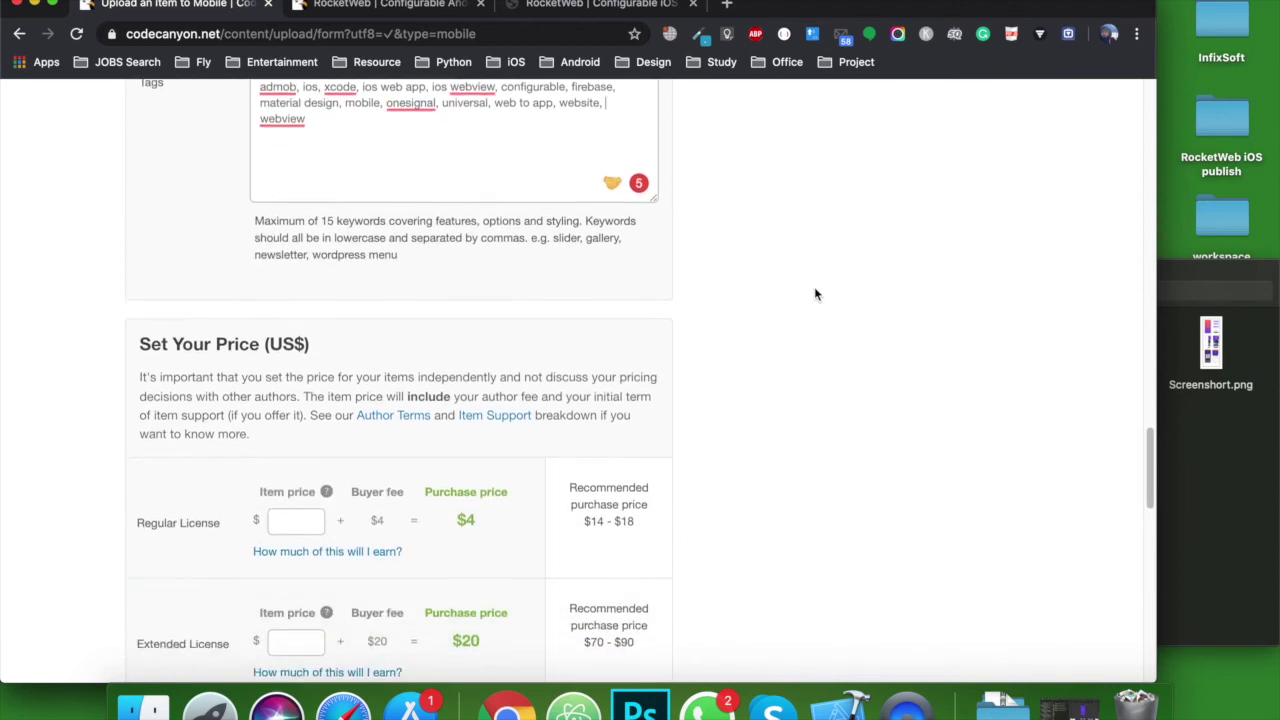
{"action": "scroll", "coordinate": [814, 292], "scroll_direction": "down", "scroll_amount": 2}
Step: Check the 'Use in an end product that's sold' row on the Standard Licenses page, then return
{"action": "left_click", "coordinate": [158, 379]}
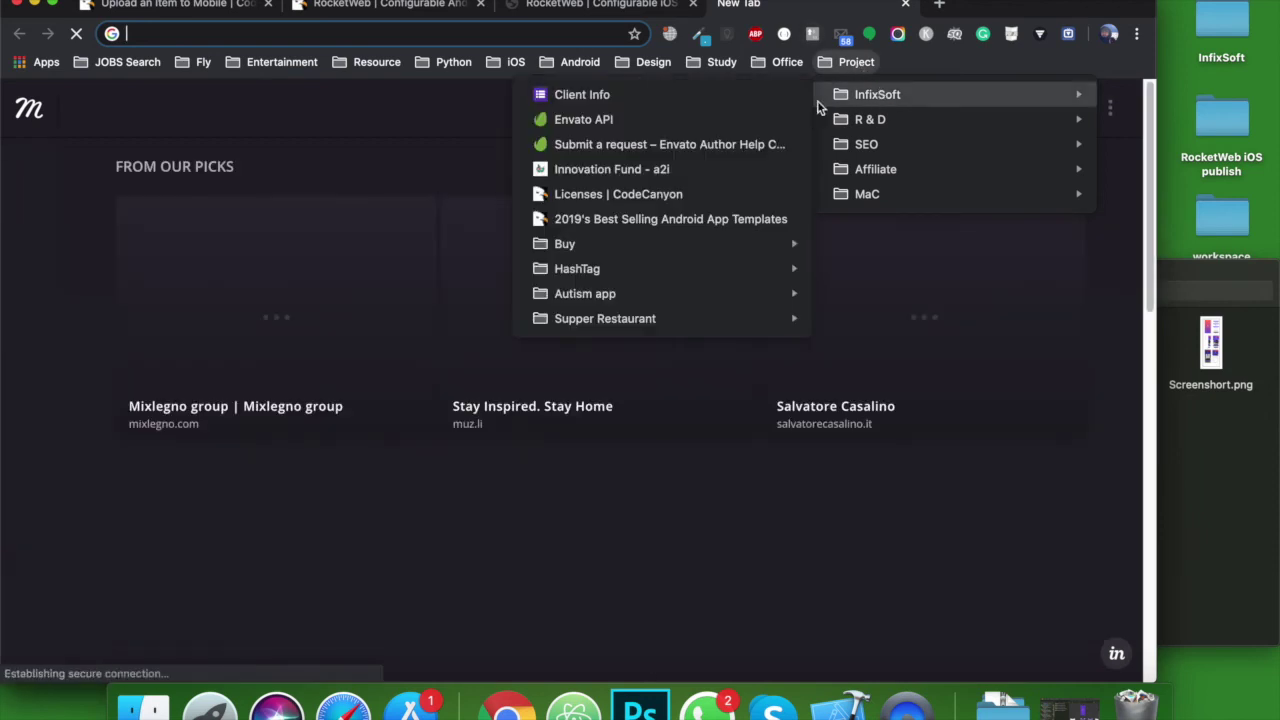
{"action": "left_click", "coordinate": [705, 198]}
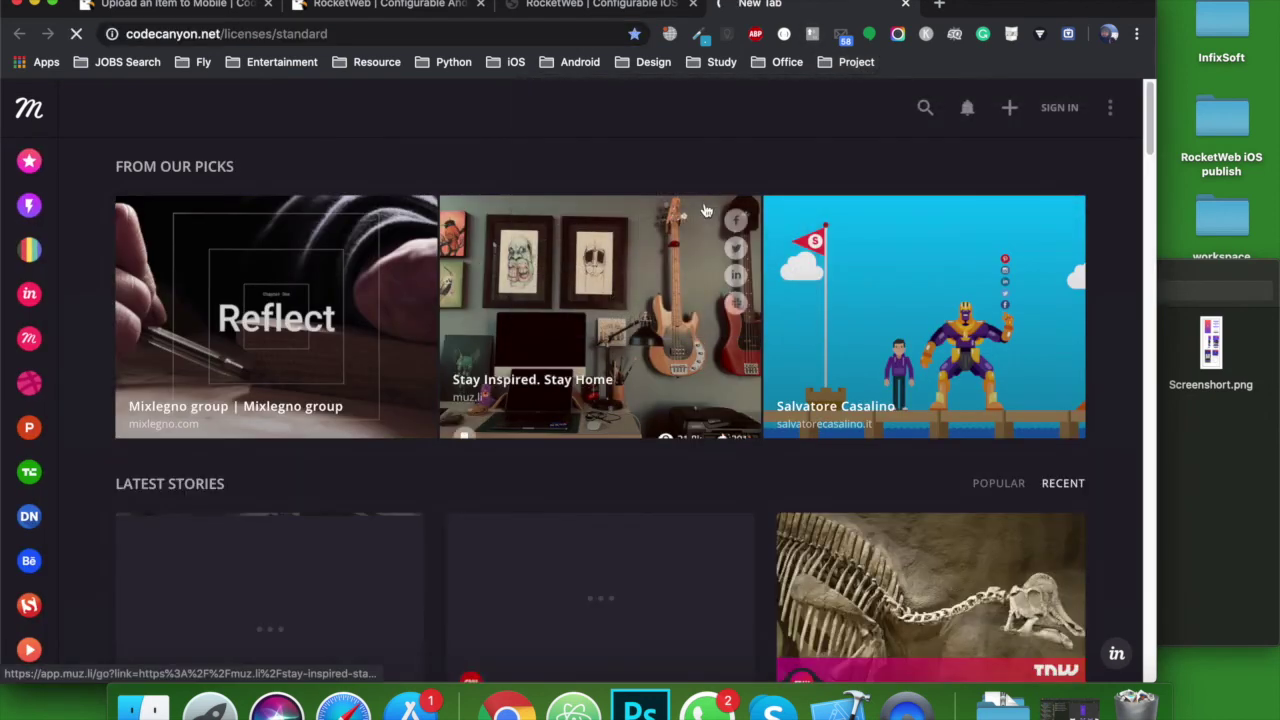
{"action": "scroll", "coordinate": [330, 358], "scroll_direction": "down", "scroll_amount": 3}
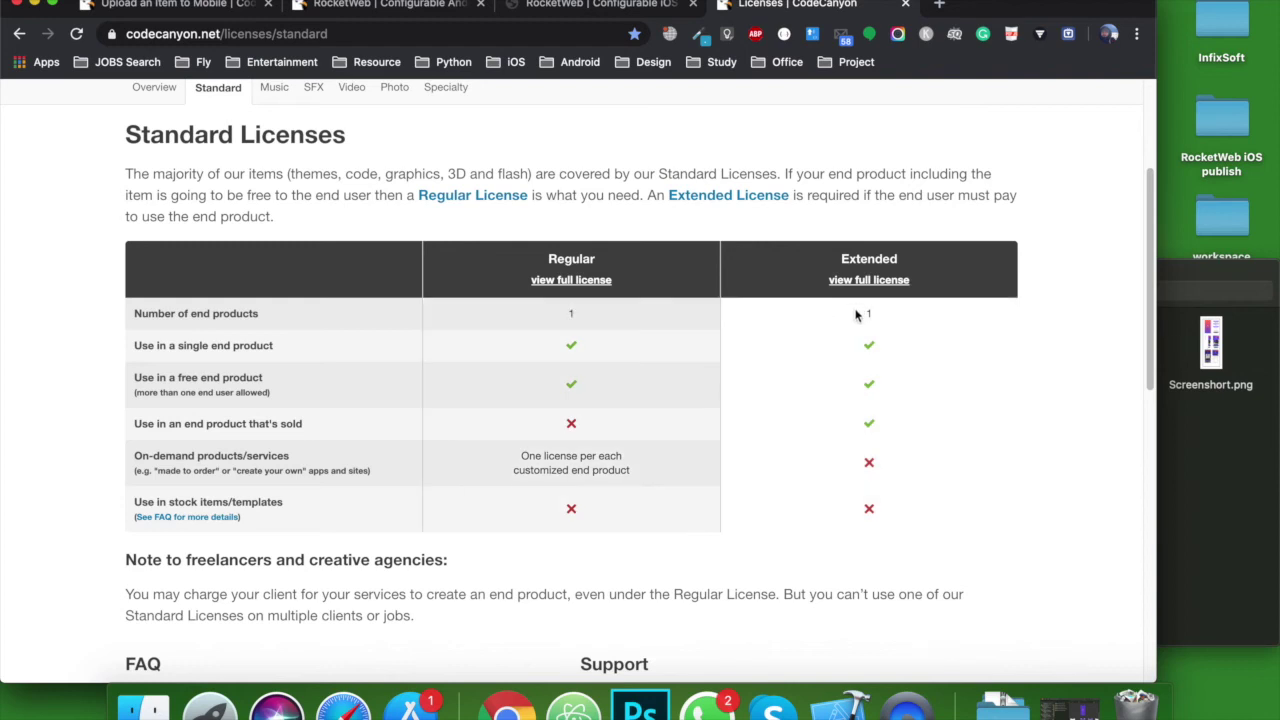
{"action": "left_click", "coordinate": [135, 426]}
{"action": "left_click_drag", "start_coordinate": [135, 426], "coordinate": [307, 424]}
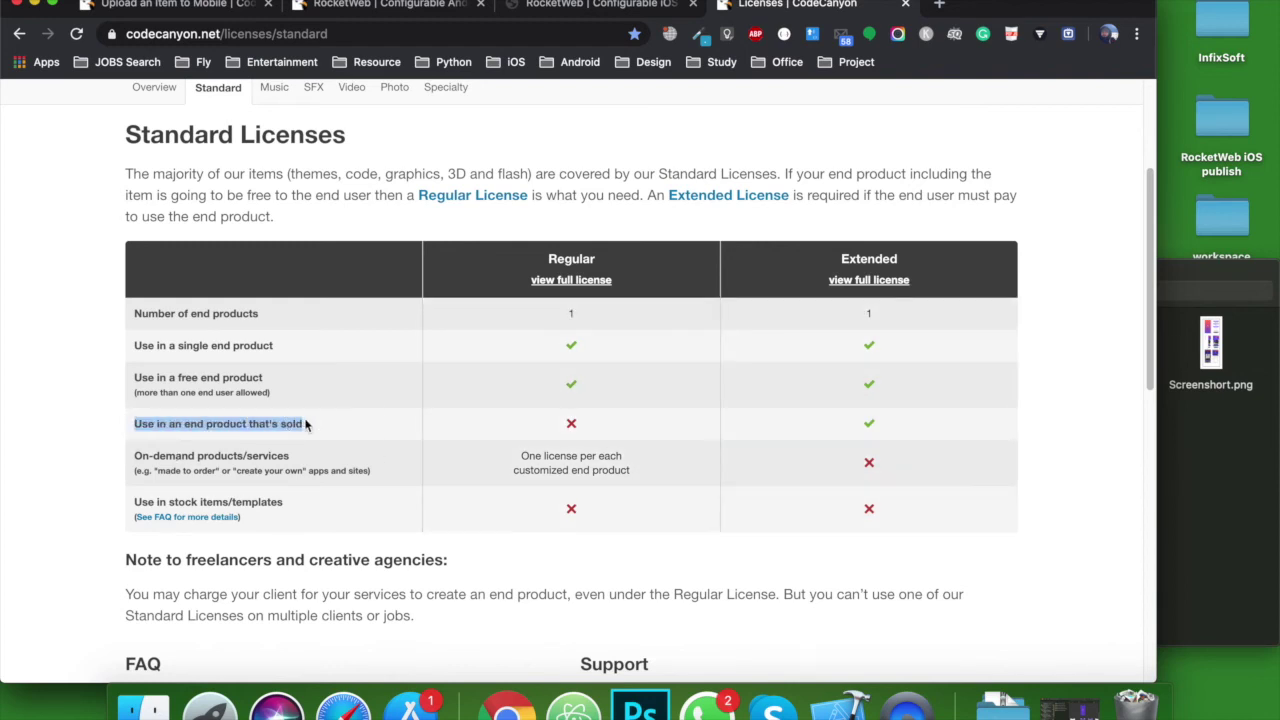
{"action": "left_click", "coordinate": [316, 425]}
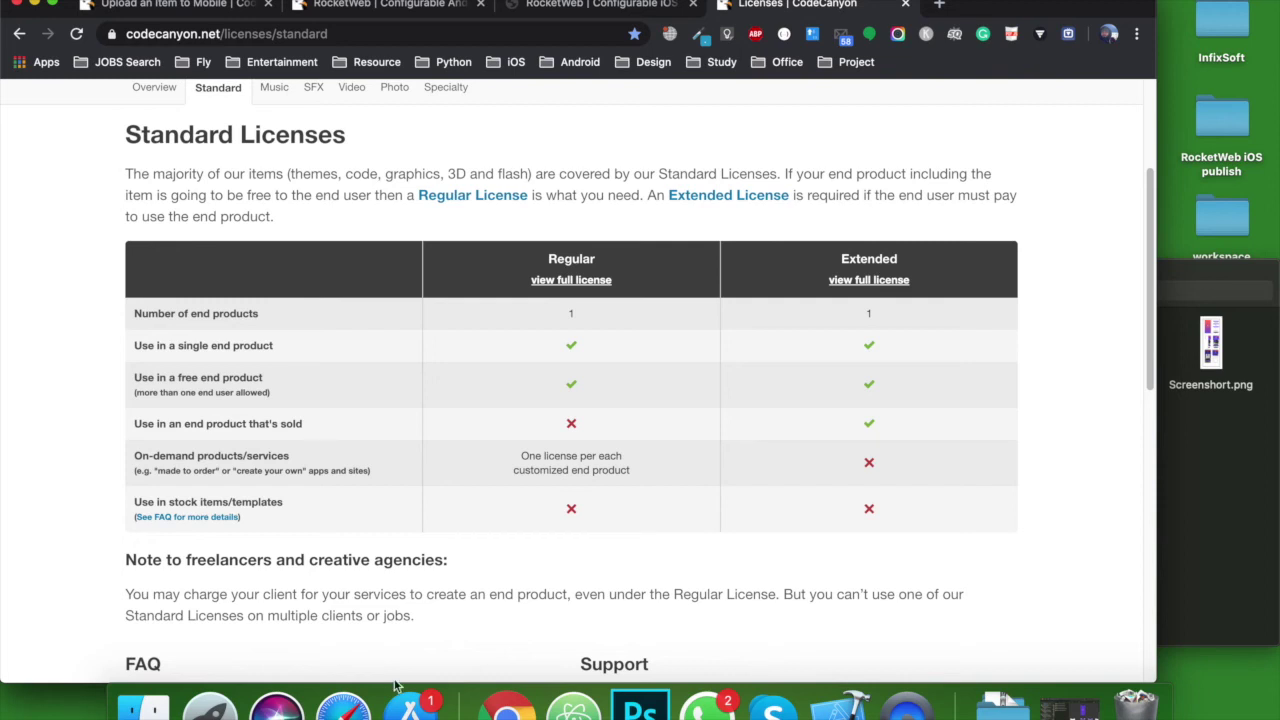
{"action": "left_click", "coordinate": [183, 6]}
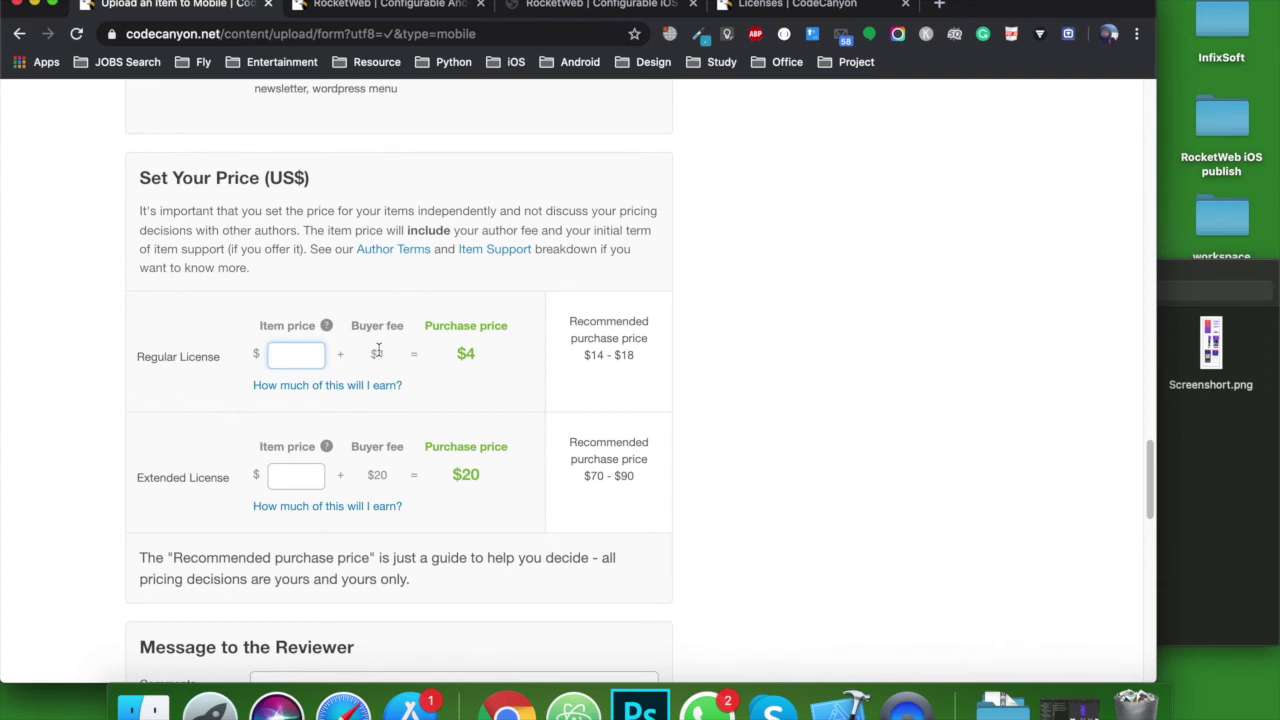
Step: Set the Regular License item price to 25 ($29) and Extended License to 90 ($110)
{"action": "type", "text": "25"}
{"action": "left_click", "coordinate": [297, 479]}
{"action": "type", "text": "90"}
{"action": "scroll", "coordinate": [717, 478], "scroll_direction": "down", "scroll_amount": 1}
{"action": "scroll", "coordinate": [717, 478], "scroll_direction": "down", "scroll_amount": 5}
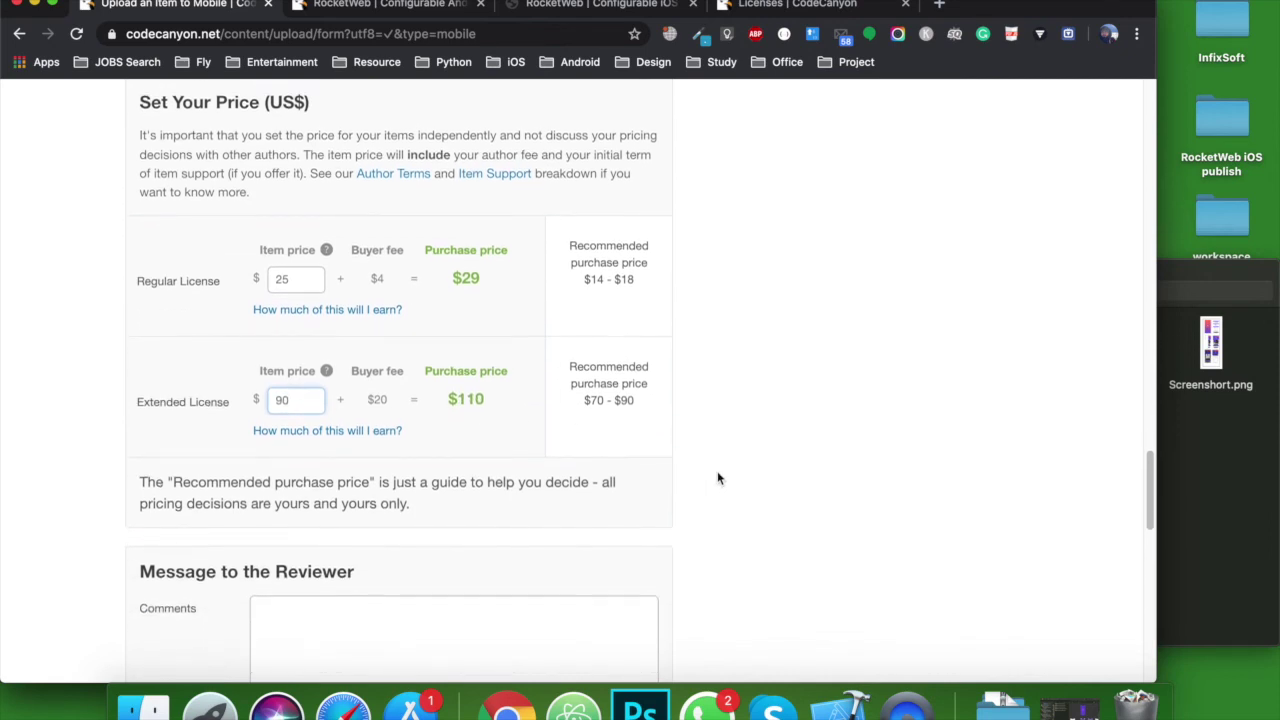
{"action": "left_click", "coordinate": [283, 436]}
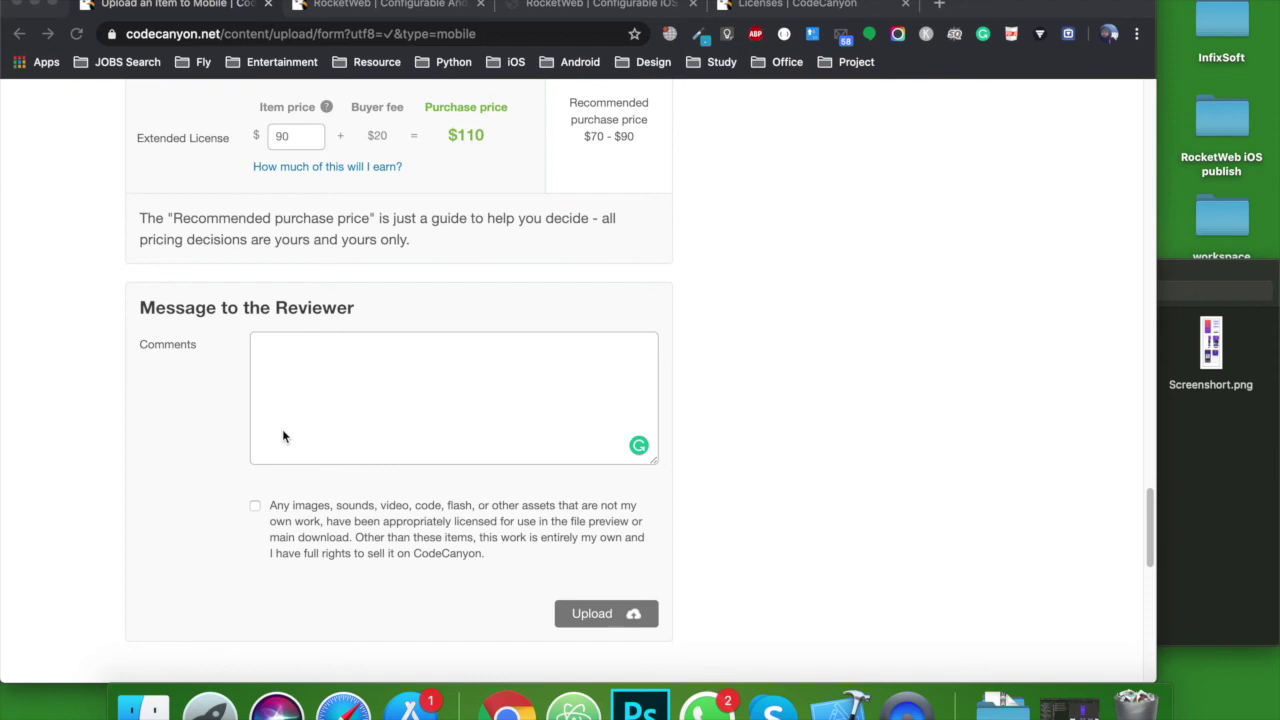
Step: Open RoketWeb info in TextEdit and paste its reviewer message into Message to the Reviewer
{"action": "left_click", "coordinate": [1250, 468]}
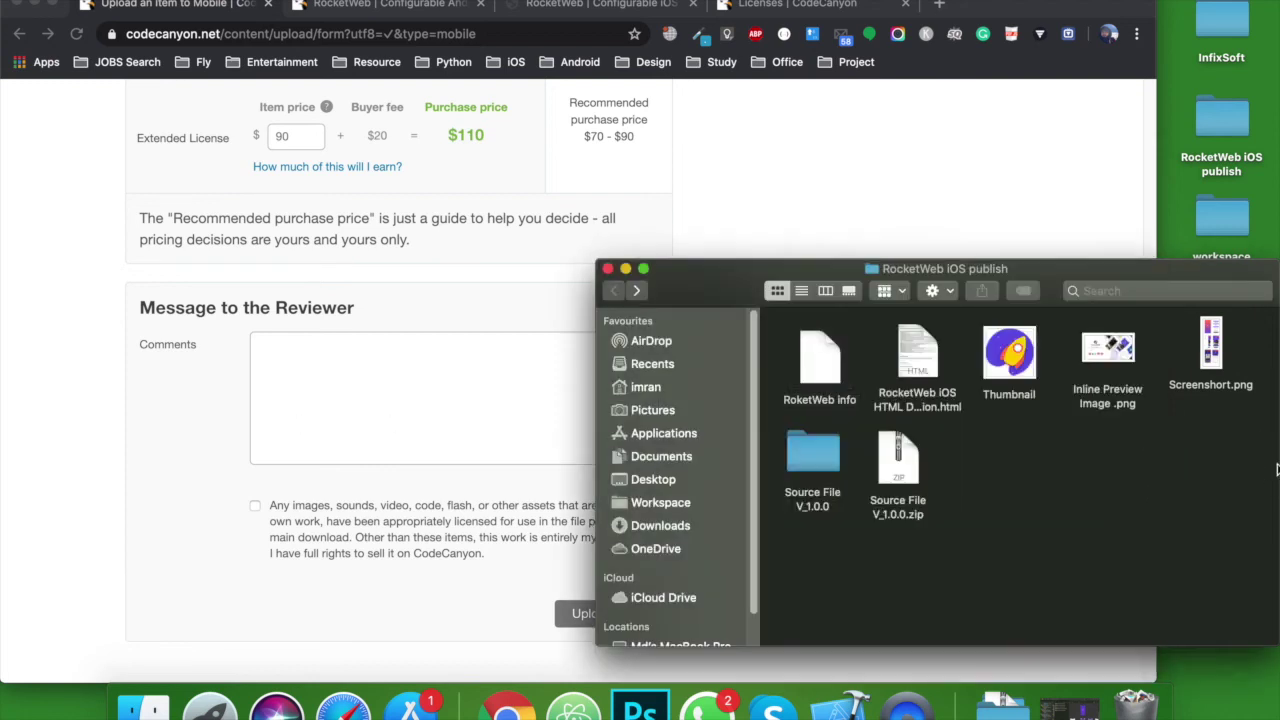
{"action": "left_click", "coordinate": [818, 362]}
{"action": "right_click", "coordinate": [822, 360]}
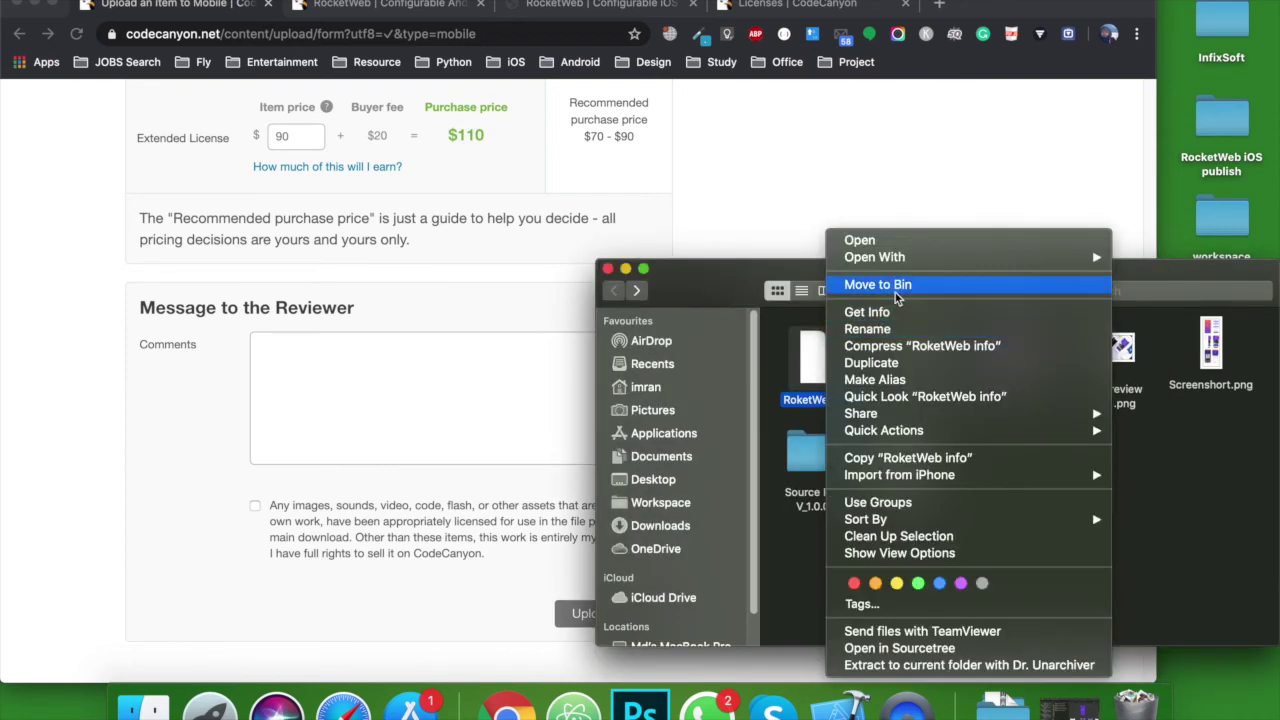
{"action": "mouse_move", "coordinate": [880, 257]}
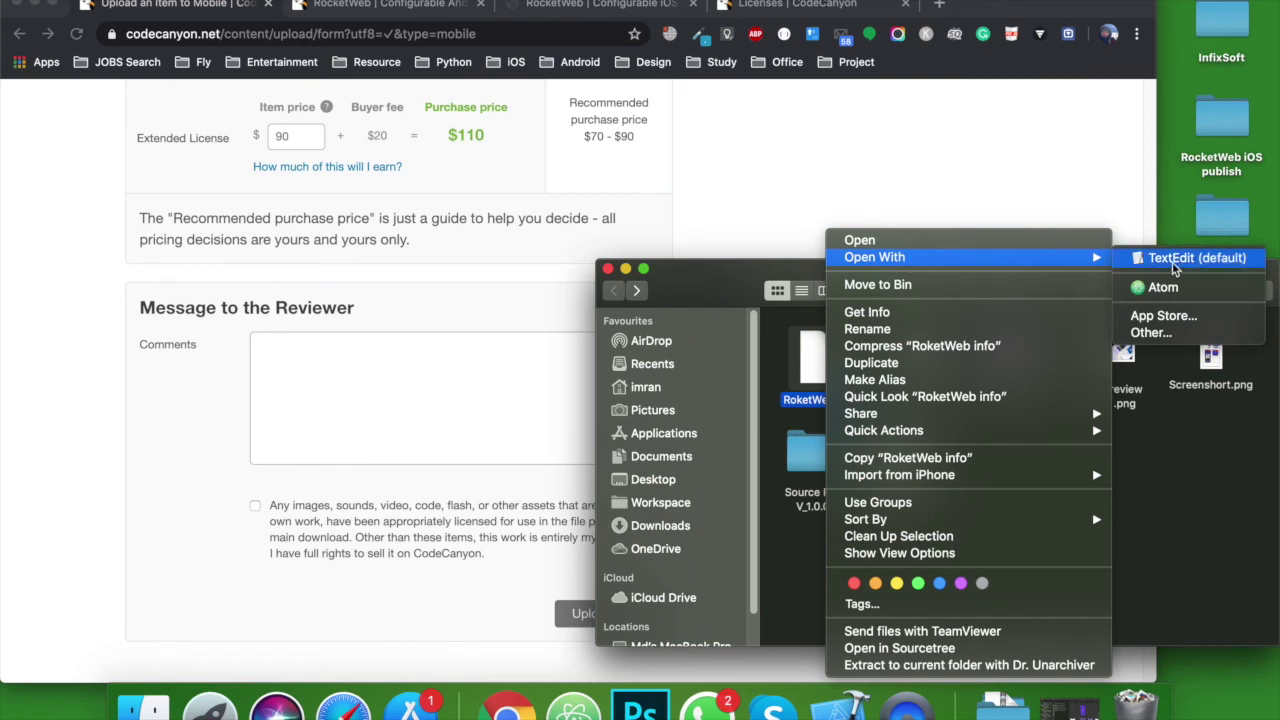
{"action": "left_click", "coordinate": [1160, 262]}
{"action": "left_click_drag", "start_coordinate": [270, 192], "coordinate": [127, 96]}
{"action": "key", "text": "super+c"}
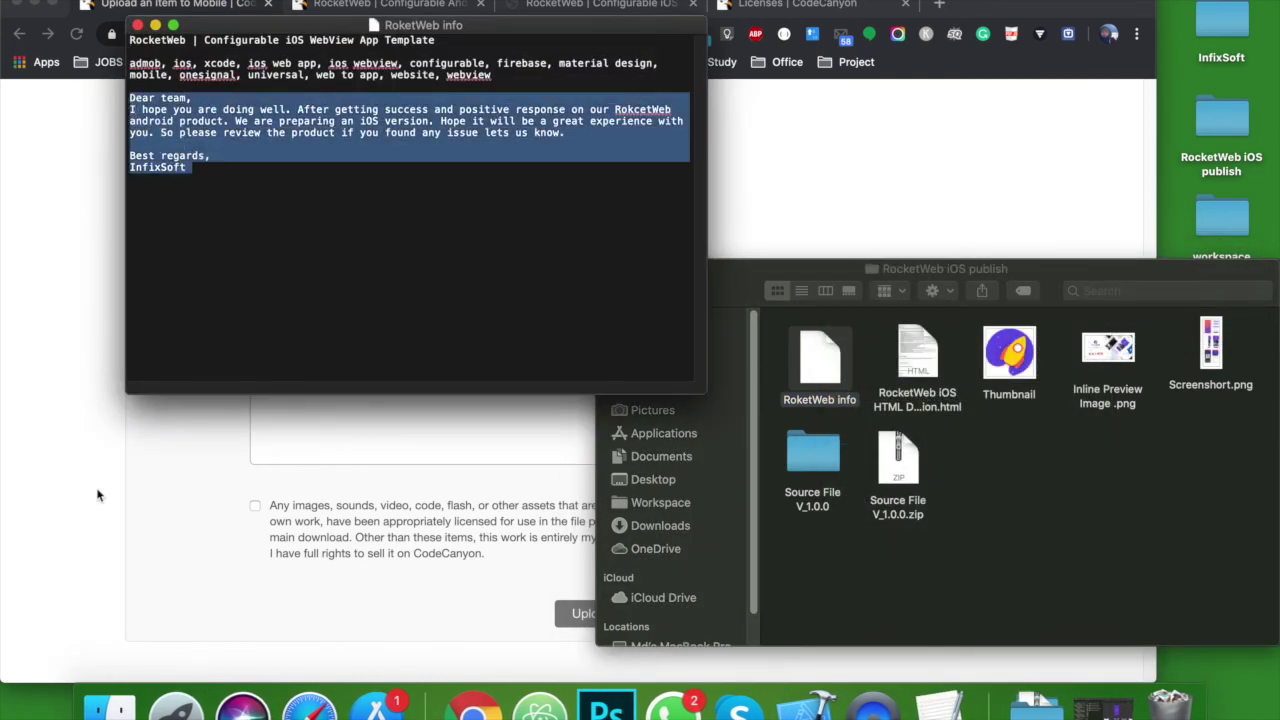
{"action": "left_click", "coordinate": [246, 479]}
{"action": "left_click", "coordinate": [338, 430]}
{"action": "key", "text": "super+v"}
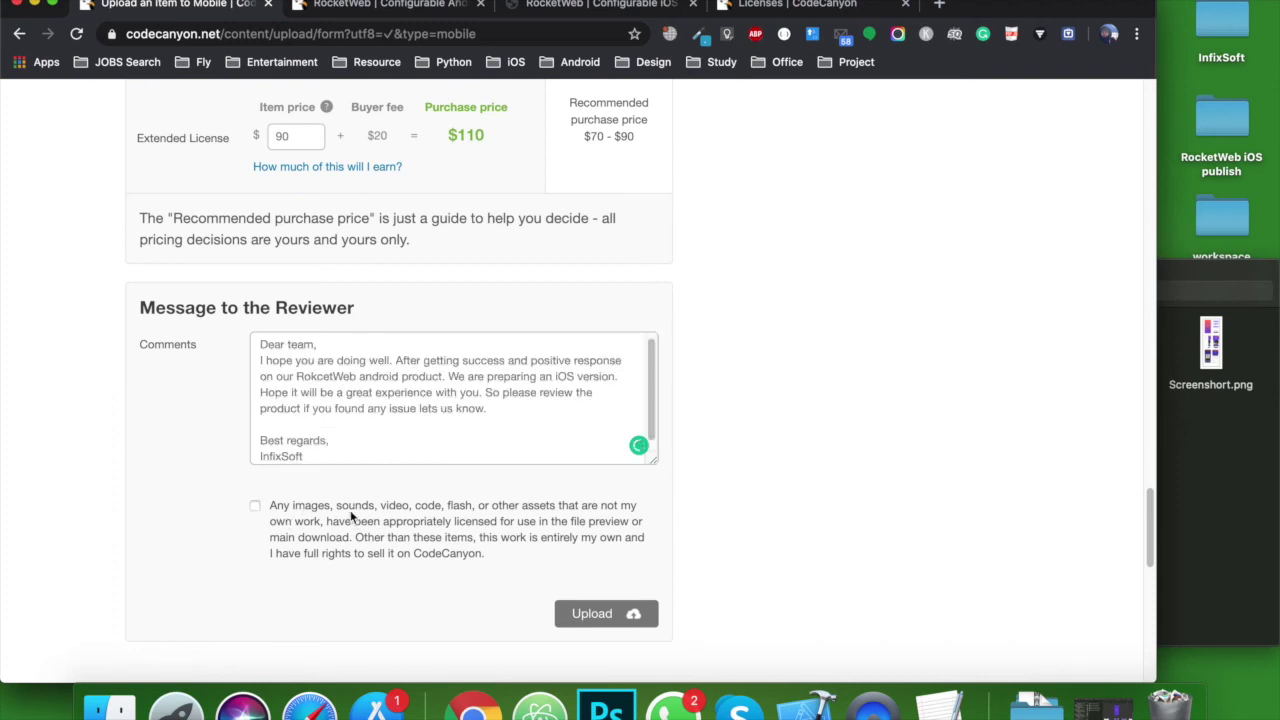
Step: Tick the asset licensing declaration
{"action": "left_click", "coordinate": [255, 510]}
{"action": "scroll", "coordinate": [813, 205], "scroll_direction": "up", "scroll_amount": 15}
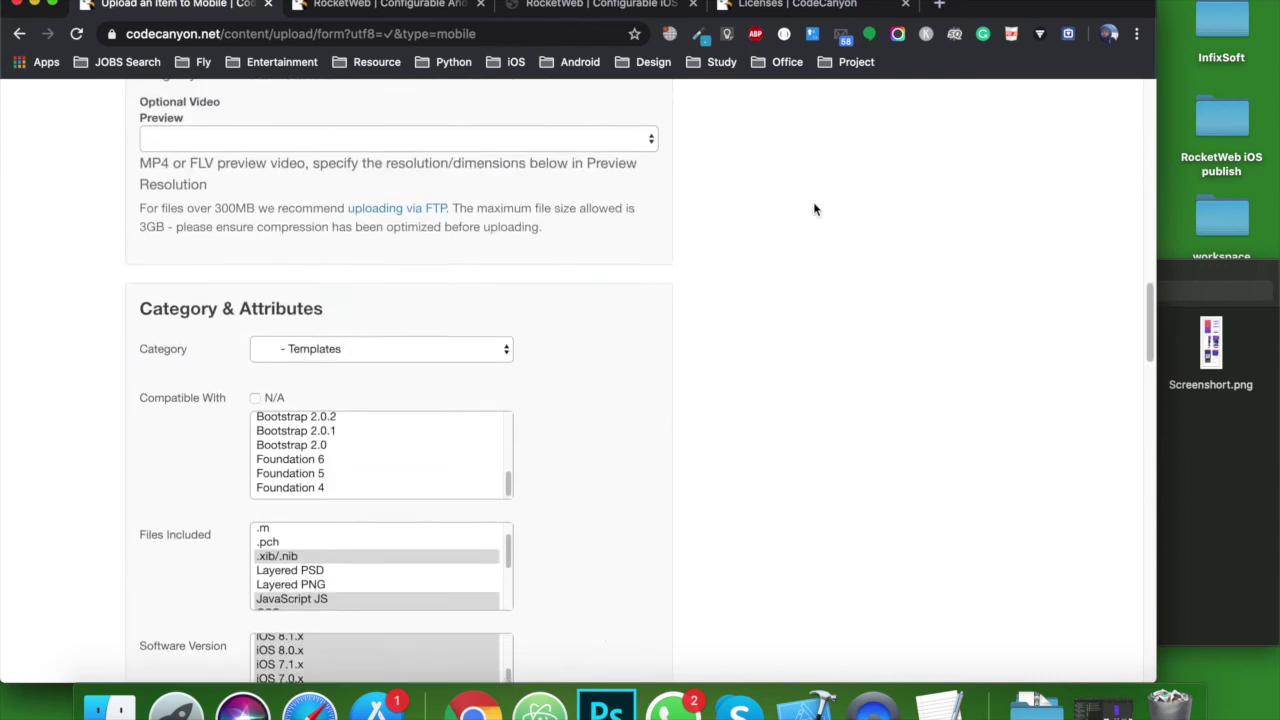
{"action": "scroll", "coordinate": [813, 208], "scroll_direction": "up", "scroll_amount": 10}
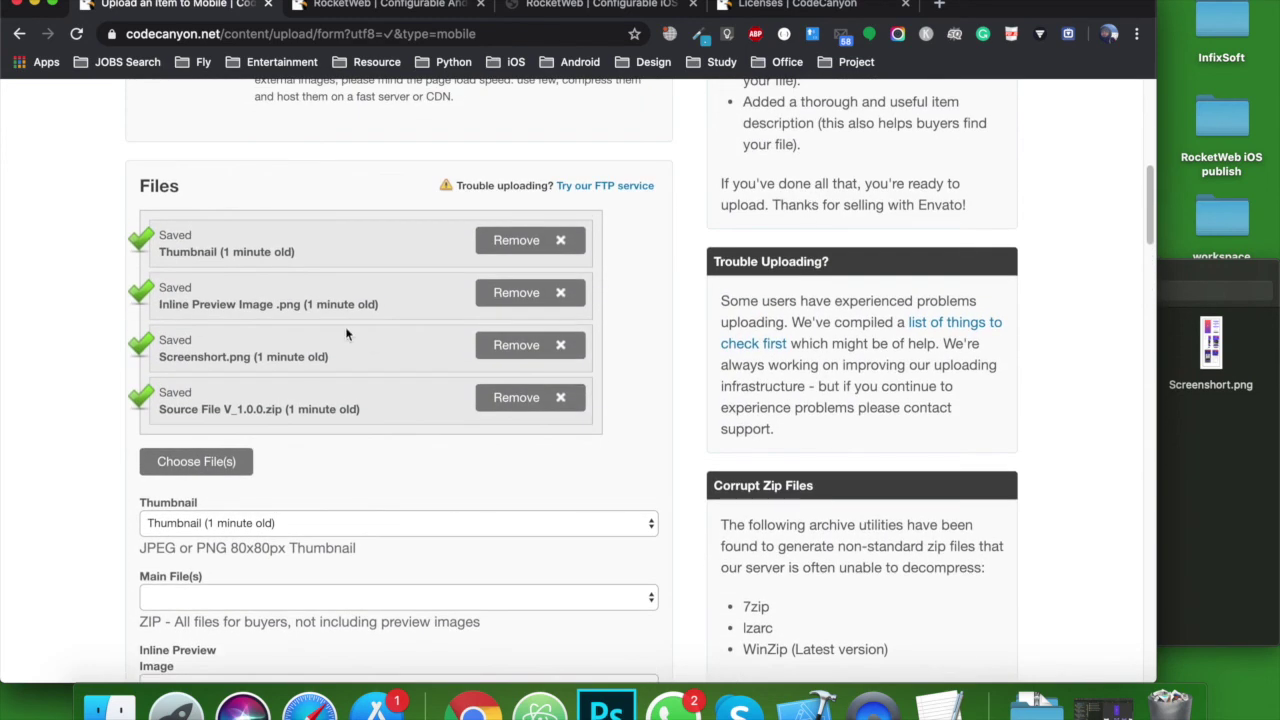
{"action": "scroll", "coordinate": [264, 370], "scroll_direction": "down", "scroll_amount": 4}
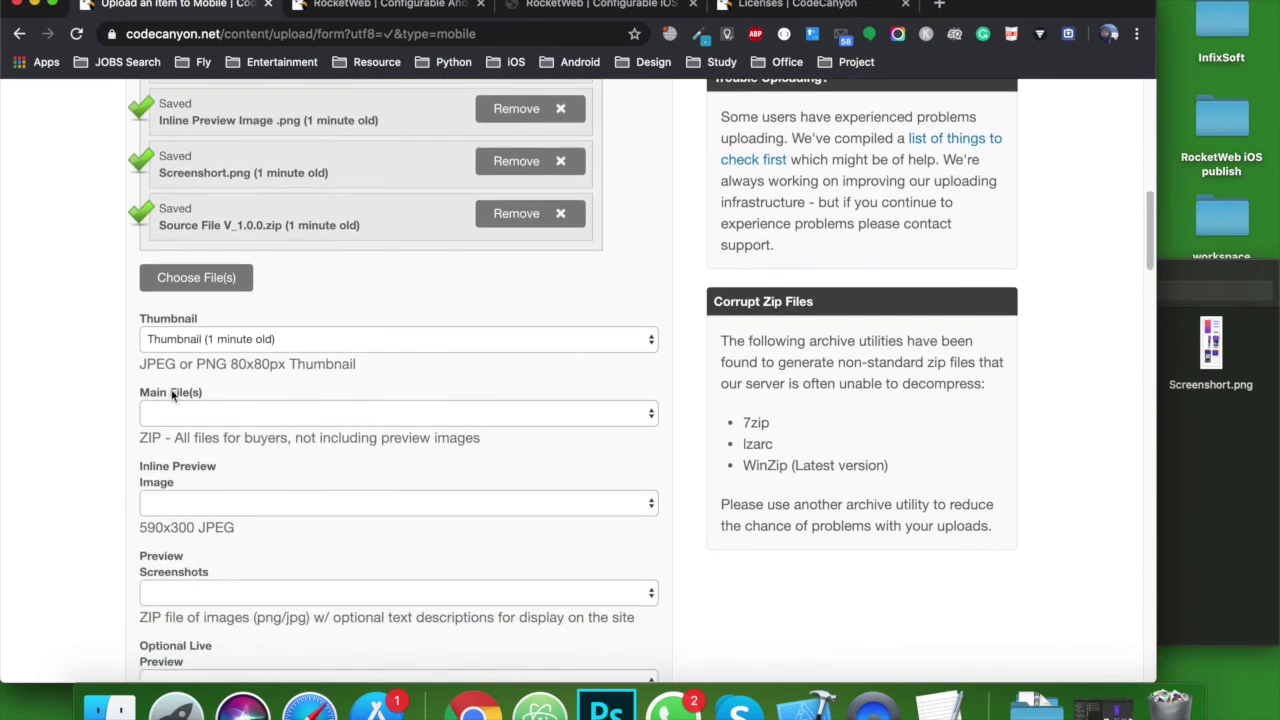
Step: Assign Source File V_1.0.0.zip, Inline Preview Image .png and Screenshort.png to their file slots
{"action": "left_click", "coordinate": [198, 412]}
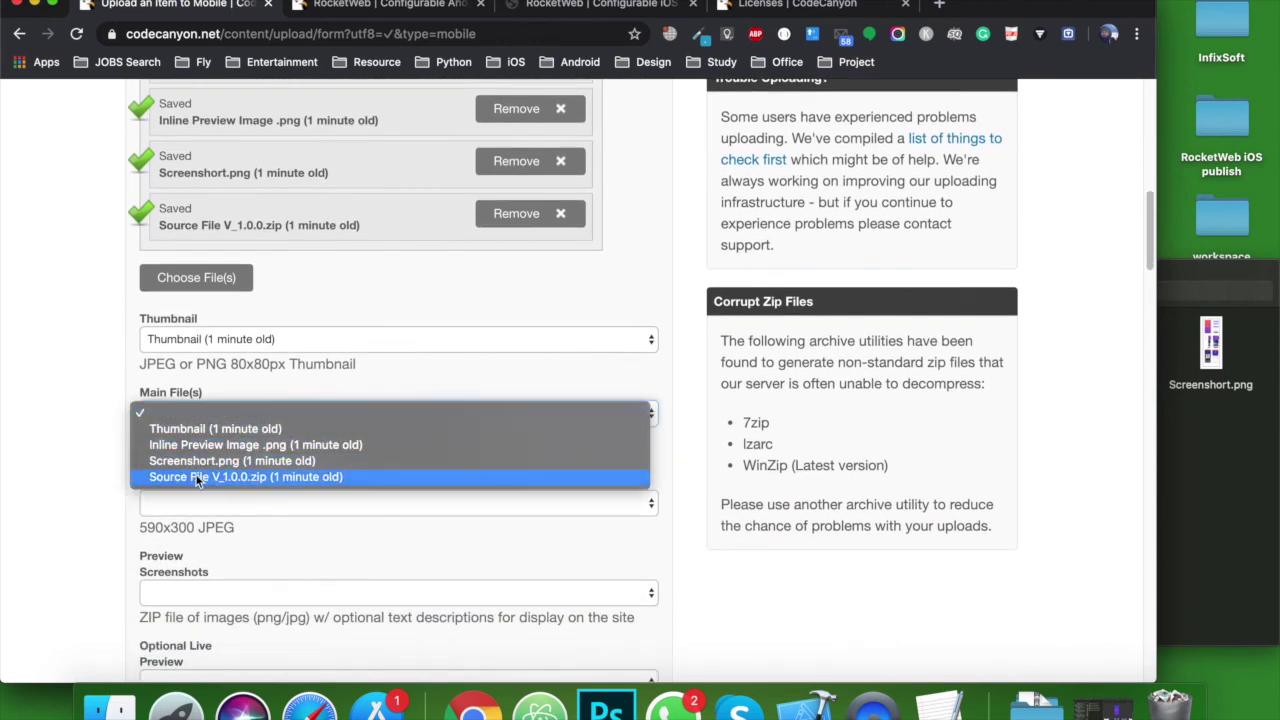
{"action": "left_click", "coordinate": [237, 475]}
{"action": "scroll", "coordinate": [237, 475], "scroll_direction": "down", "scroll_amount": 2}
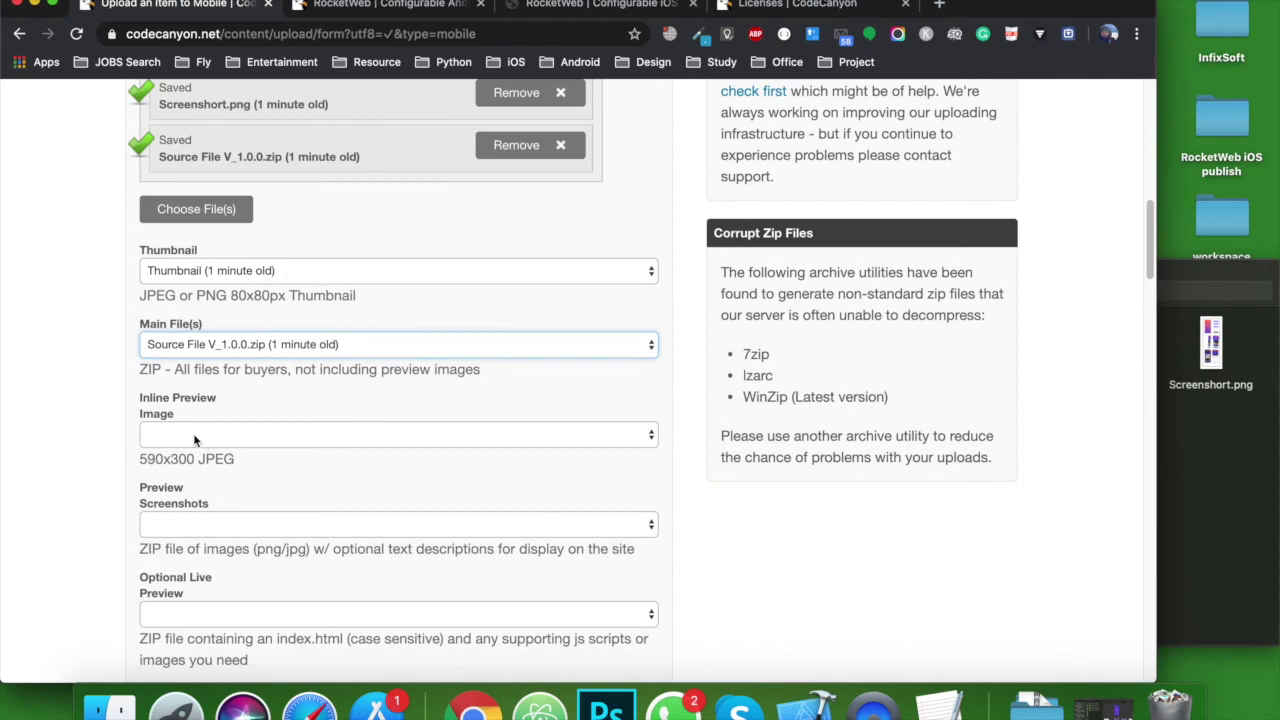
{"action": "left_click", "coordinate": [180, 433]}
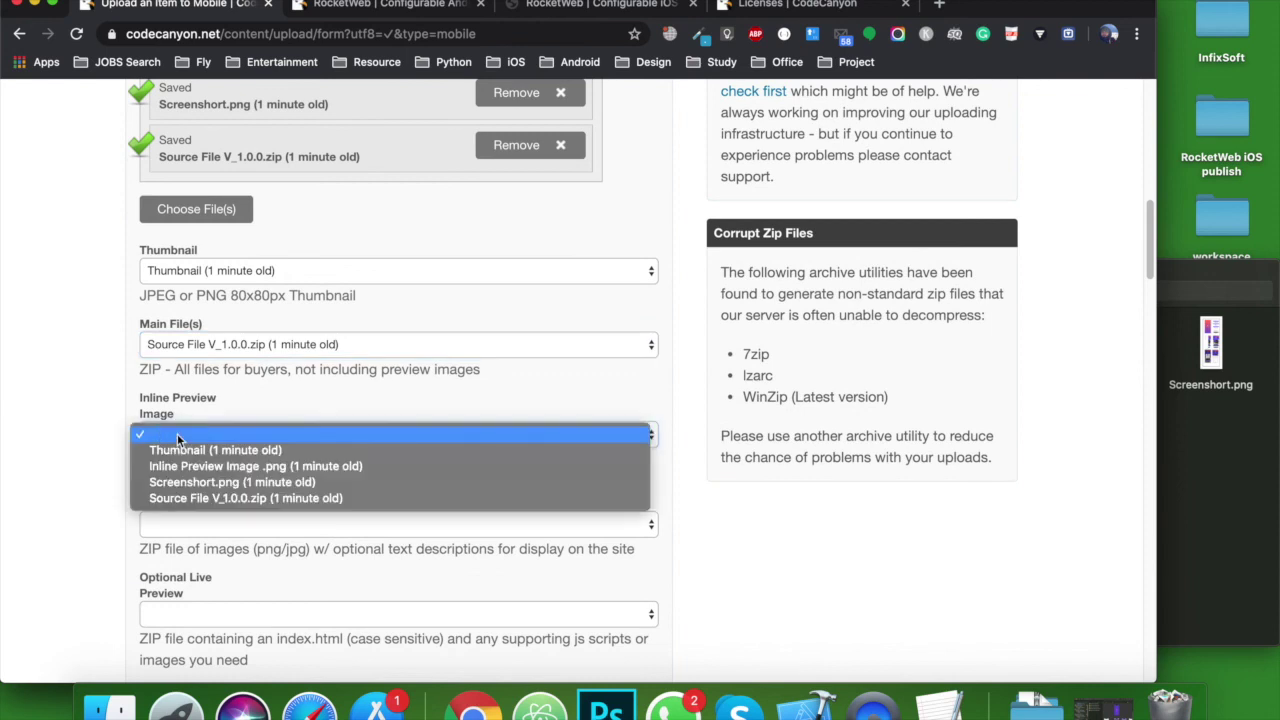
{"action": "left_click", "coordinate": [226, 467]}
{"action": "scroll", "coordinate": [49, 499], "scroll_direction": "down", "scroll_amount": 5}
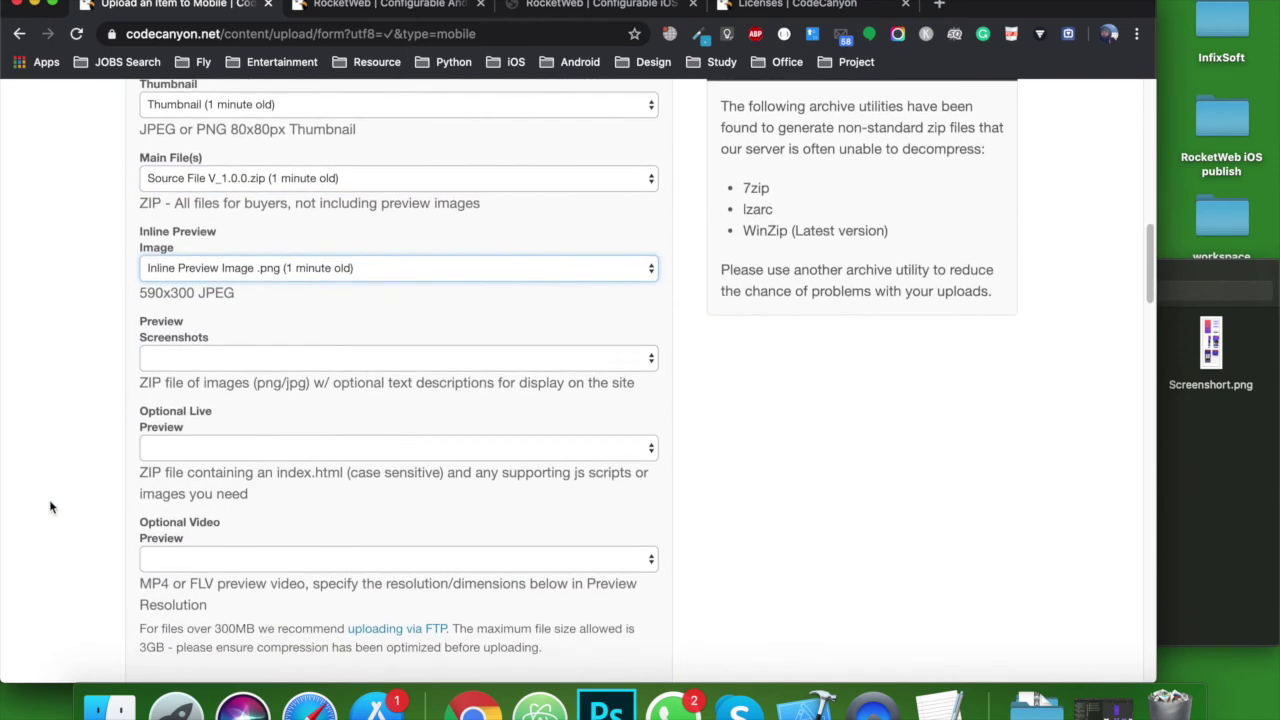
{"action": "left_click", "coordinate": [183, 360]}
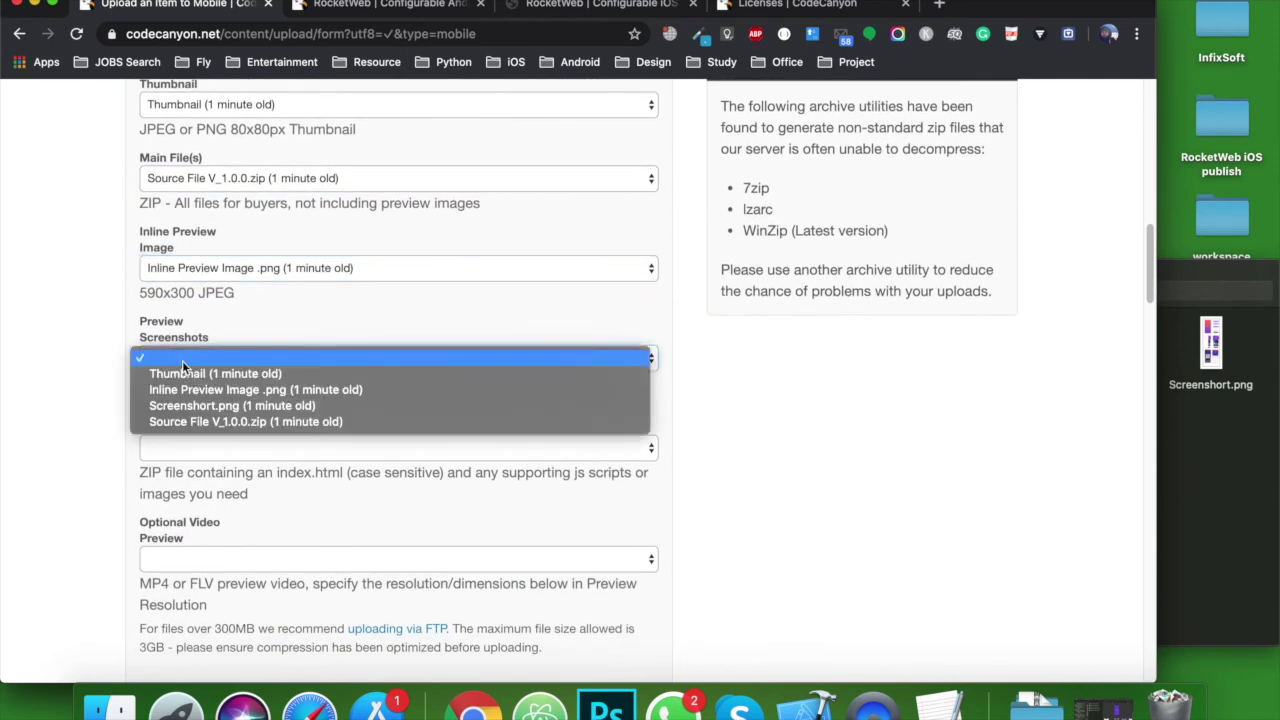
{"action": "left_click", "coordinate": [213, 407]}
{"action": "scroll", "coordinate": [38, 435], "scroll_direction": "down", "scroll_amount": 10}
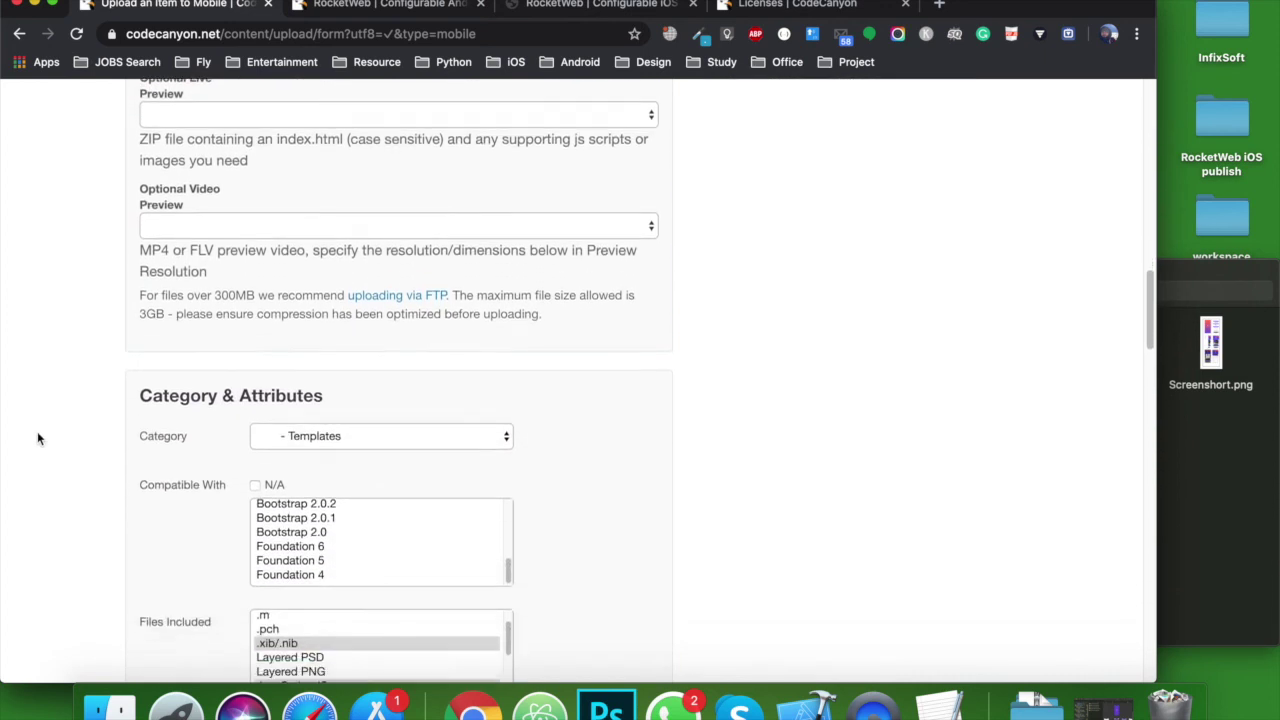
{"action": "scroll", "coordinate": [37, 438], "scroll_direction": "down", "scroll_amount": 3}
{"action": "scroll", "coordinate": [360, 414], "scroll_direction": "up", "scroll_amount": 5}
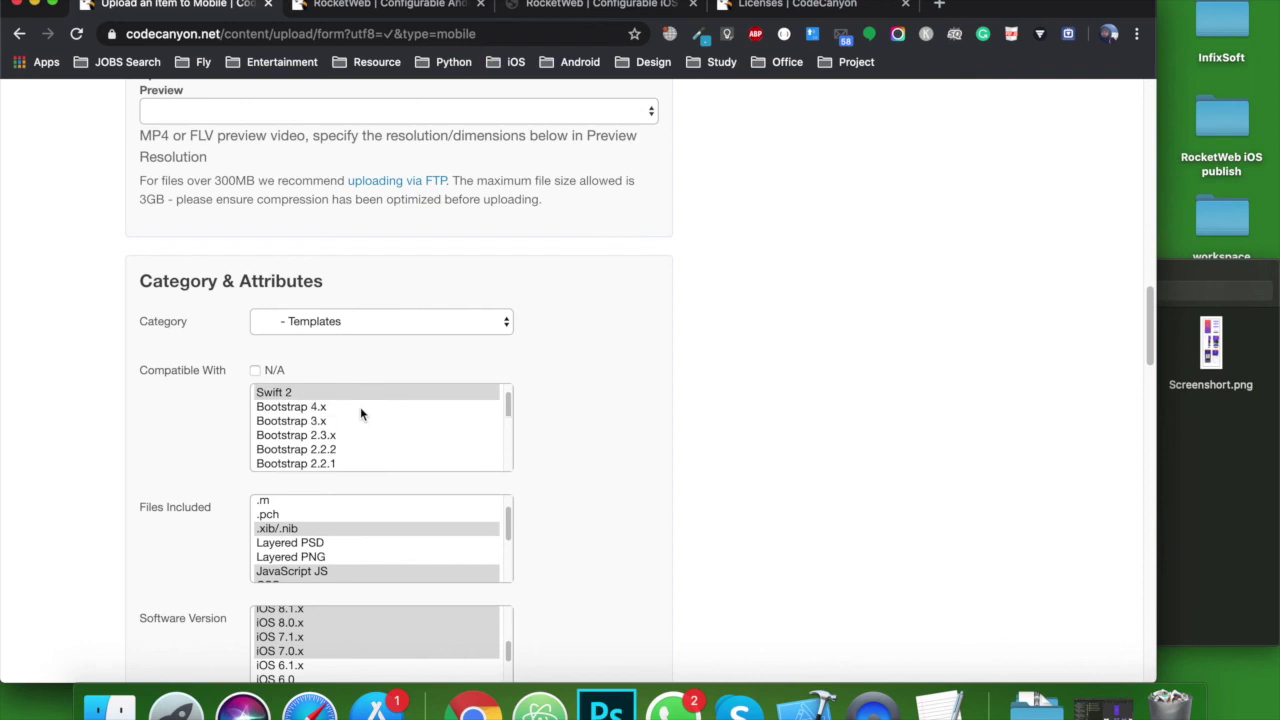
{"action": "scroll", "coordinate": [361, 410], "scroll_direction": "up", "scroll_amount": 1}
{"action": "scroll", "coordinate": [361, 410], "scroll_direction": "down", "scroll_amount": 10}
{"action": "scroll", "coordinate": [573, 467], "scroll_direction": "down", "scroll_amount": 2}
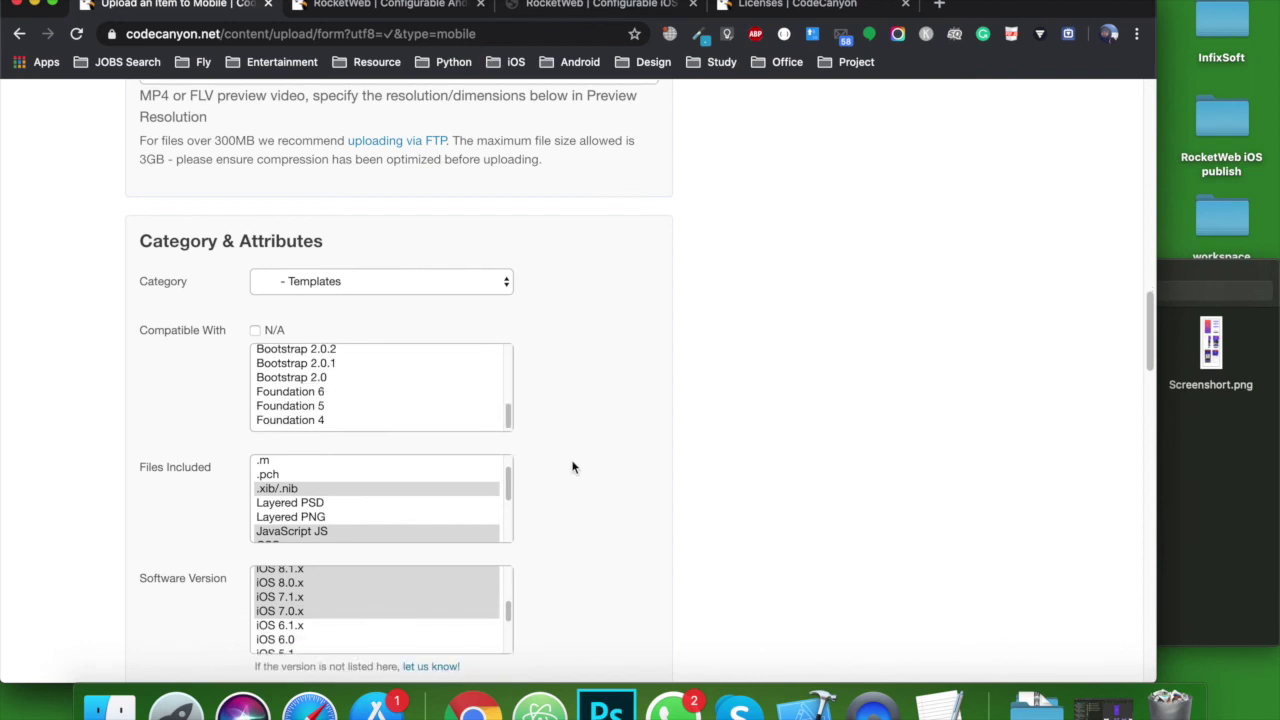
{"action": "scroll", "coordinate": [573, 467], "scroll_direction": "down", "scroll_amount": 6}
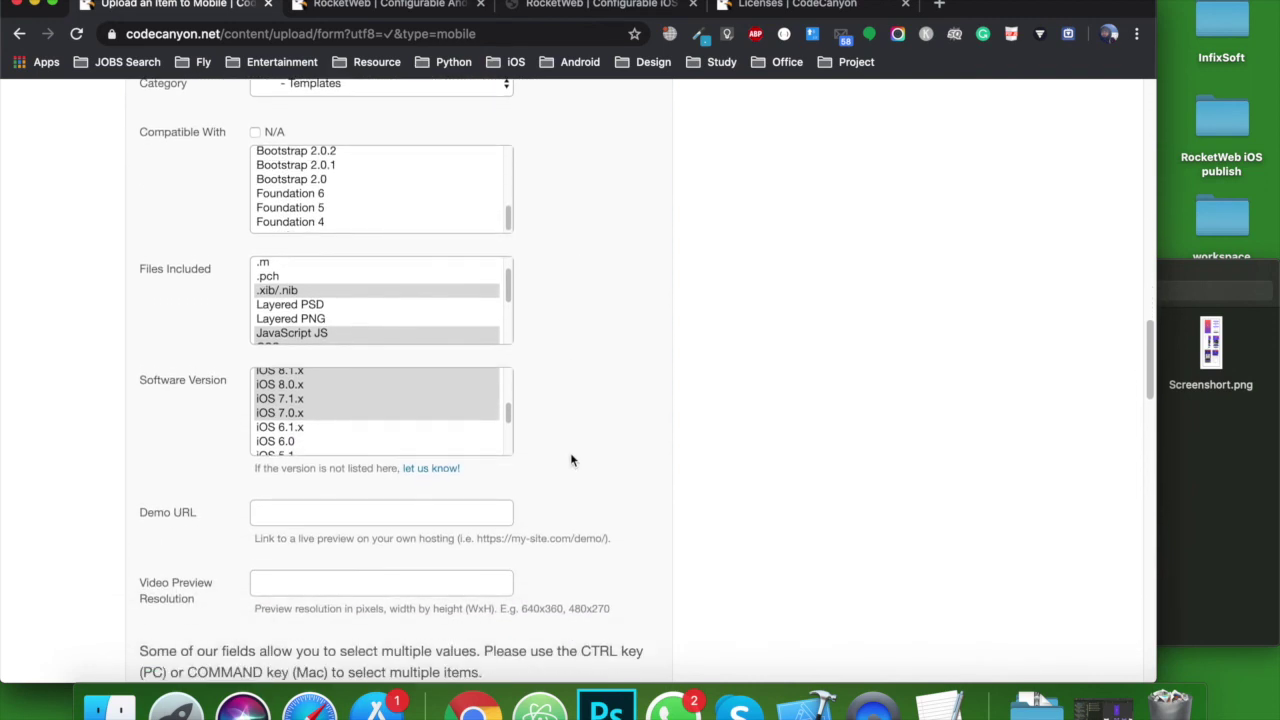
{"action": "scroll", "coordinate": [571, 460], "scroll_direction": "down", "scroll_amount": 1}
{"action": "scroll", "coordinate": [409, 305], "scroll_direction": "up", "scroll_amount": 1}
{"action": "scroll", "coordinate": [436, 300], "scroll_direction": "down", "scroll_amount": 4}
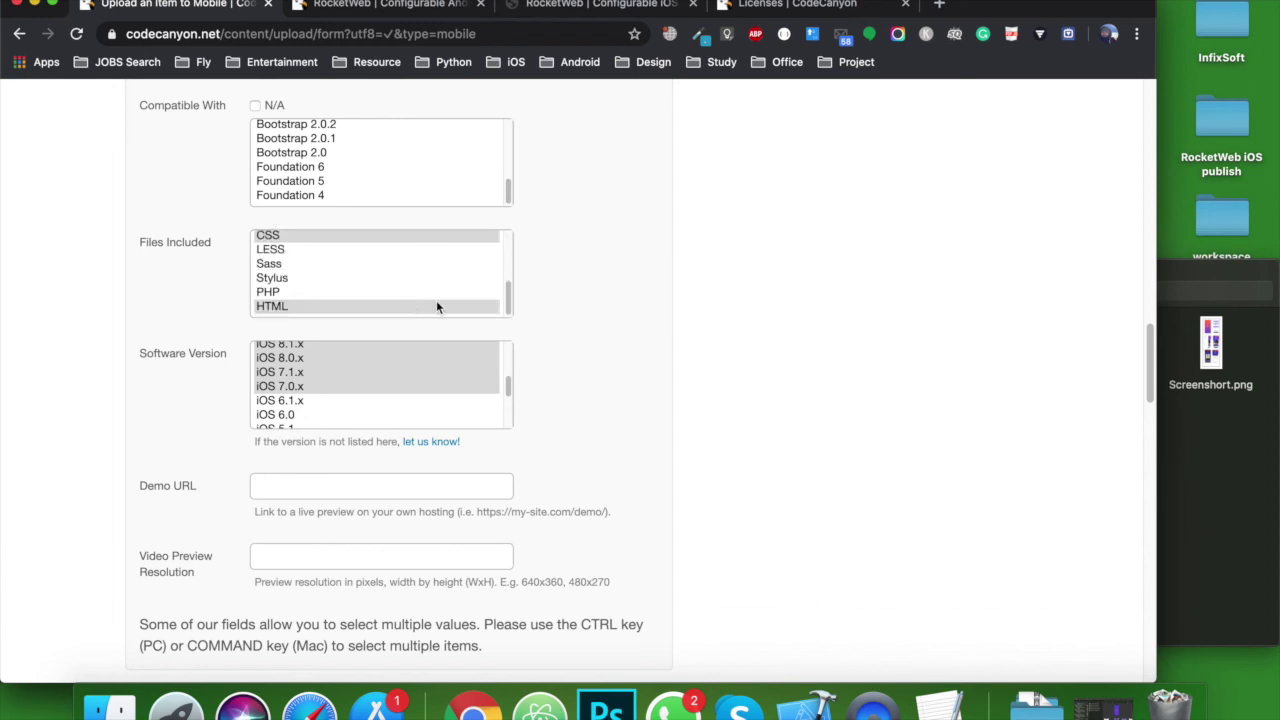
{"action": "scroll", "coordinate": [436, 300], "scroll_direction": "up", "scroll_amount": 4}
{"action": "scroll", "coordinate": [568, 371], "scroll_direction": "down", "scroll_amount": 8}
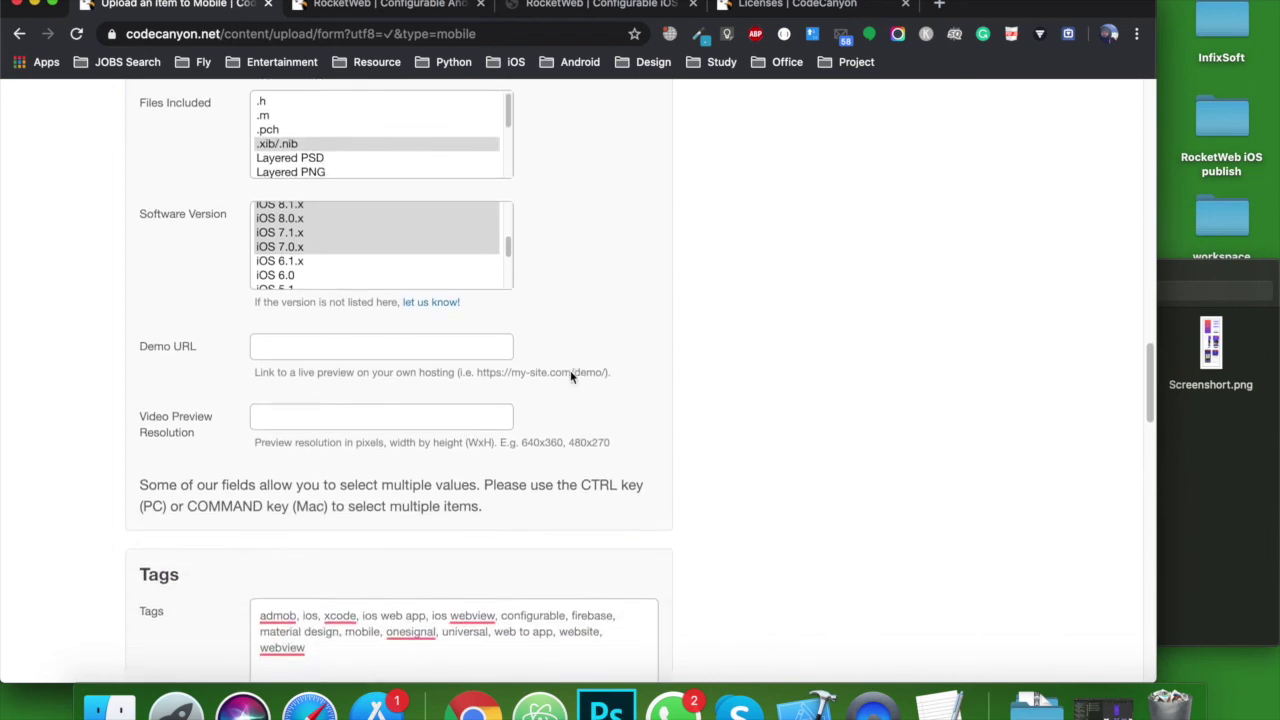
{"action": "scroll", "coordinate": [570, 370], "scroll_direction": "down", "scroll_amount": 15}
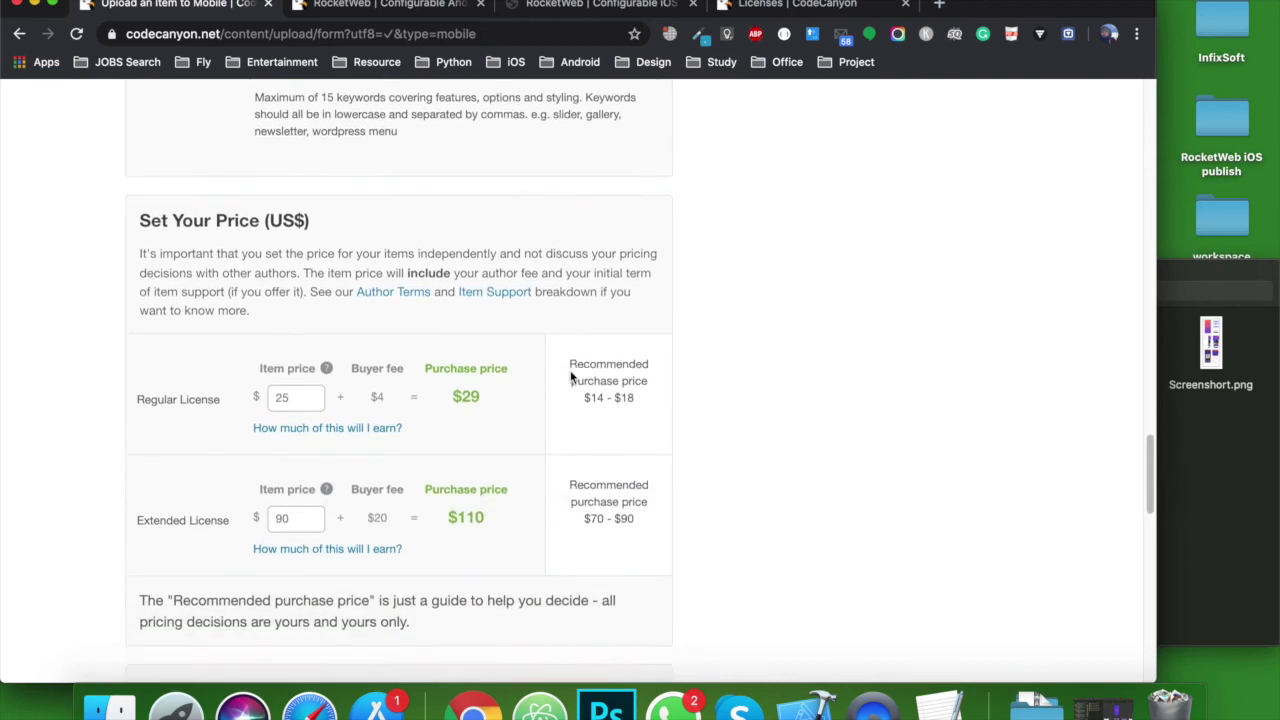
{"action": "scroll", "coordinate": [570, 376], "scroll_direction": "down", "scroll_amount": 12}
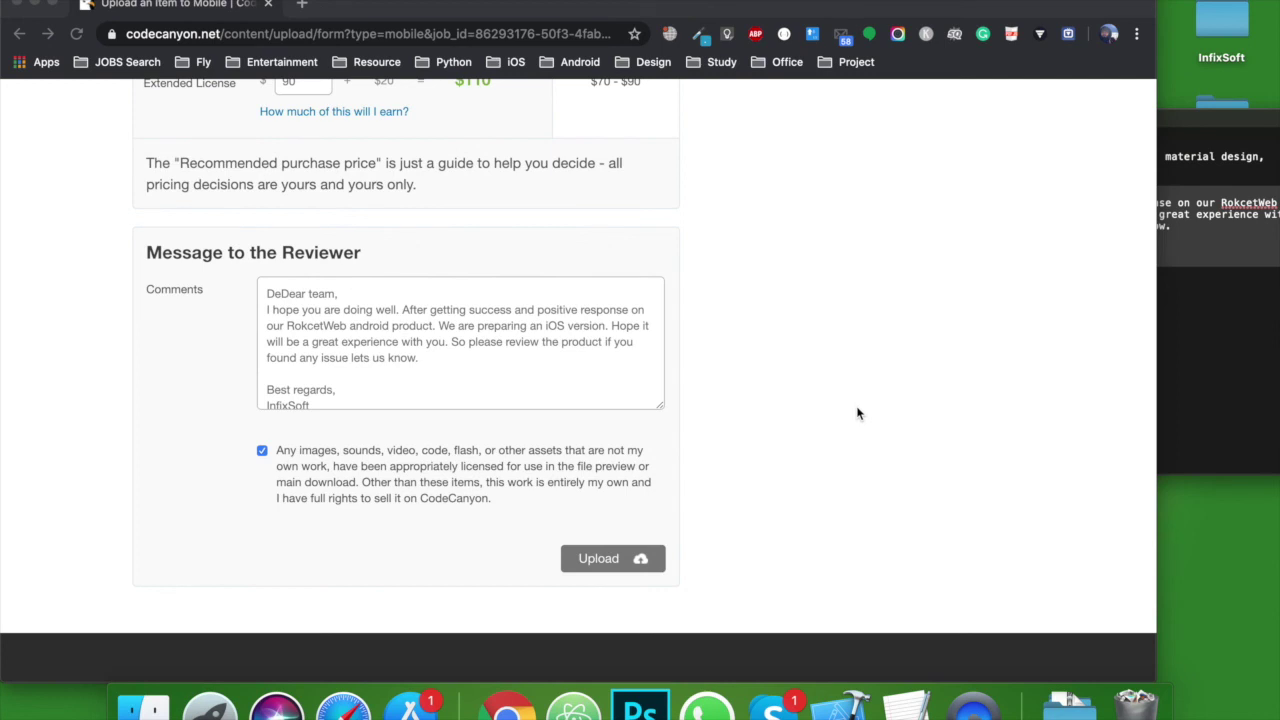
Step: Submit the completed RocketWeb upload for CodeCanyon review
{"action": "left_click", "coordinate": [606, 564]}
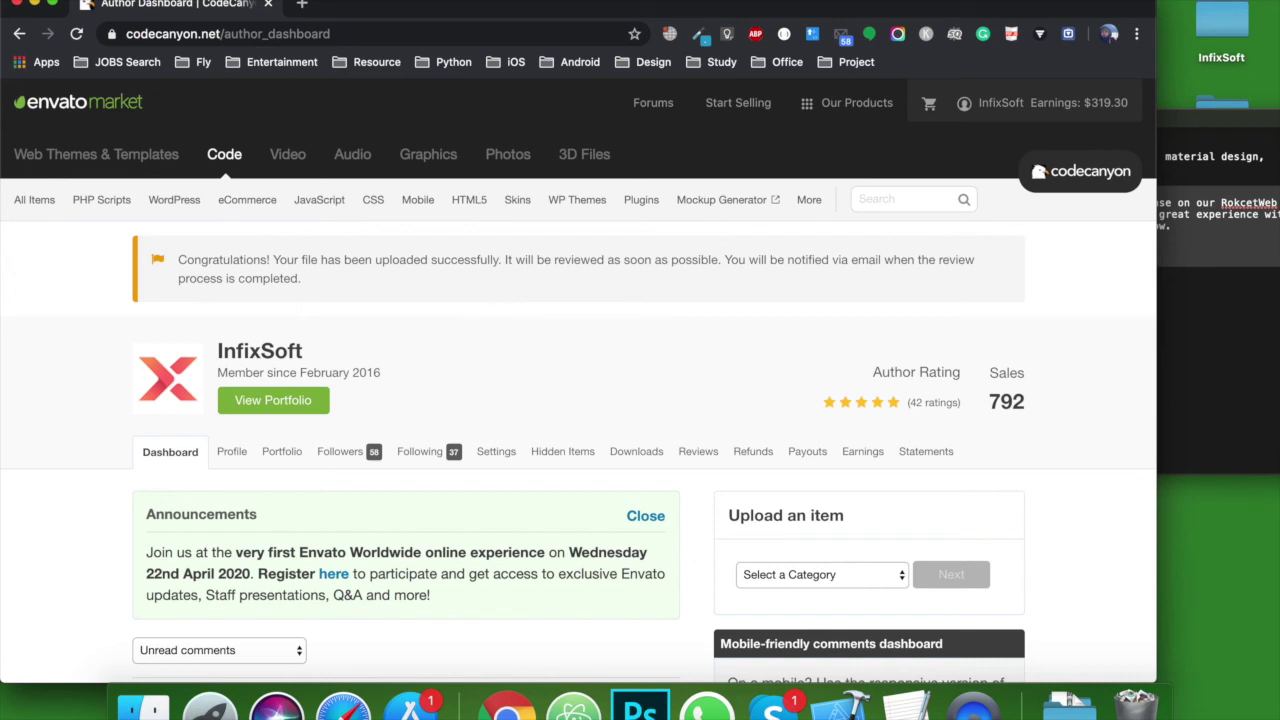
Step: Read the Gmail approval email, then view the live RocketWeb item page priced at $29
{"action": "left_click", "coordinate": [1163, 66]}
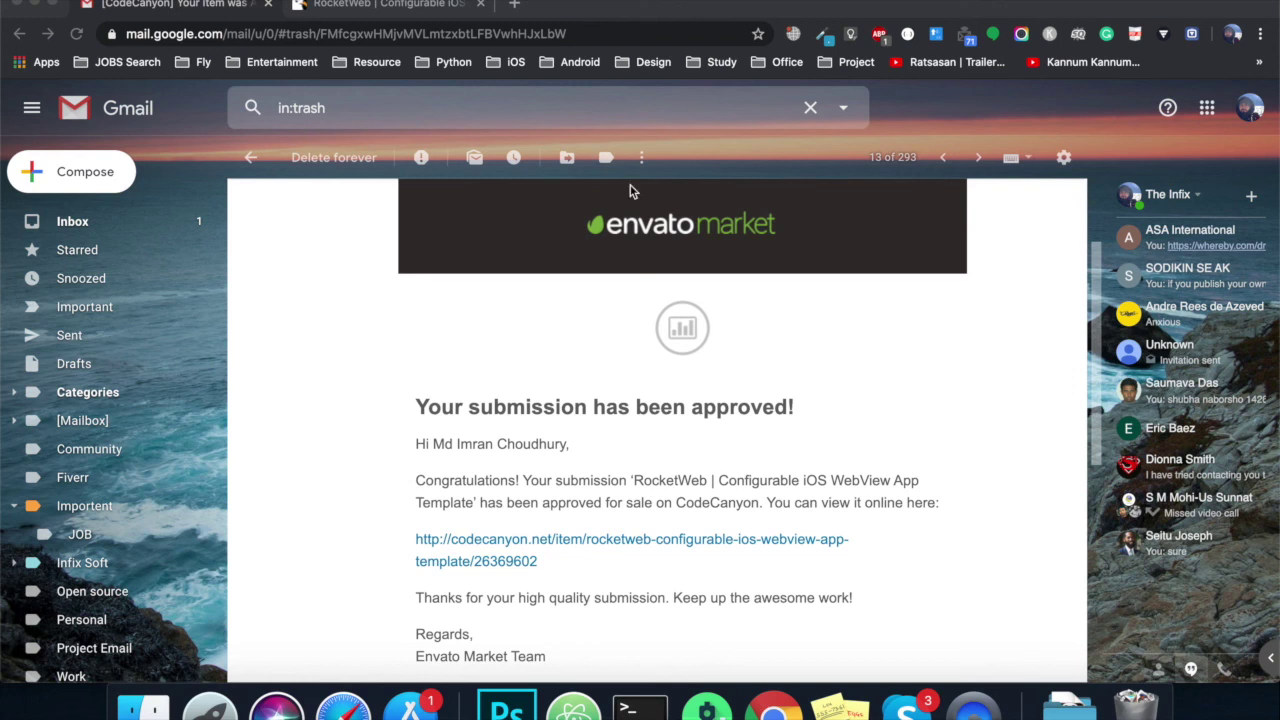
{"action": "left_click", "coordinate": [378, 6]}
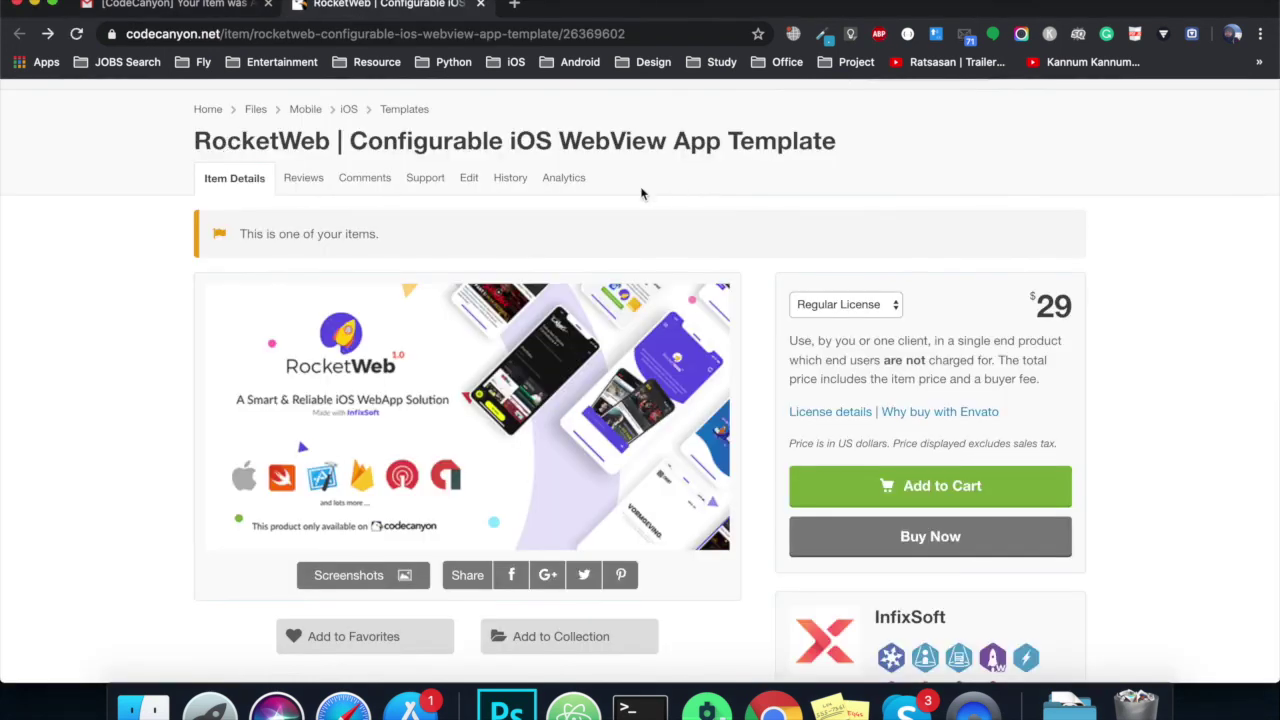
{"action": "scroll", "coordinate": [702, 212], "scroll_direction": "down", "scroll_amount": 1}
{"action": "scroll", "coordinate": [700, 210], "scroll_direction": "down", "scroll_amount": 5}
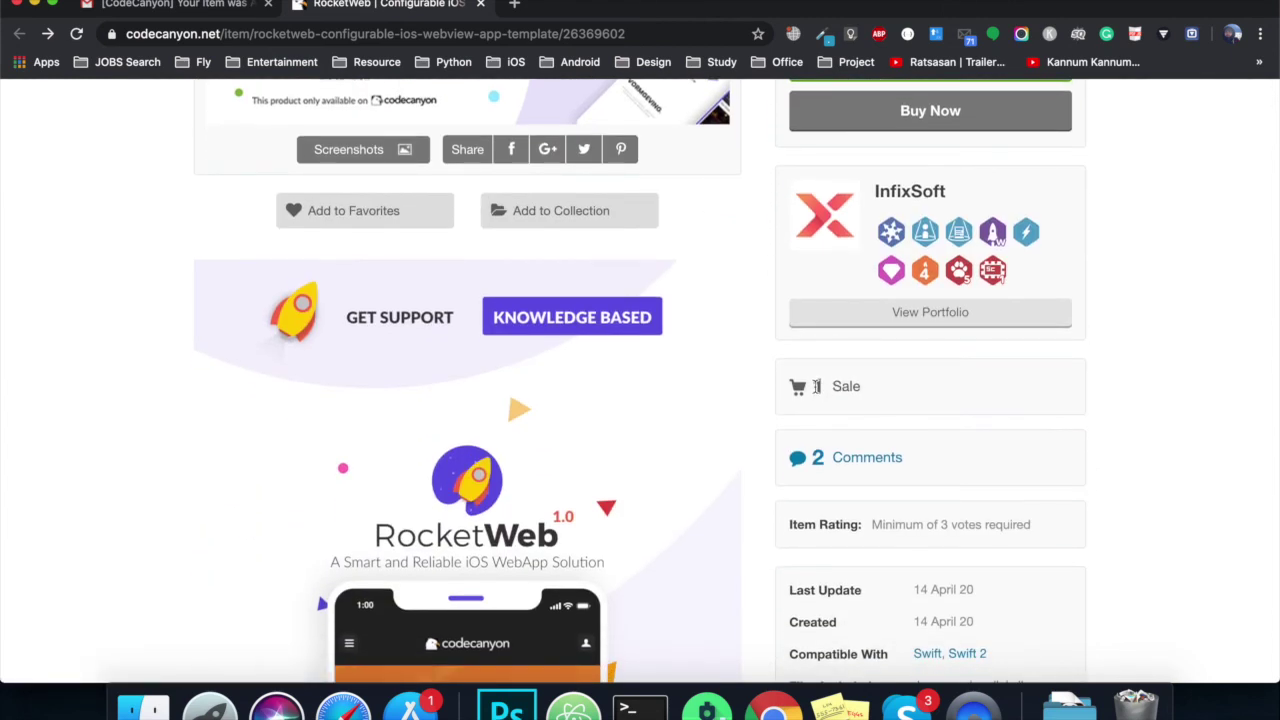
{"action": "scroll", "coordinate": [905, 401], "scroll_direction": "up", "scroll_amount": 3}
{"action": "scroll", "coordinate": [812, 213], "scroll_direction": "up", "scroll_amount": 3}
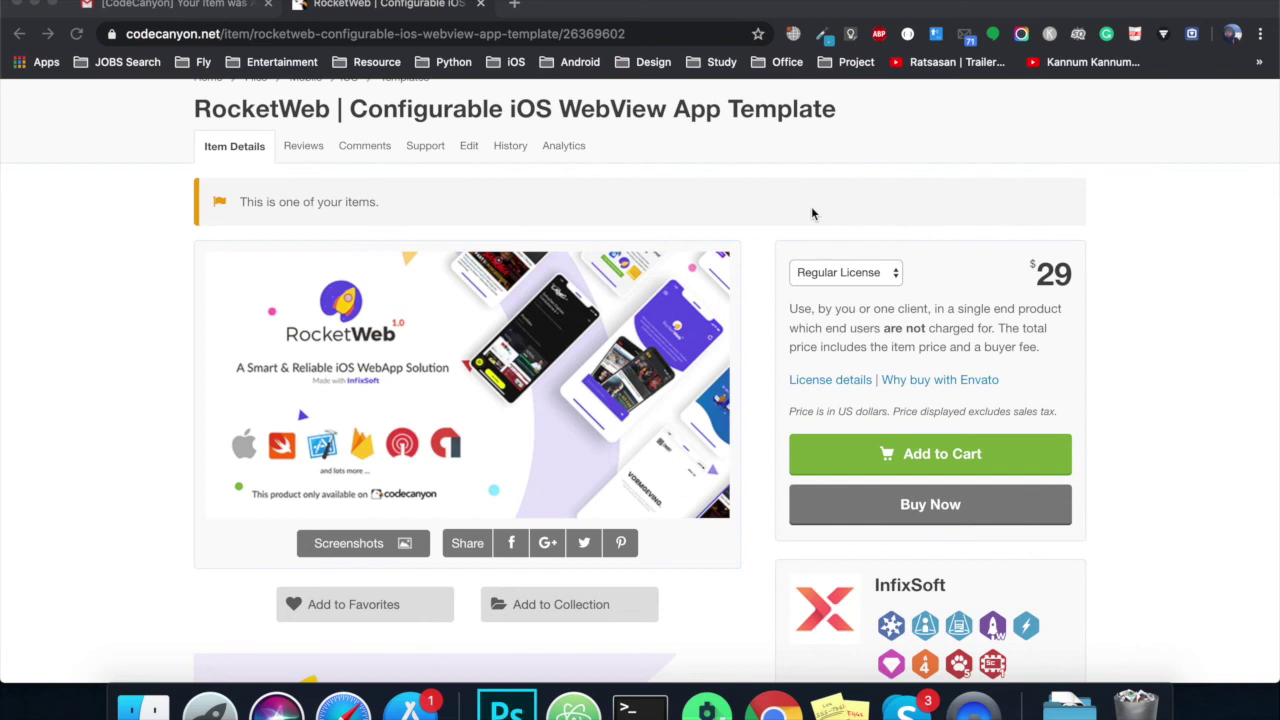